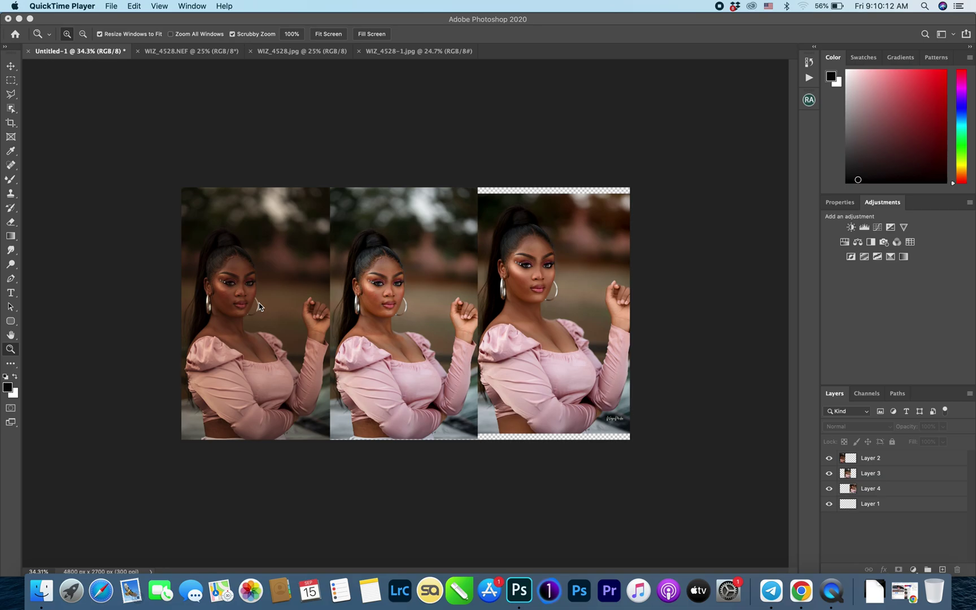
Examine the three side-by-side versions of the portrait in the Untitled-1 comparison document
left_click(389, 278)
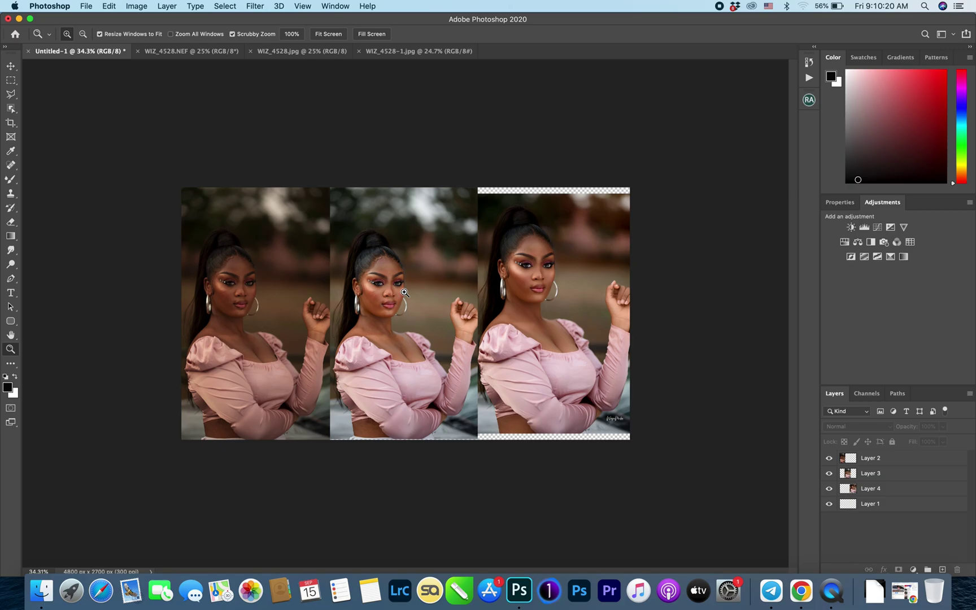
left_click(539, 271)
mouse_move(627, 248)
left_mouse_down()
mouse_move(664, 235)
mouse_move(625, 247)
left_mouse_up()
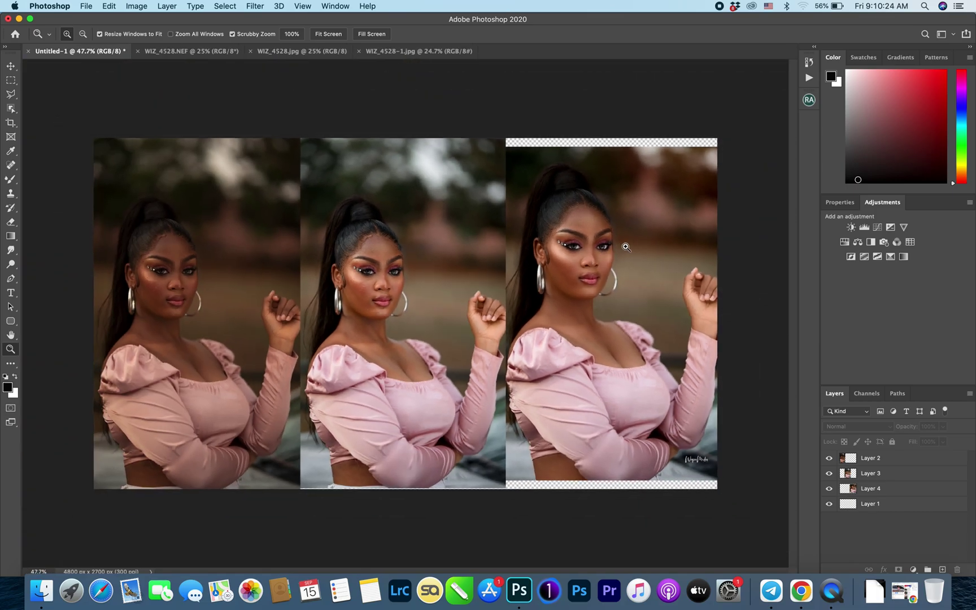
Inspect the portrait in WIZ_4528.NEF, WIZ_4528.jpg and WIZ_4528-1.jpg one after another, checking the face and outfit
left_click(178, 52)
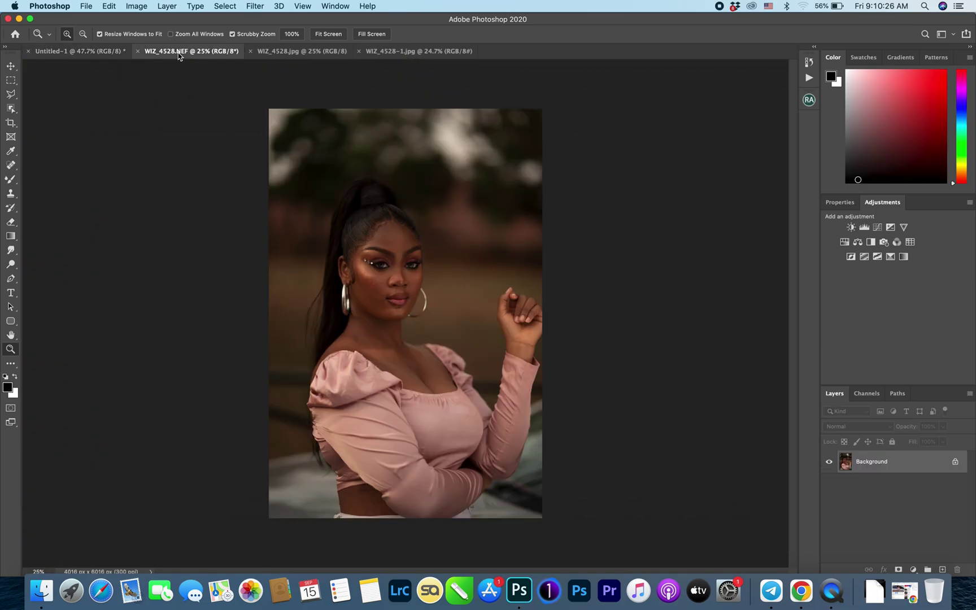
left_click_drag(407, 258, 387, 156)
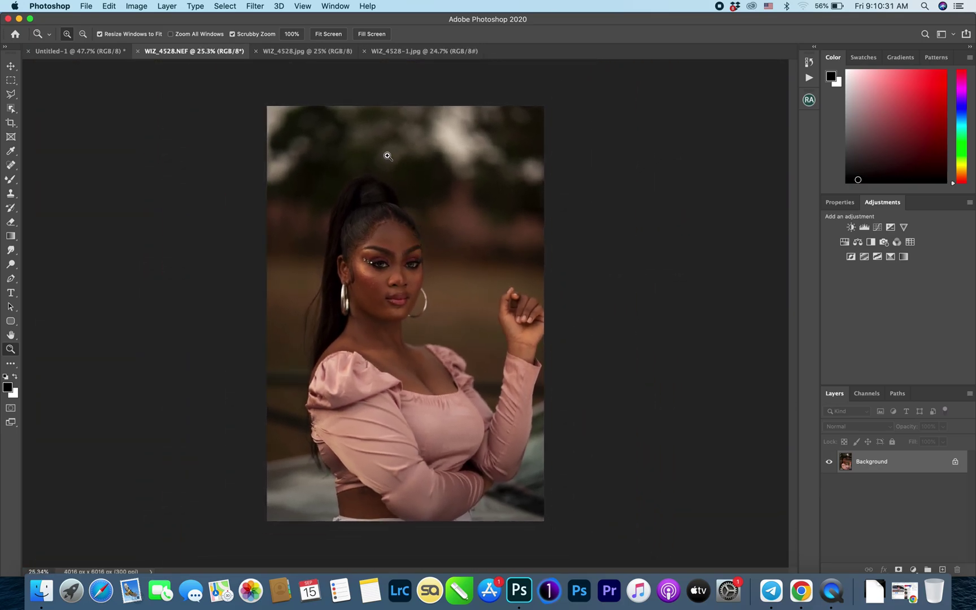
left_click(274, 49)
mouse_move(383, 275)
left_mouse_down()
mouse_move(439, 262)
mouse_move(392, 269)
left_mouse_up()
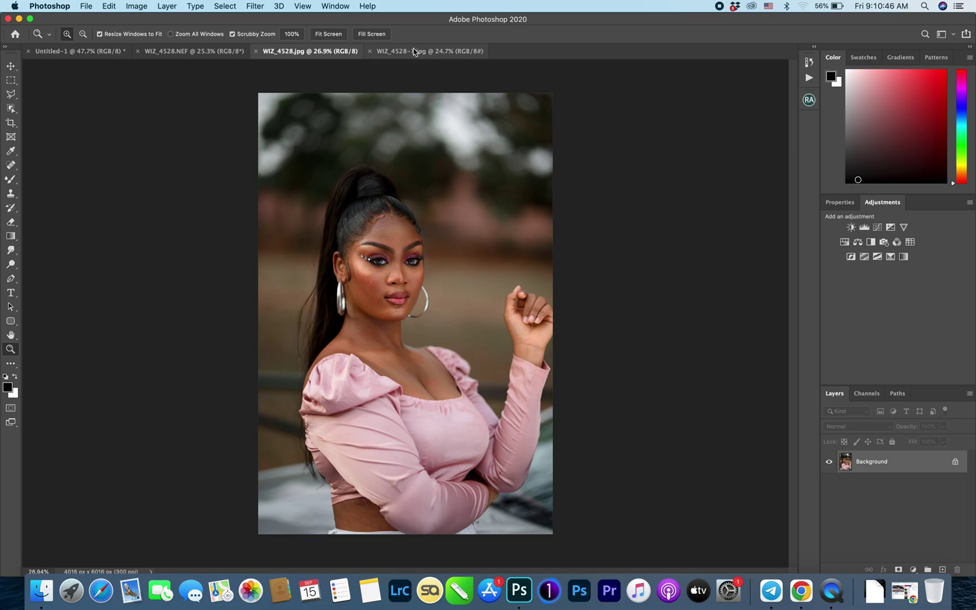
left_click(429, 52)
mouse_move(410, 228)
left_mouse_down()
mouse_move(450, 219)
mouse_move(406, 225)
left_mouse_up()
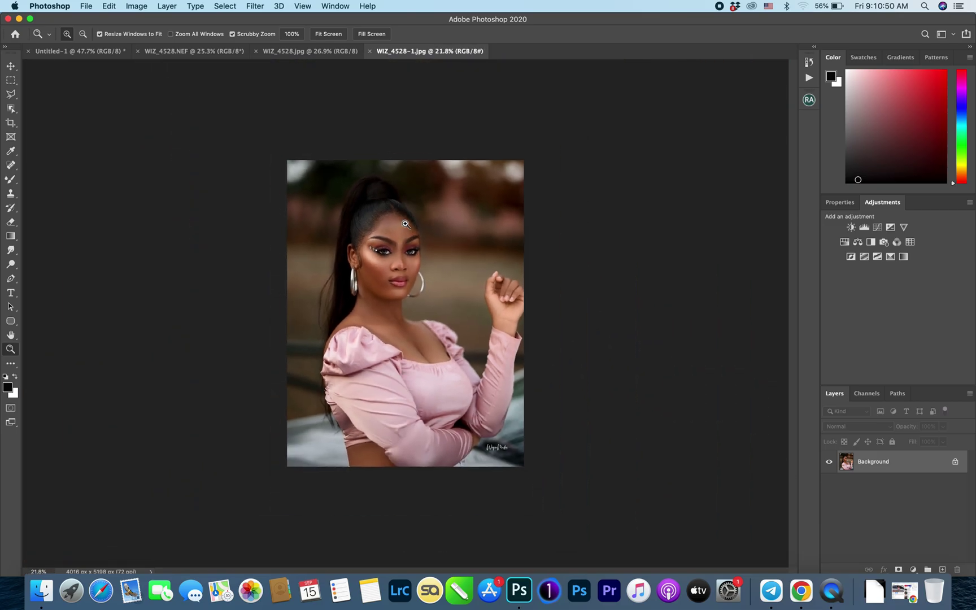
left_click(404, 314)
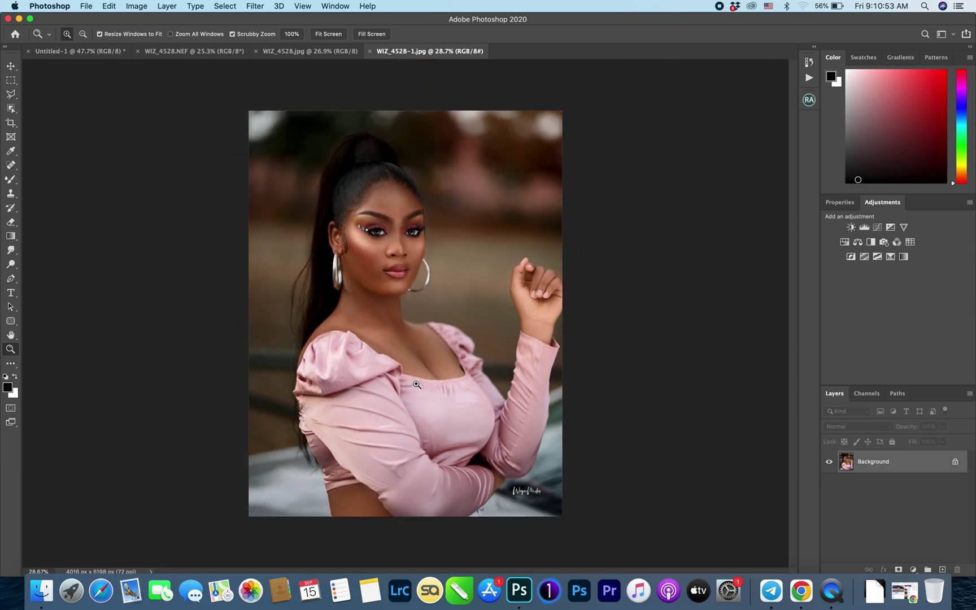
left_click_drag(416, 384, 415, 383)
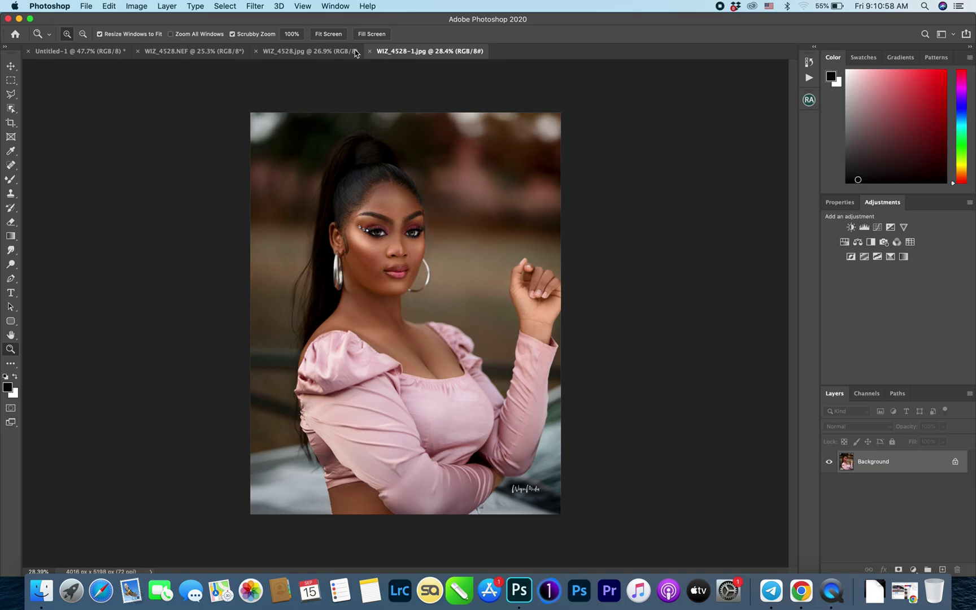
Compare the unedited WIZ_4528.NEF with WIZ_4528.jpg and the retouched WIZ_4528-1.jpg by viewing them in sequence
left_click(313, 51)
left_click(224, 52)
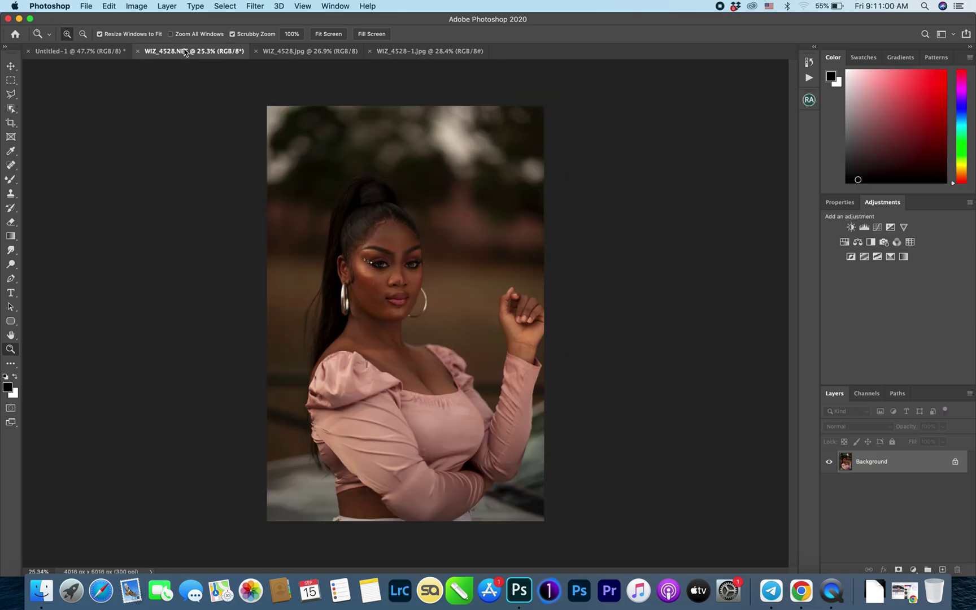
left_click(314, 52)
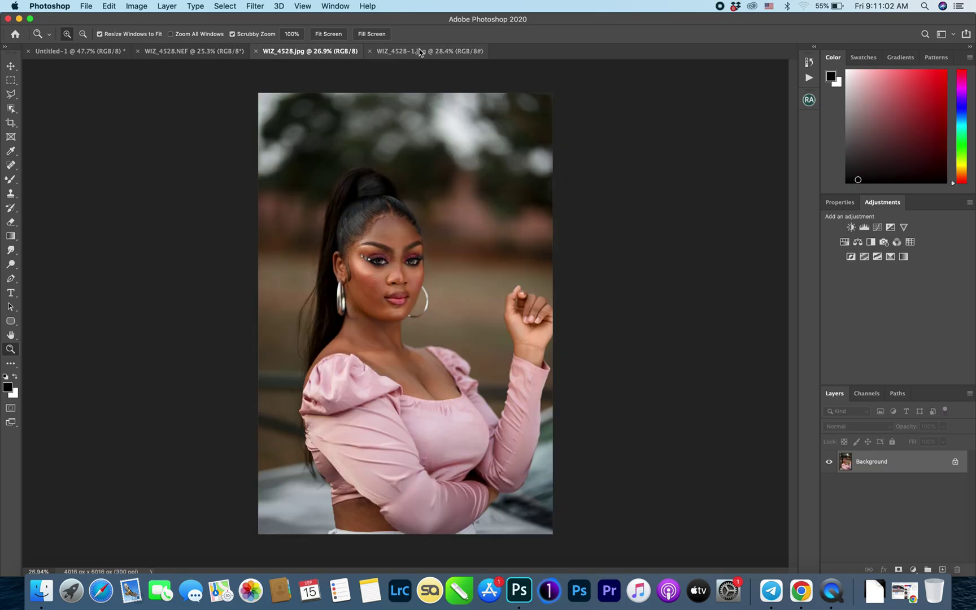
left_click(418, 52)
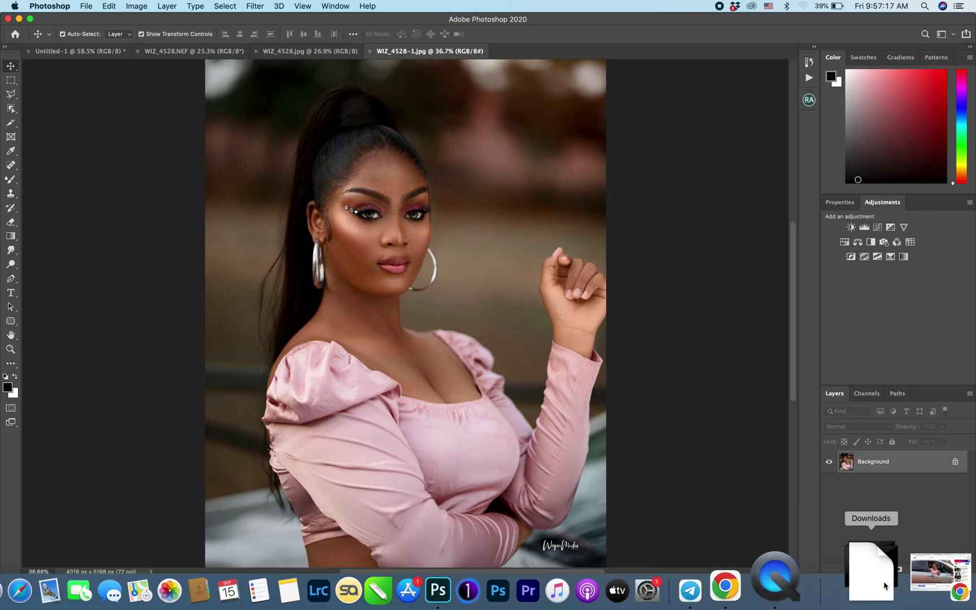
Switch to Chrome, read the viewer comments under the Nikon D750 outdoor shoot video on YouTube, and minimise the browser
left_click(728, 585)
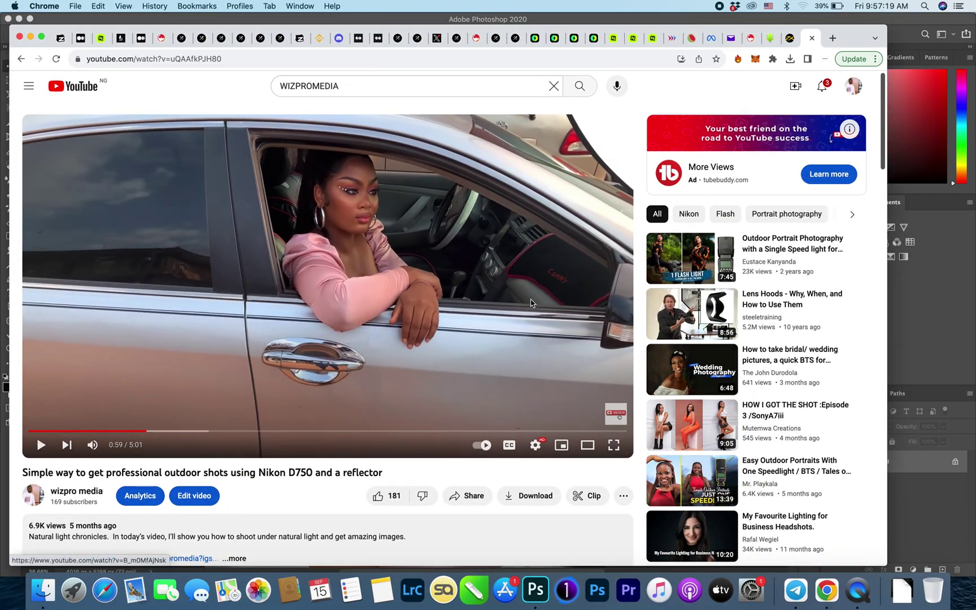
scroll(523, 305, "down", 5)
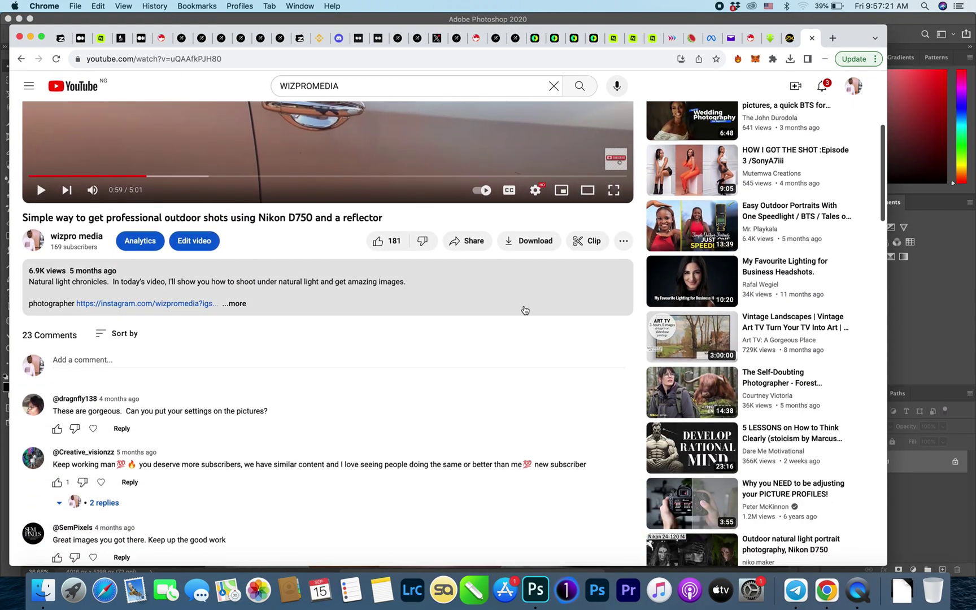
scroll(525, 310, "down", 1)
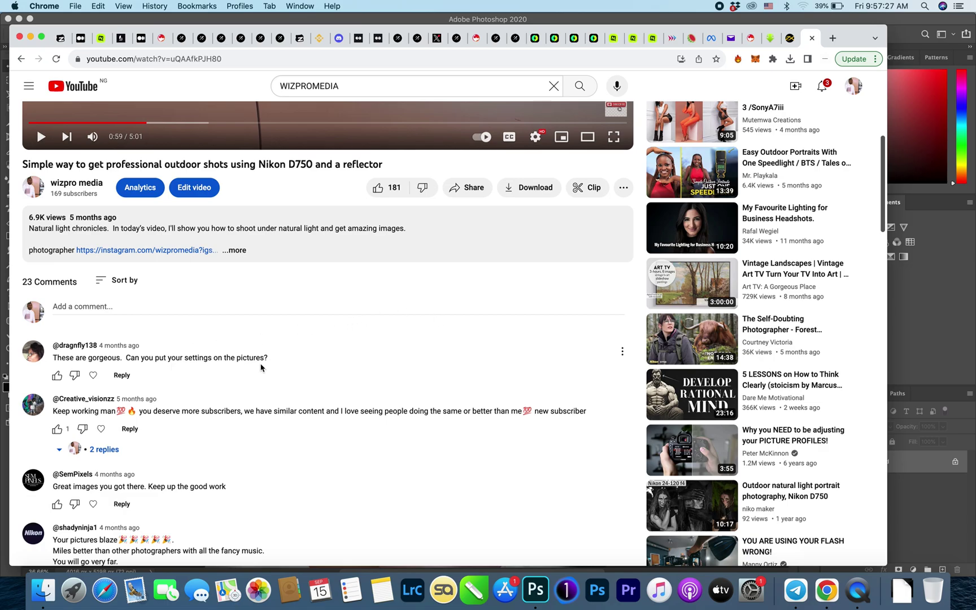
scroll(261, 367, "down", 5)
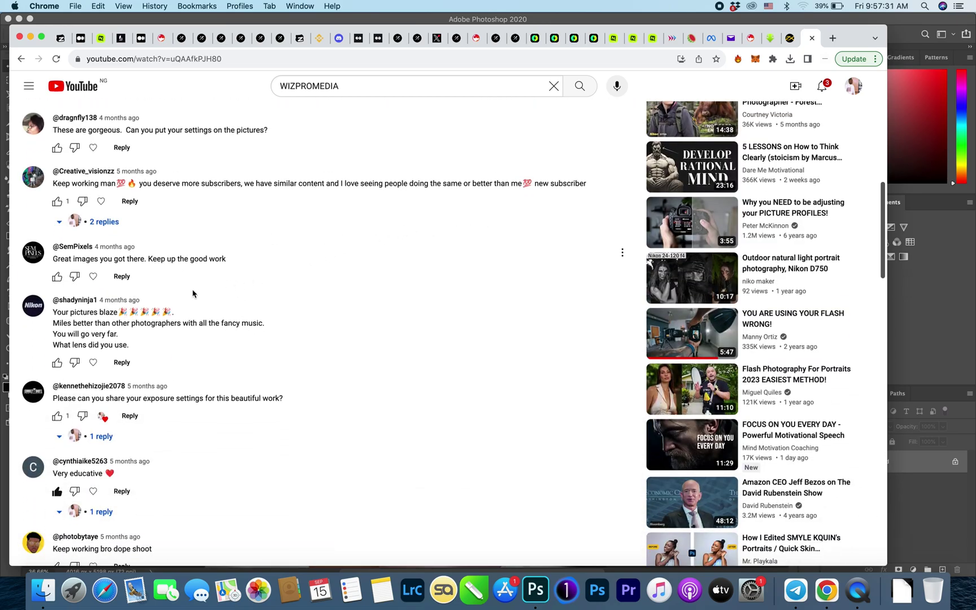
scroll(162, 319, "down", 1)
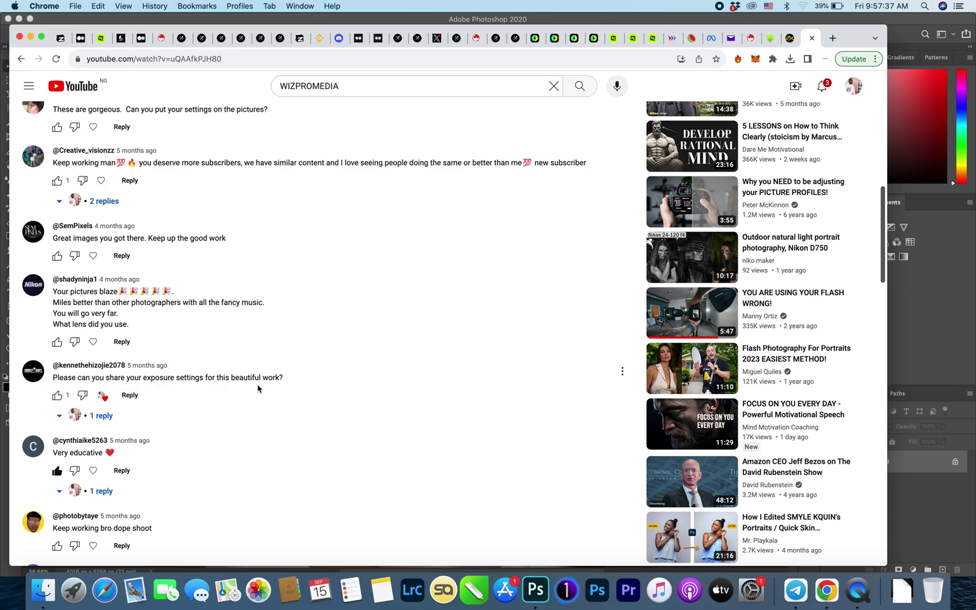
scroll(293, 384, "down", 4)
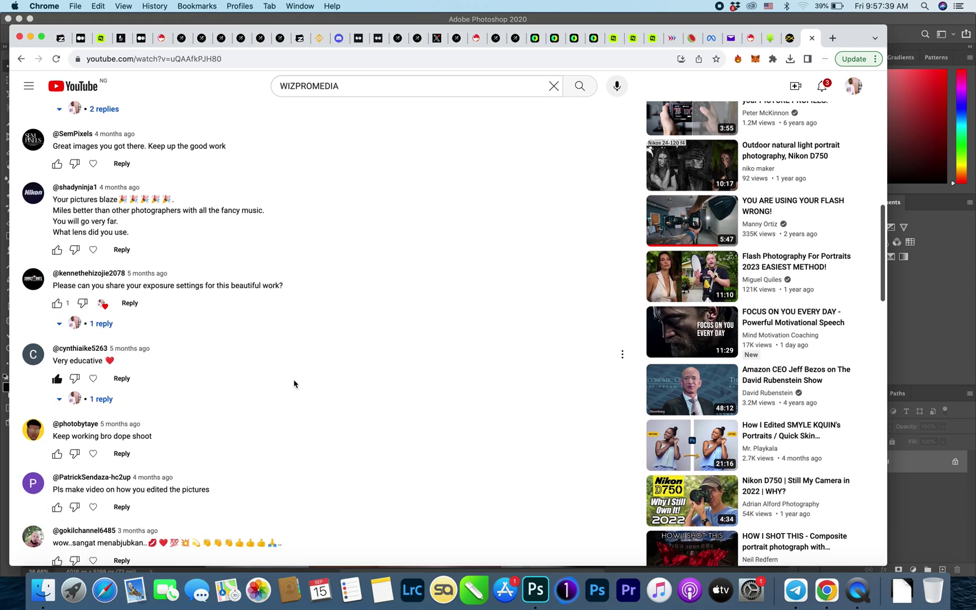
scroll(294, 384, "down", 1)
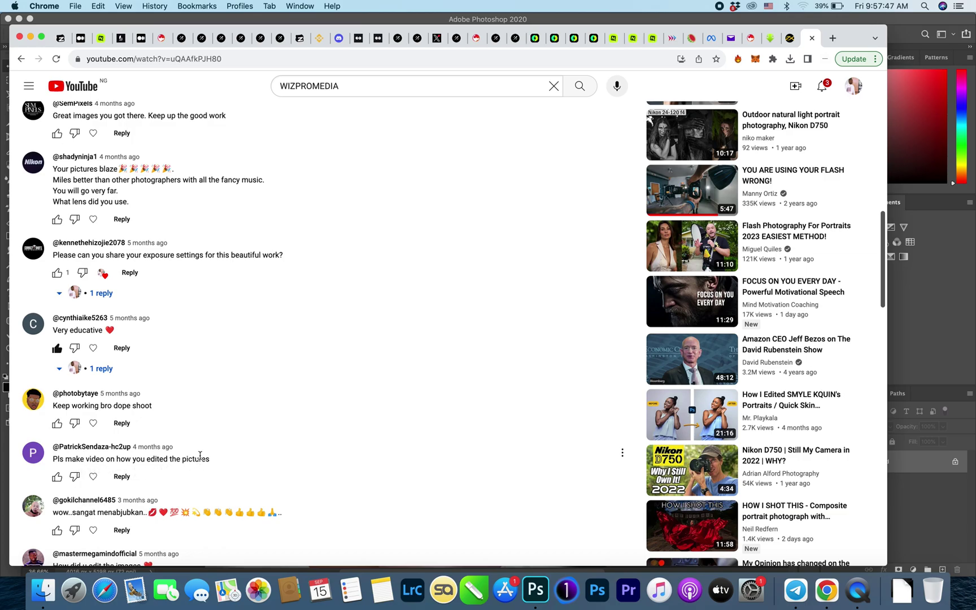
scroll(200, 455, "down", 2)
scroll(201, 454, "down", 5)
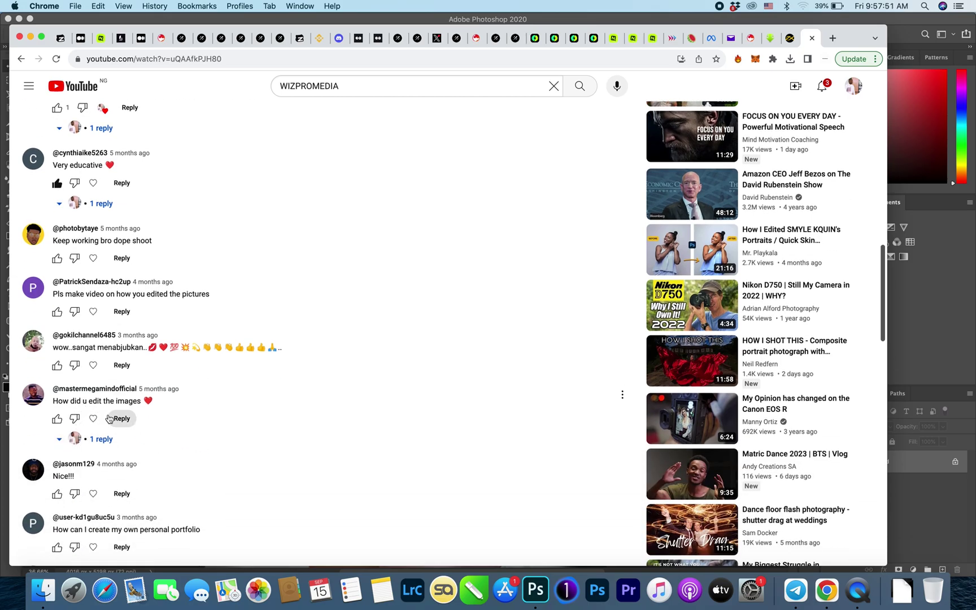
scroll(165, 424, "down", 5)
scroll(167, 422, "down", 4)
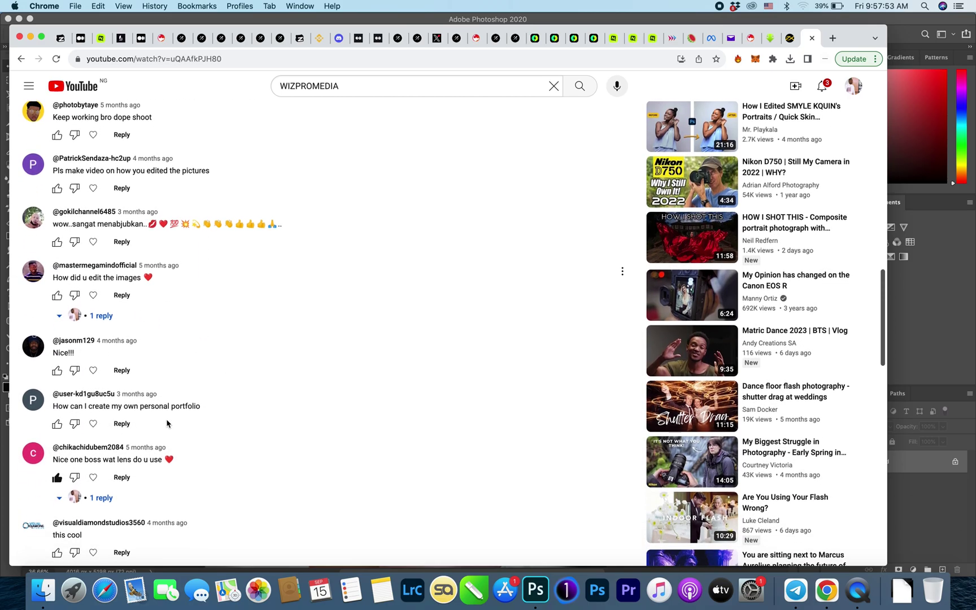
scroll(167, 422, "down", 15)
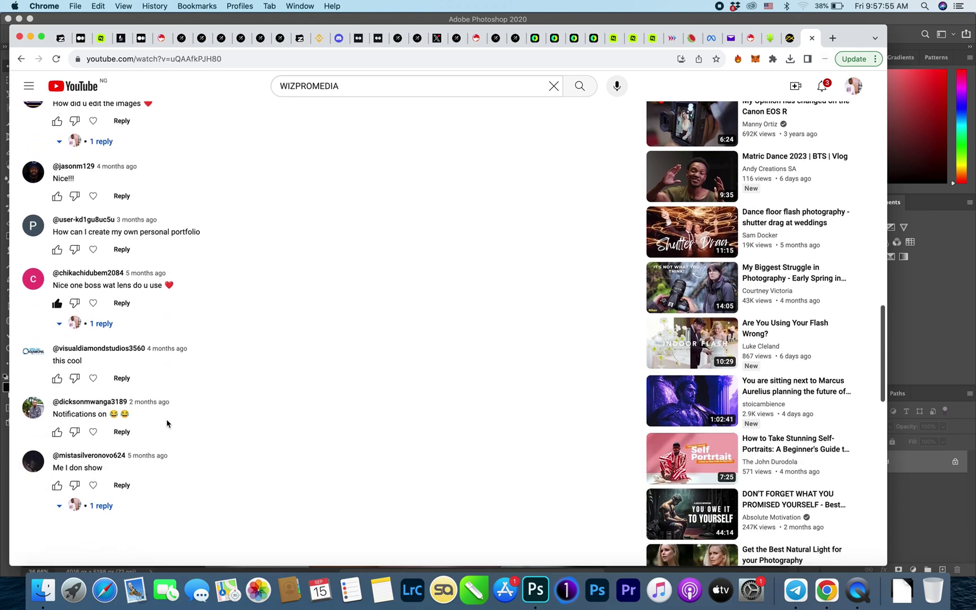
scroll(166, 418, "up", 7)
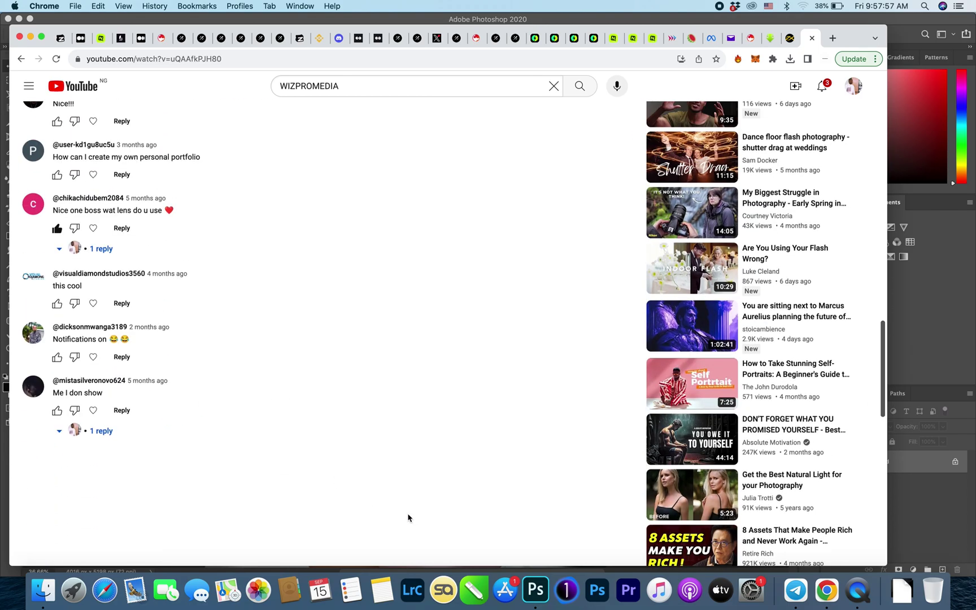
left_click(31, 37)
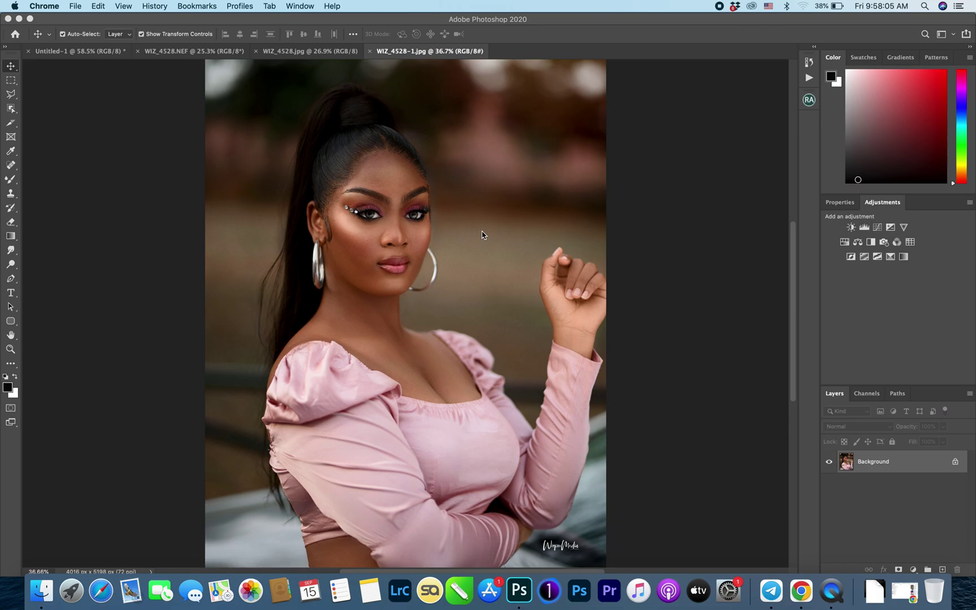
Review WIZ_4528.jpg against WIZ_4528.NEF, ending on the retouched WIZ_4528-1.jpg
left_click(309, 56)
left_click(308, 56)
left_click(206, 54)
left_click(339, 51)
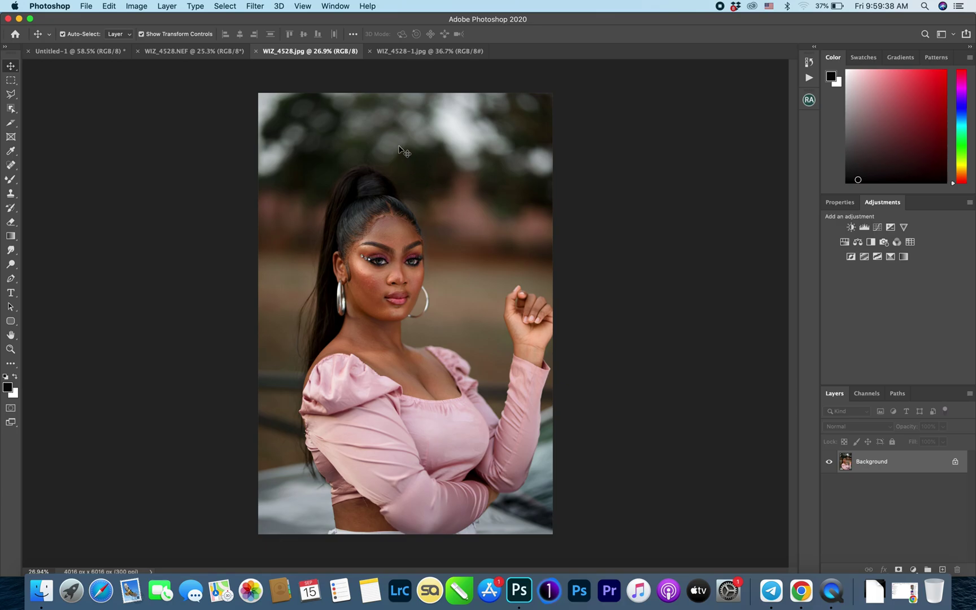
left_click(213, 52)
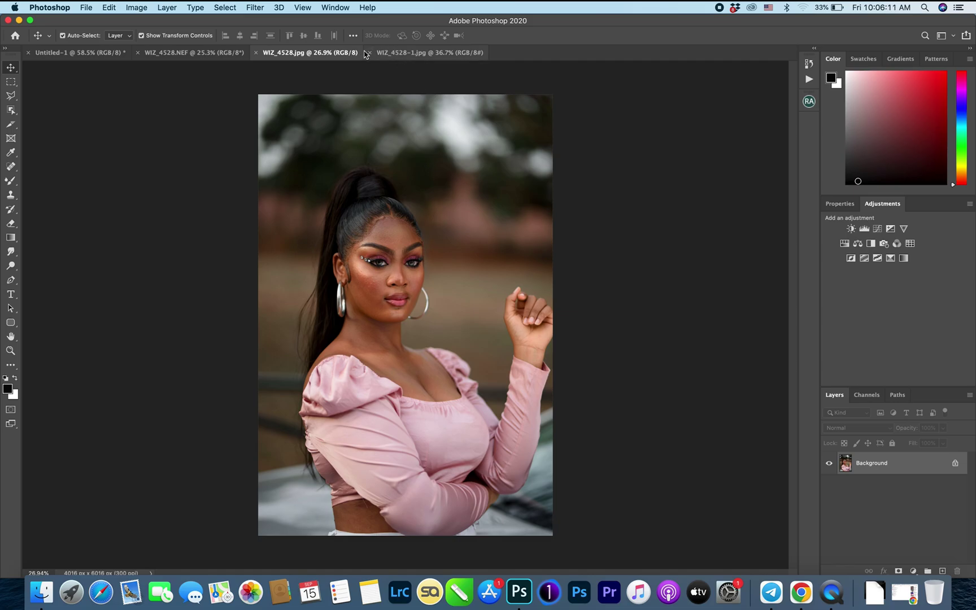
left_click(395, 52)
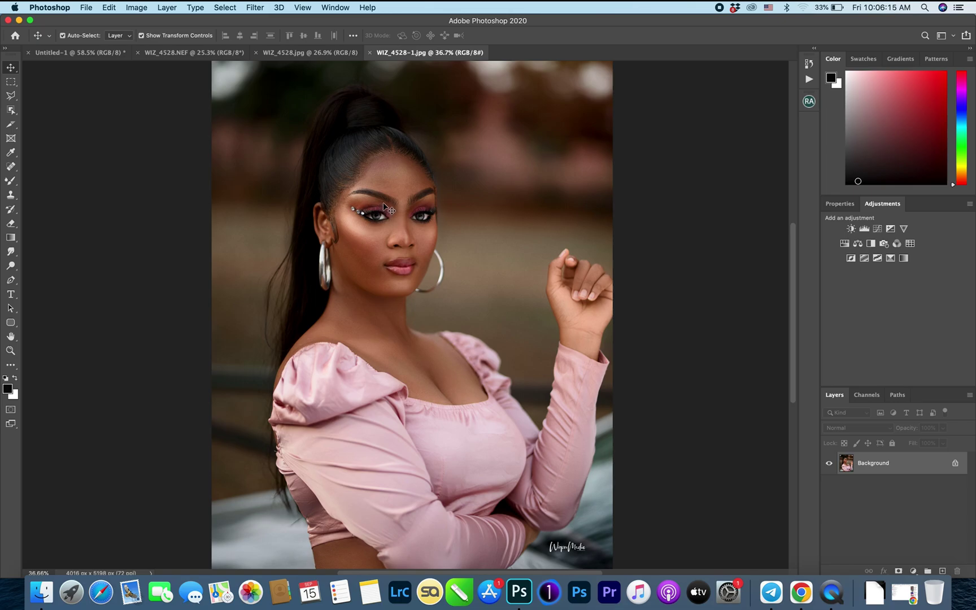
Examine the eye and skin retouching in WIZ_4528-1.jpg up close and compare the image with WIZ_4528.jpg
scroll(409, 183, "up", 5)
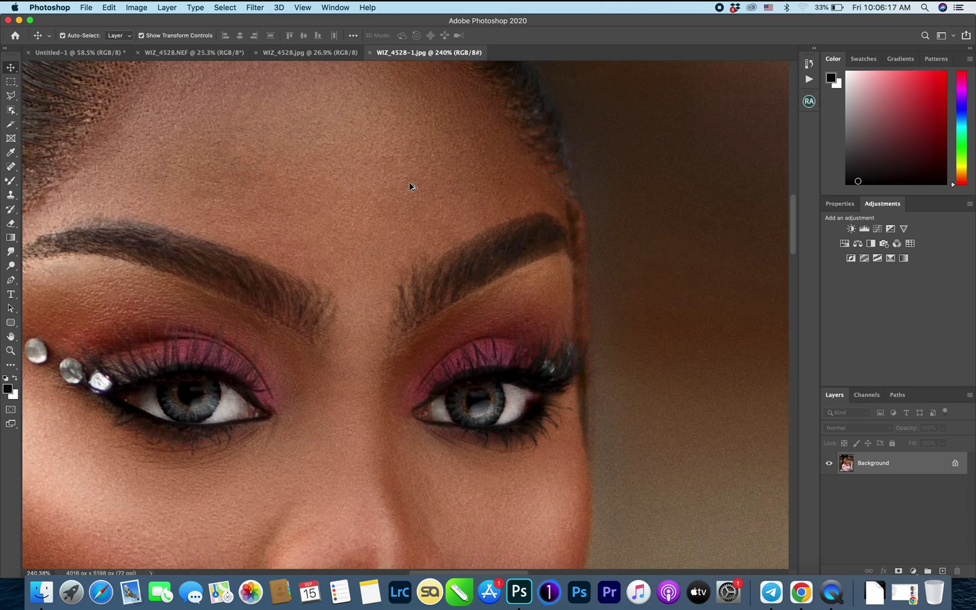
scroll(408, 183, "down", 10)
scroll(410, 185, "up", 5)
scroll(409, 185, "down", 5)
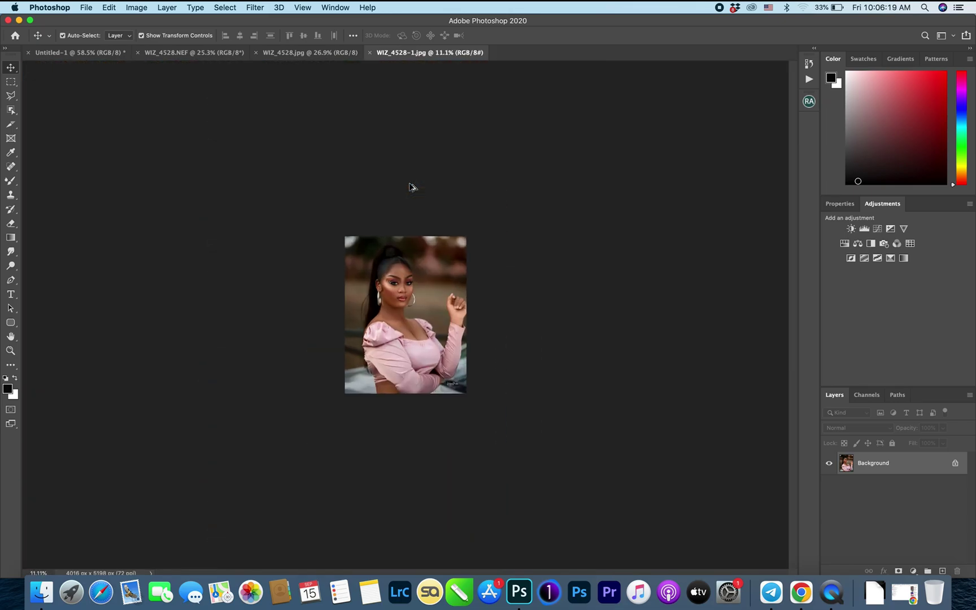
scroll(410, 186, "up", 3)
left_click(316, 53)
left_click(403, 57)
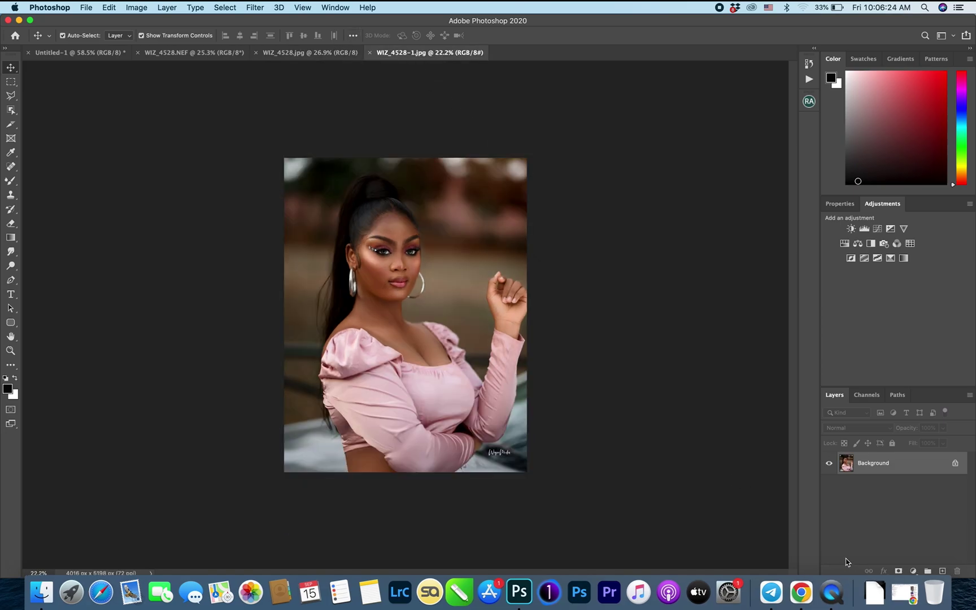
left_click(935, 592)
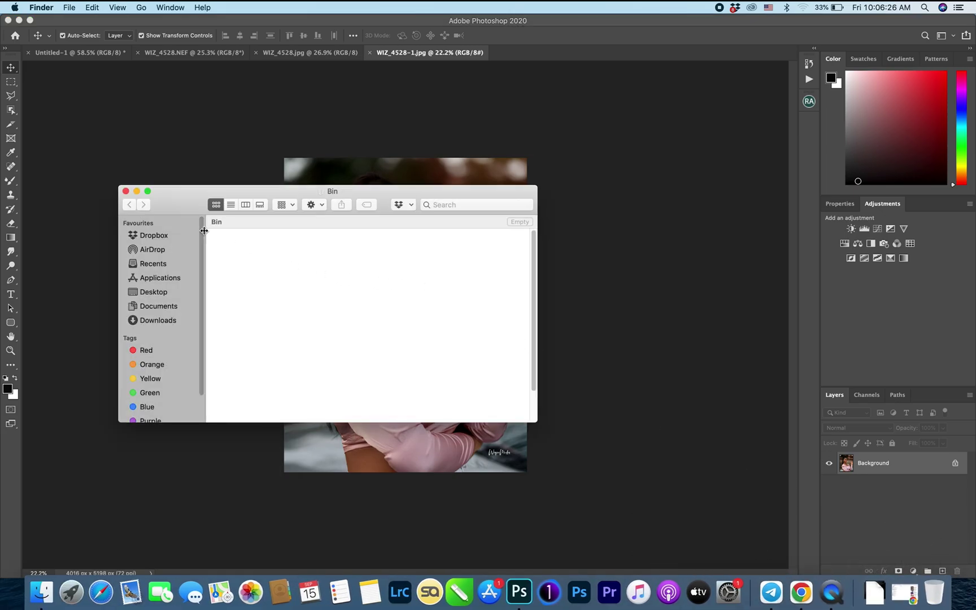
left_click(126, 191)
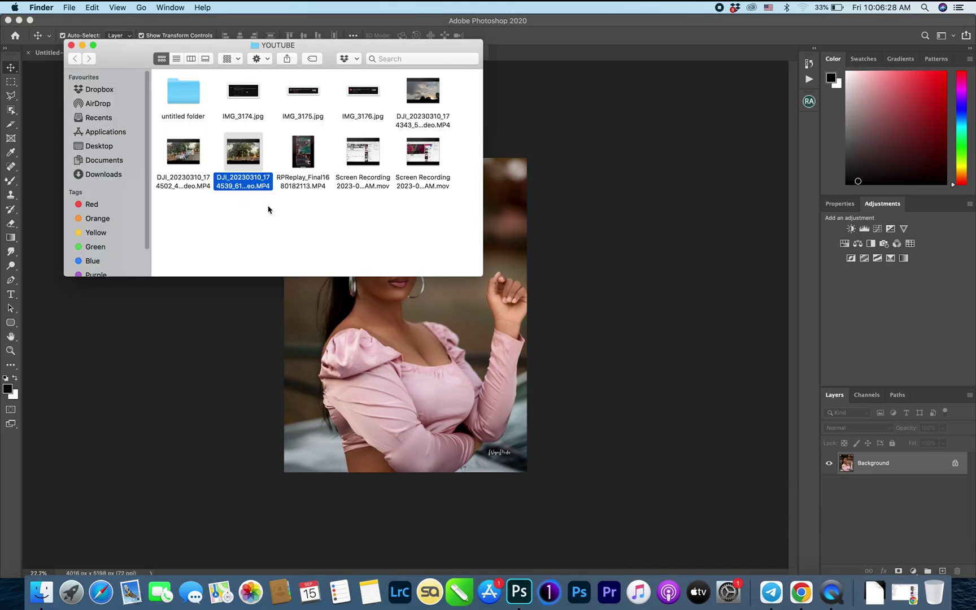
left_click(82, 44)
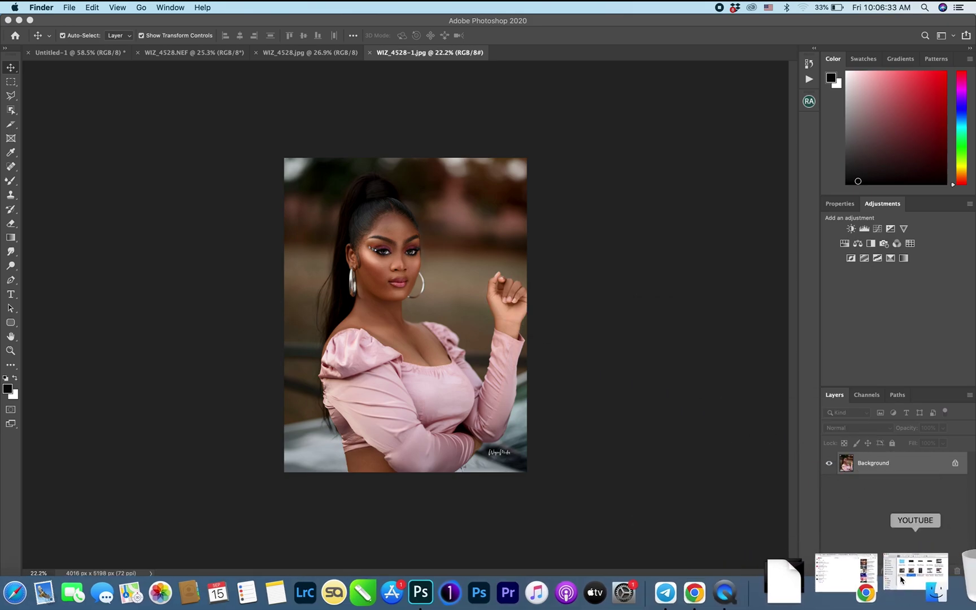
left_click(943, 579)
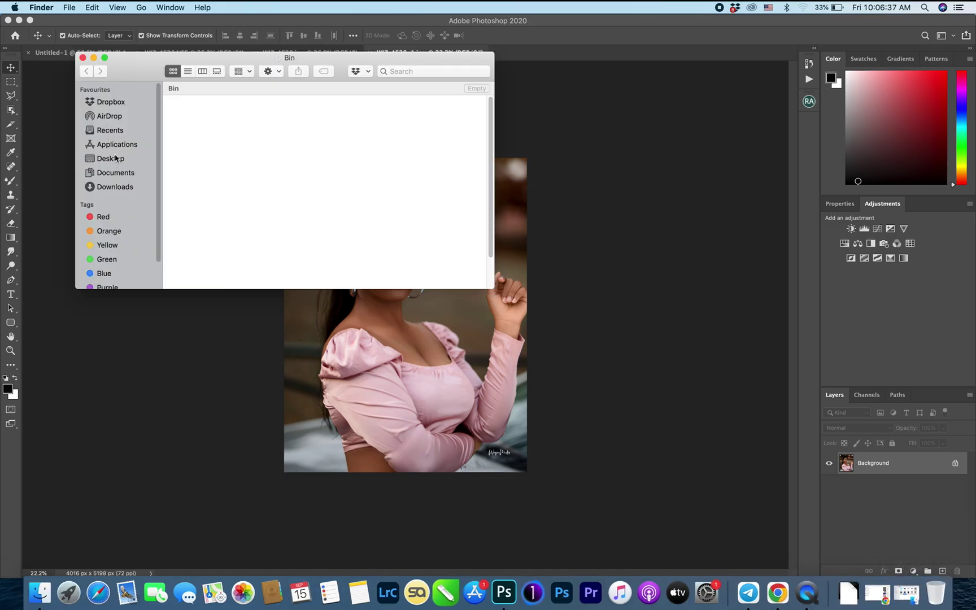
left_click(83, 58)
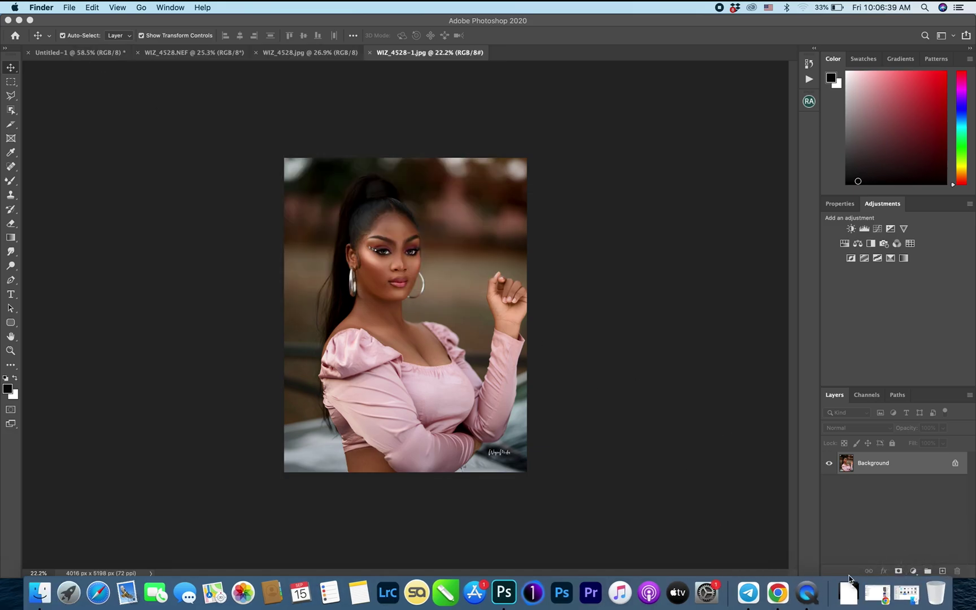
Switch to Finder, open the untitled folder inside YOUTUBE, and preview WIZ_4528-1.jpg, WIZ_4528.jpg and WIZ_4528.NEF in sequence
left_click(906, 580)
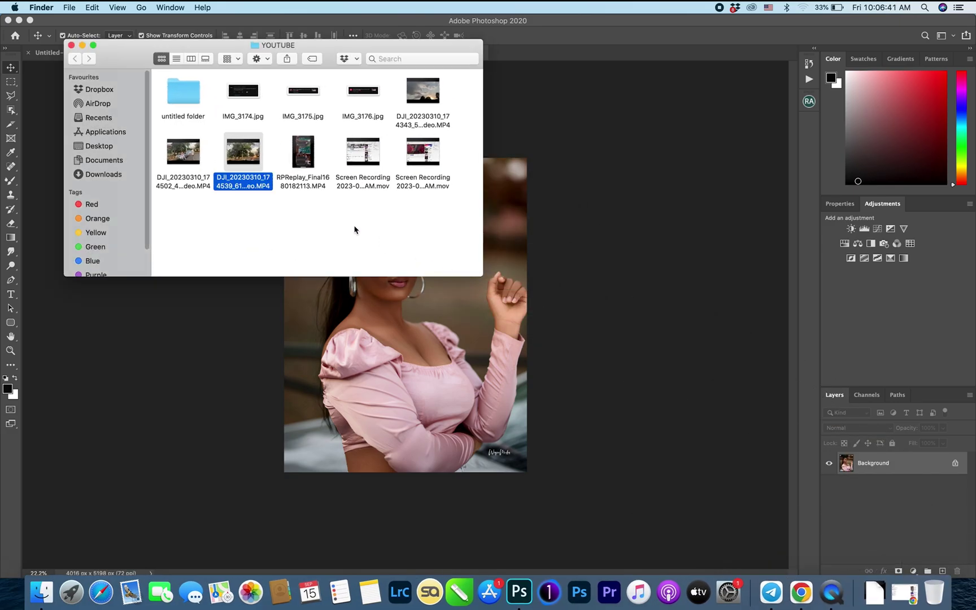
double_click(189, 96)
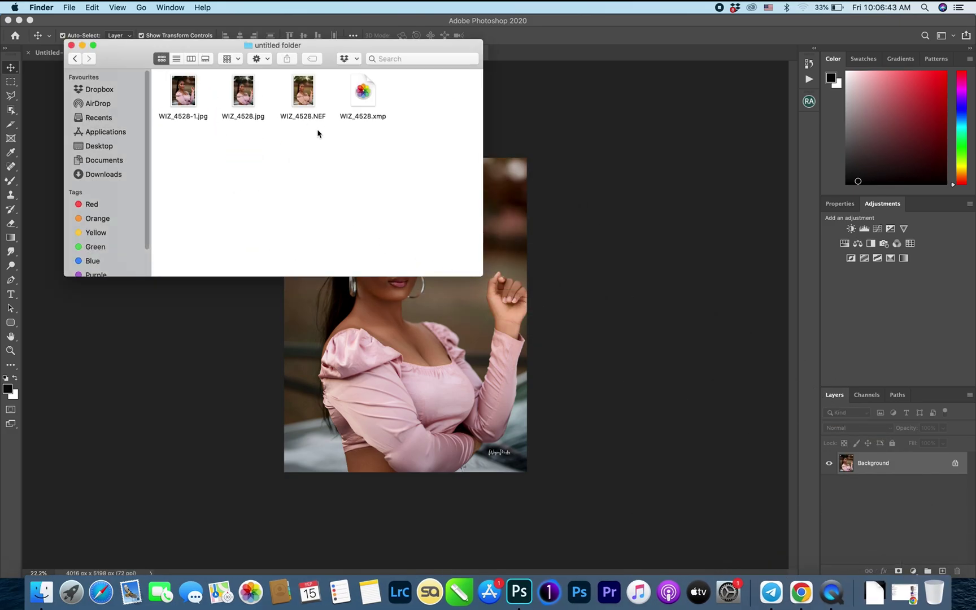
left_click(190, 96)
key("space")
key("Right")
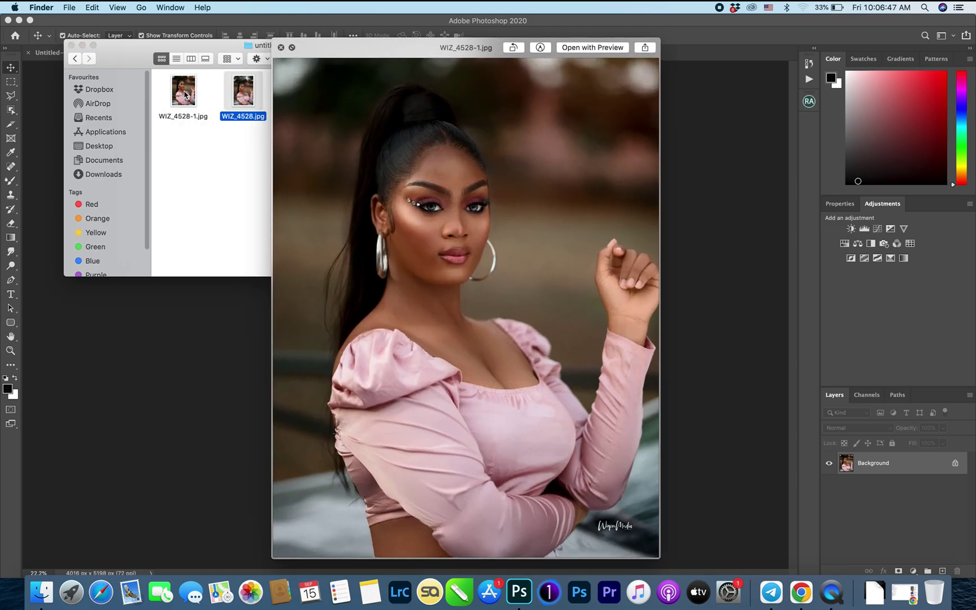
key("Right")
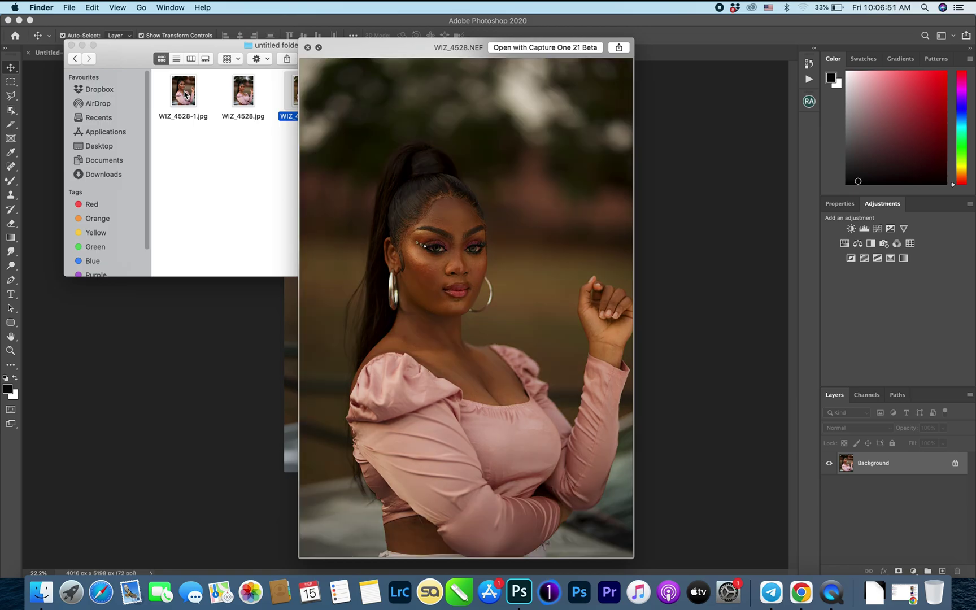
Compare the retouched WIZ_4528-1.jpg with WIZ_4528.jpg by alternating between their previews, and close the preview
key("Left")
key("Left")
key("Right")
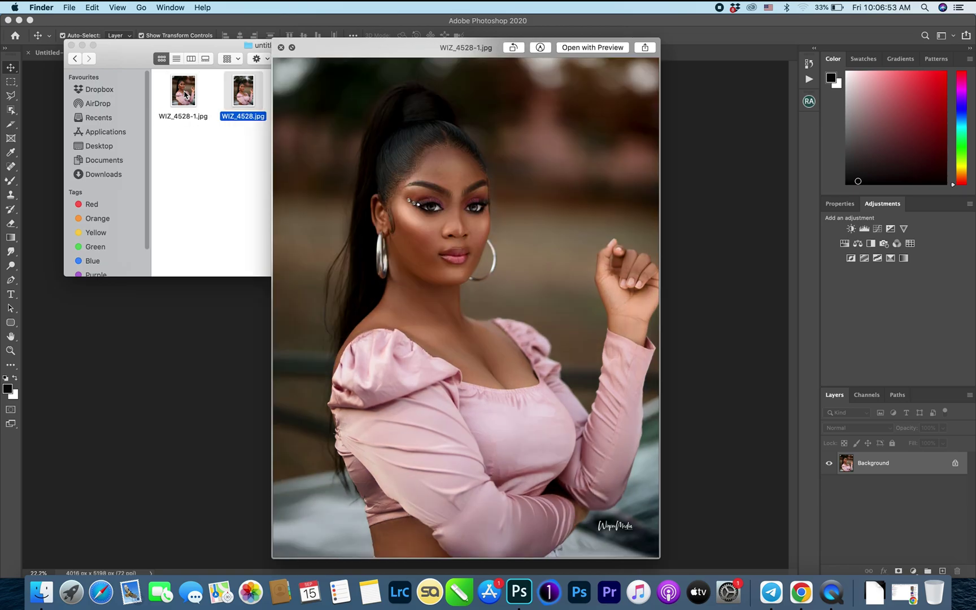
key("Left")
key("Right")
key("Left")
key("Right")
key("Left")
key("Right")
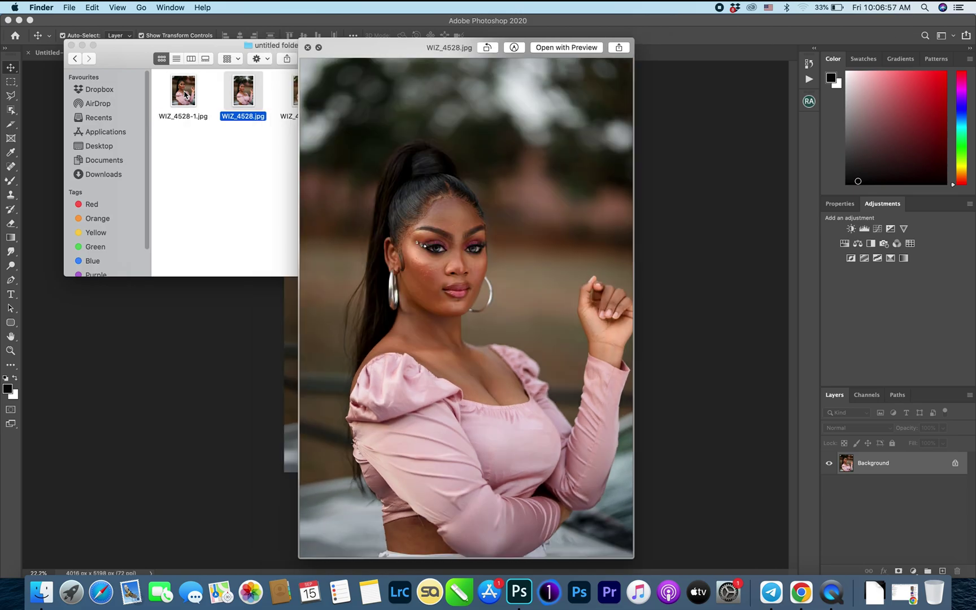
left_click(307, 47)
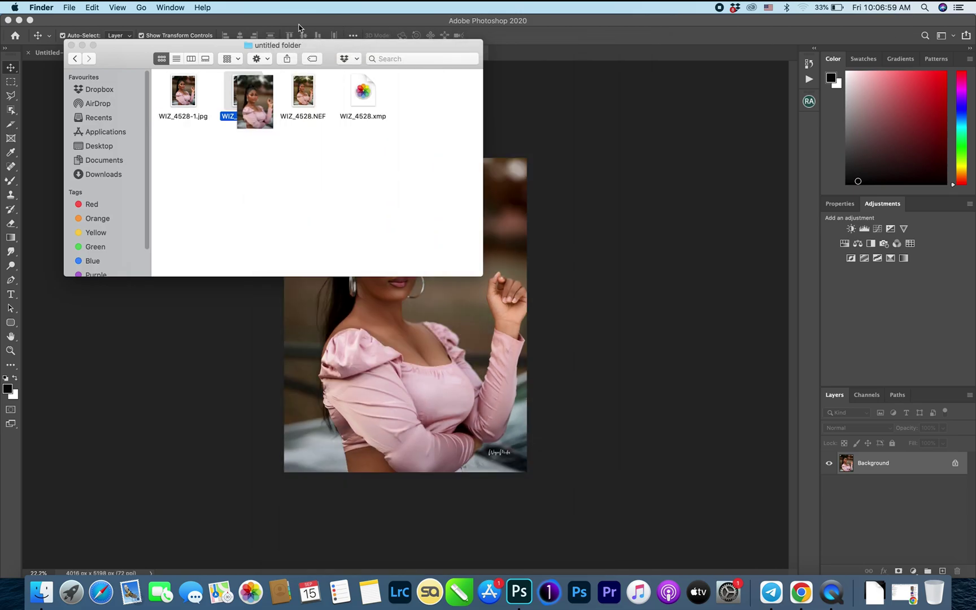
Open WIZ_4528.NEF from the folder in Photoshop's Camera Raw
left_click(338, 147)
left_click(310, 102)
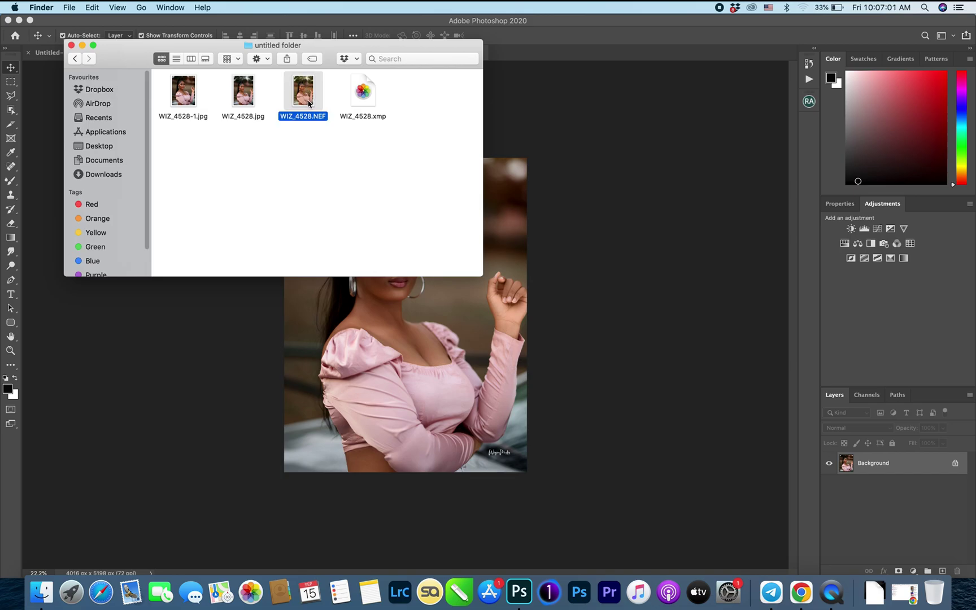
left_click_drag(311, 102, 313, 120)
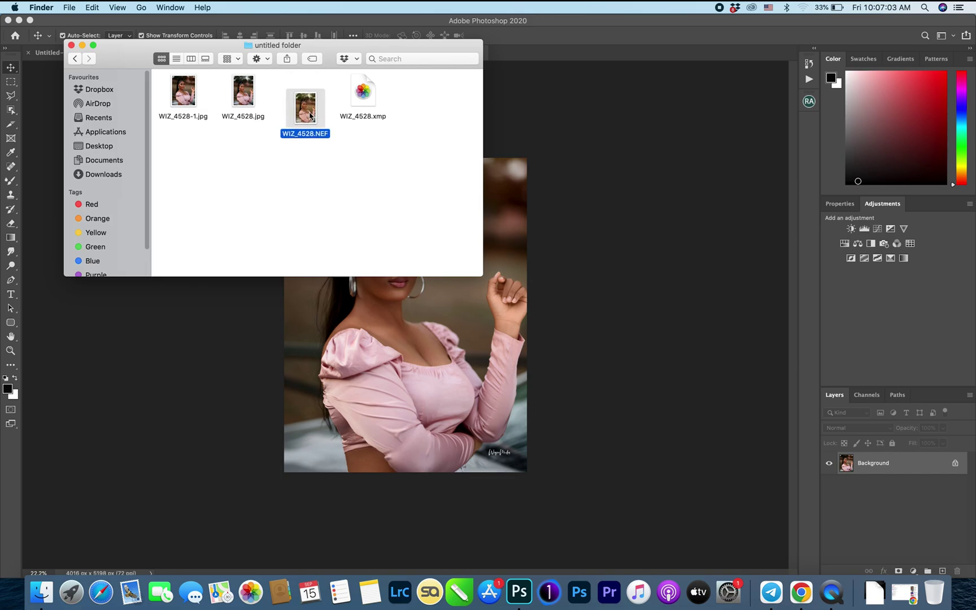
left_click_drag(308, 111, 524, 579)
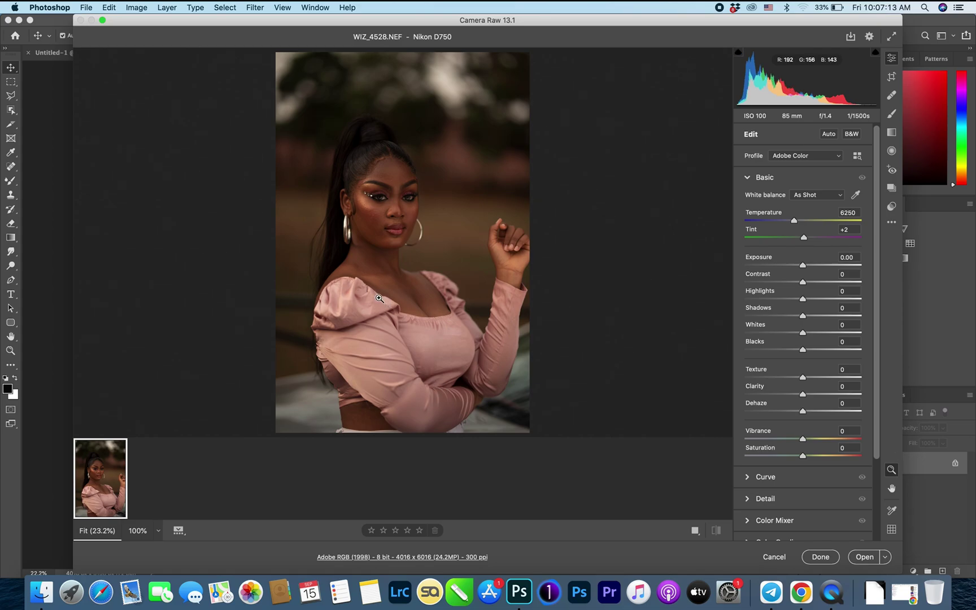
Inspect the eyes and facial skin of the raw portrait up close, and return to the whole image
left_click_drag(402, 202, 504, 181)
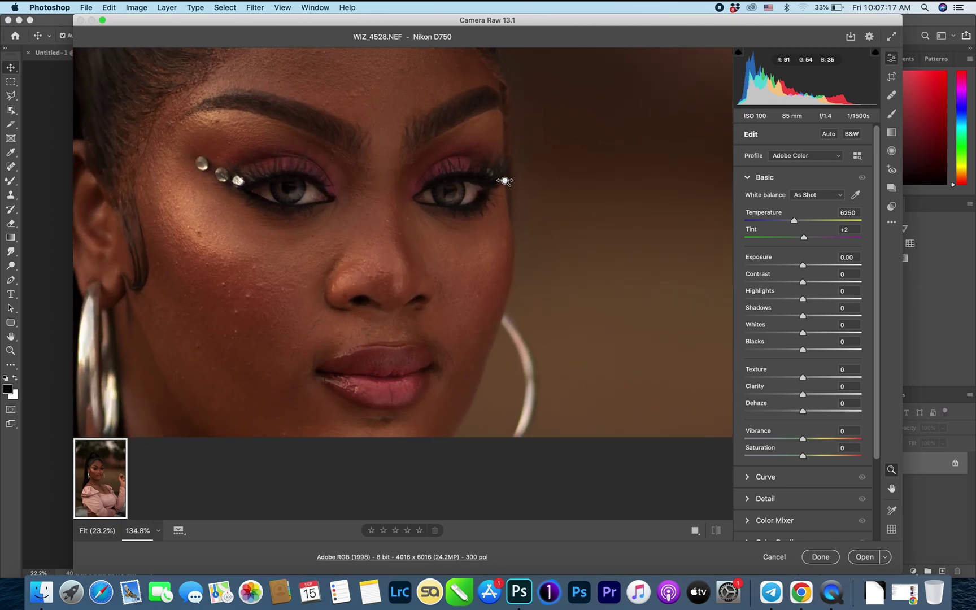
left_click_drag(291, 206, 209, 185)
left_click_drag(263, 170, 418, 174)
right_click(420, 173)
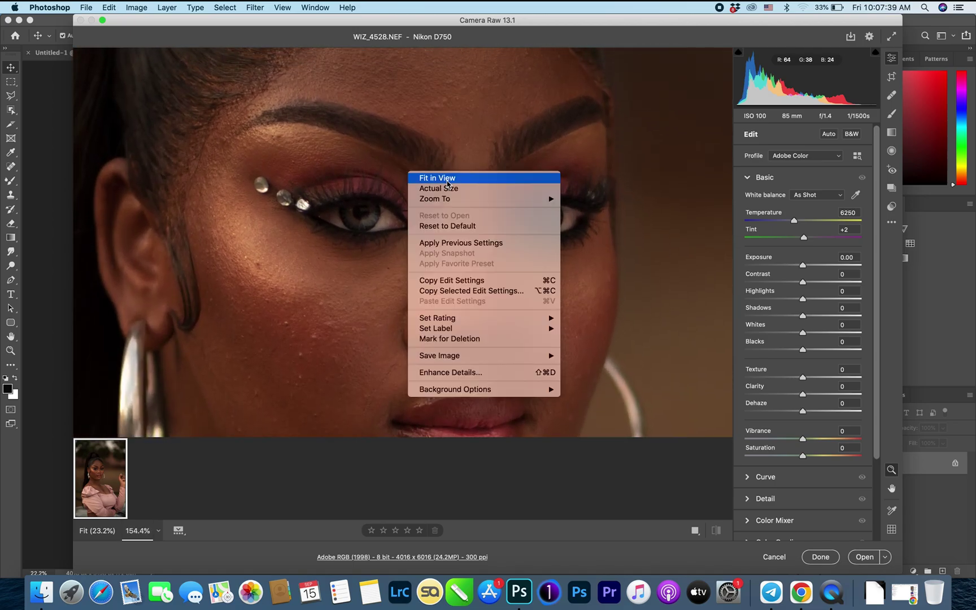
left_click(420, 177)
left_click(438, 180)
left_click_drag(438, 180, 409, 193)
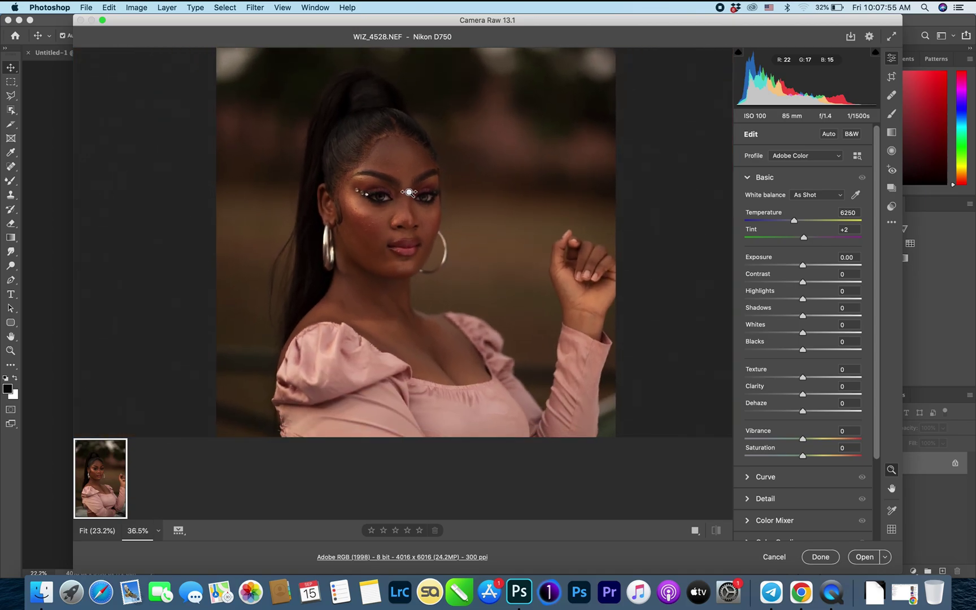
left_click_drag(409, 192, 420, 189)
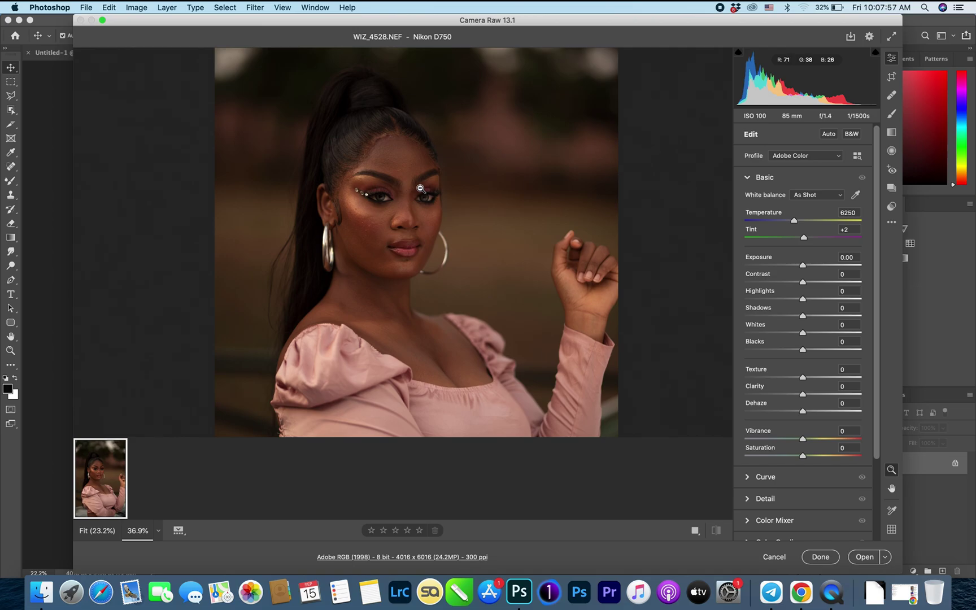
mouse_move(417, 189)
left_mouse_down()
mouse_move(380, 193)
mouse_move(534, 186)
mouse_move(406, 196)
mouse_move(469, 189)
mouse_move(433, 188)
left_mouse_up()
scroll(416, 193, "up", 5)
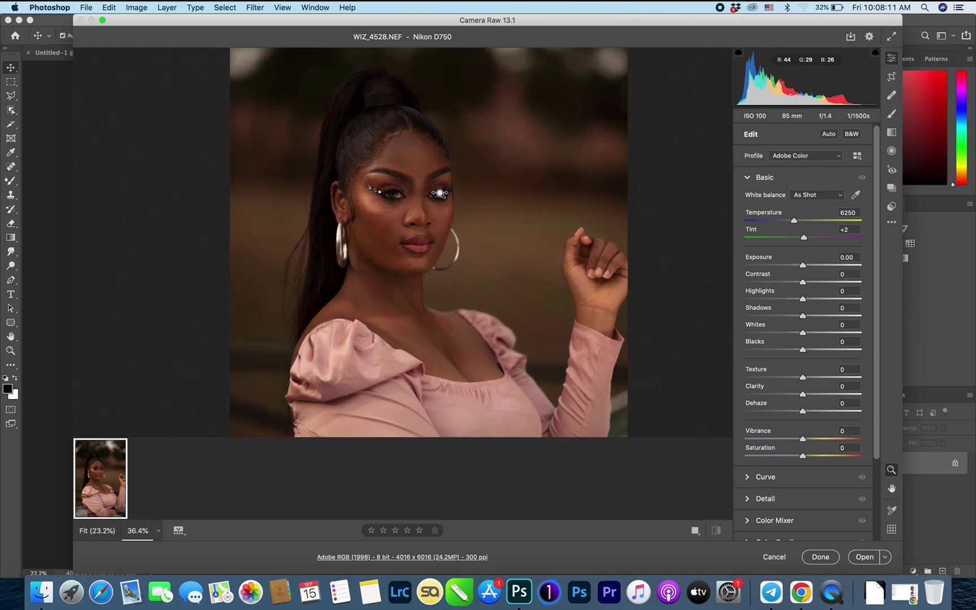
scroll(433, 183, "down", 3)
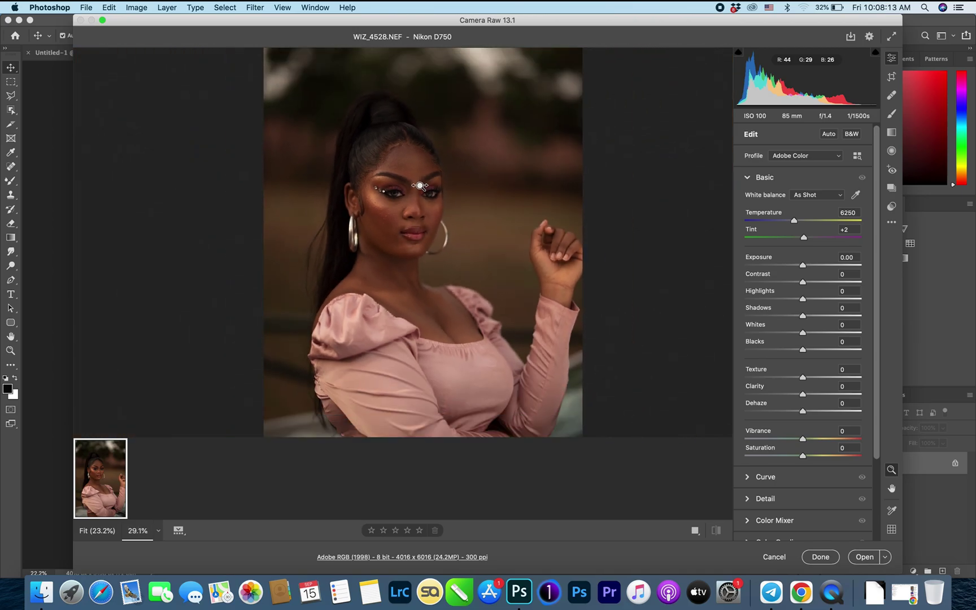
scroll(427, 177, "up", 2)
scroll(427, 177, "up", 2)
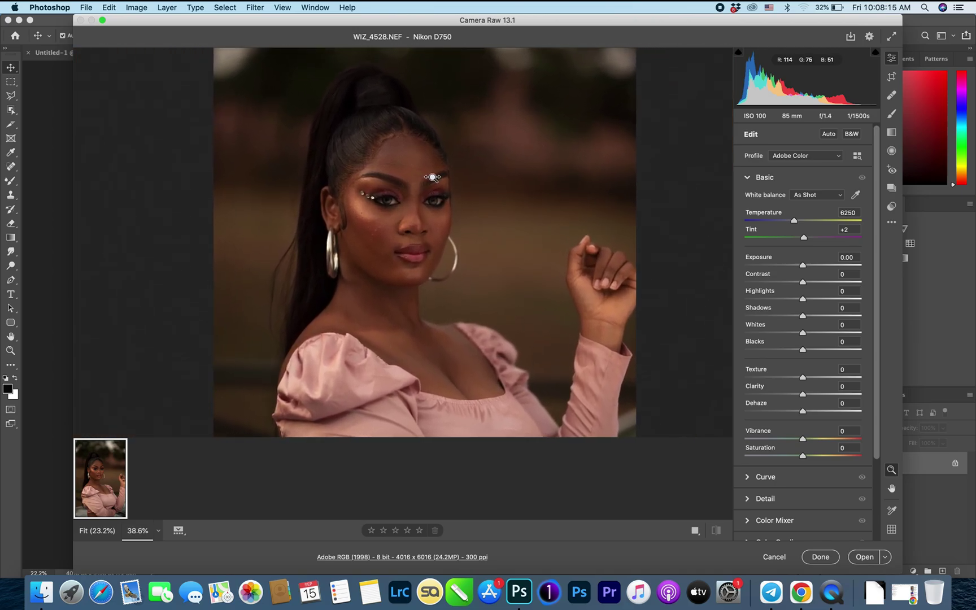
scroll(414, 179, "down", 4)
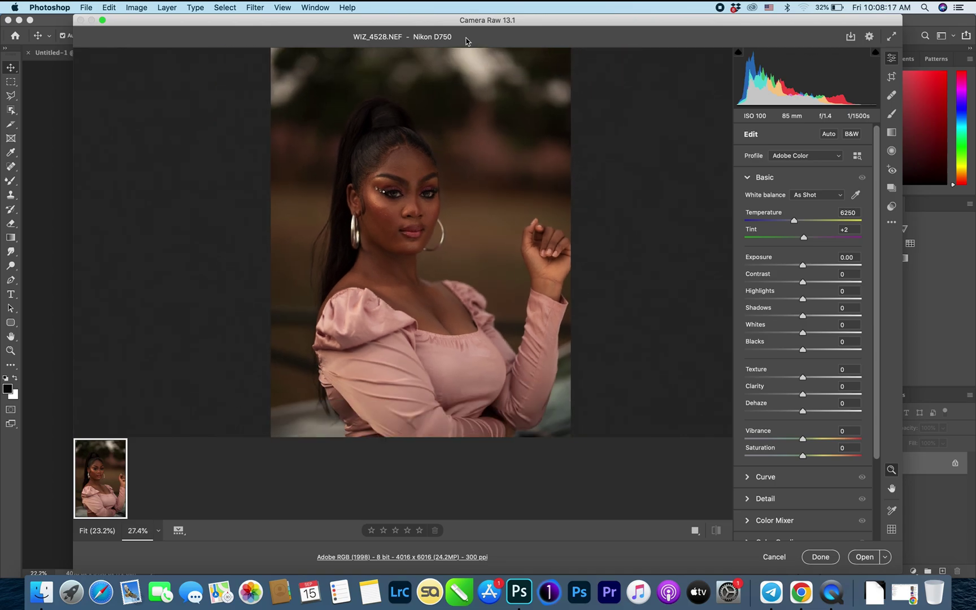
scroll(421, 127, "down", 3)
scroll(421, 127, "up", 1)
scroll(421, 127, "up", 1)
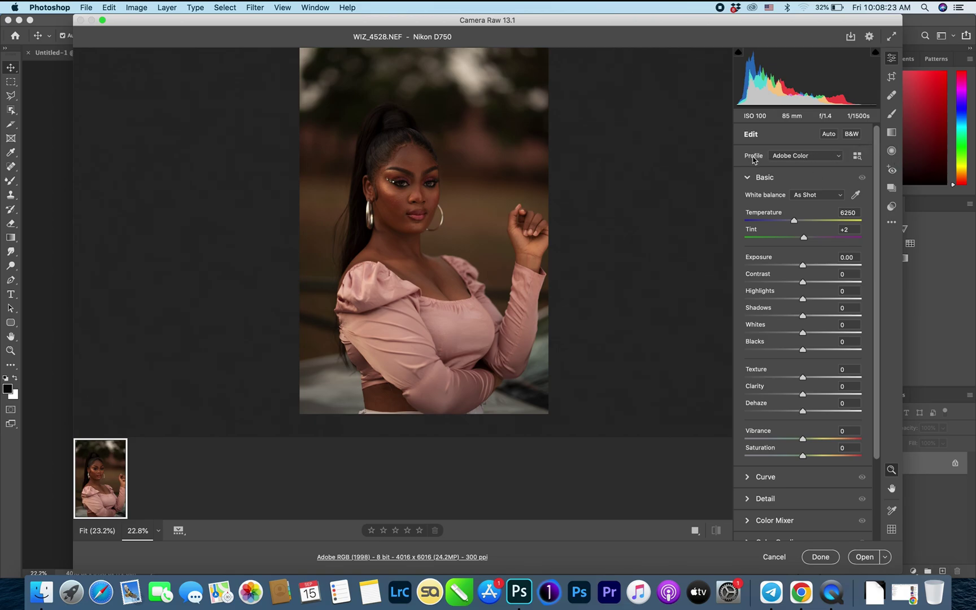
Browse the Camera Matching profiles, preview several on the portrait, and return to the edit settings
left_click(857, 157)
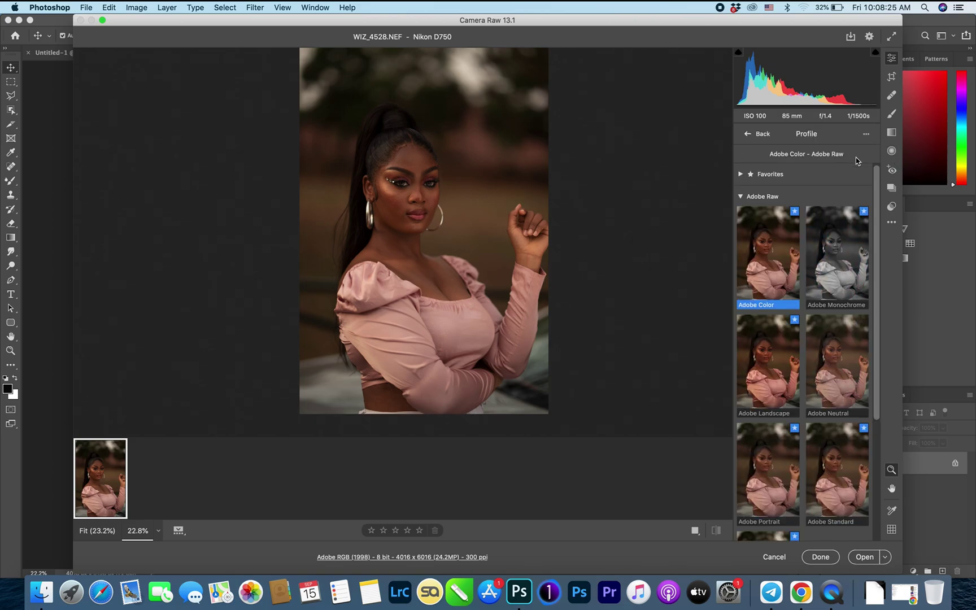
left_click(741, 197)
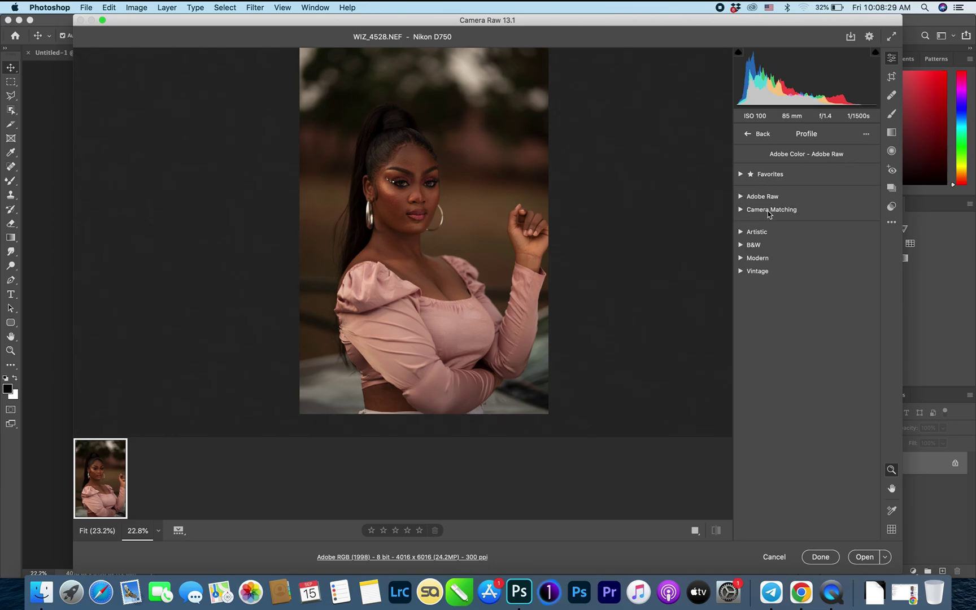
left_click(741, 210)
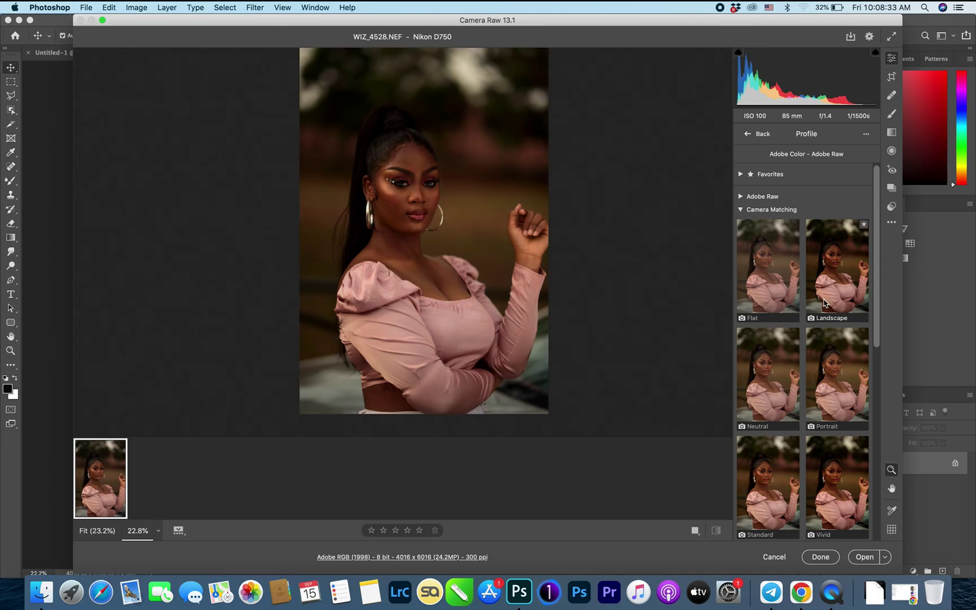
scroll(824, 304, "down", 1)
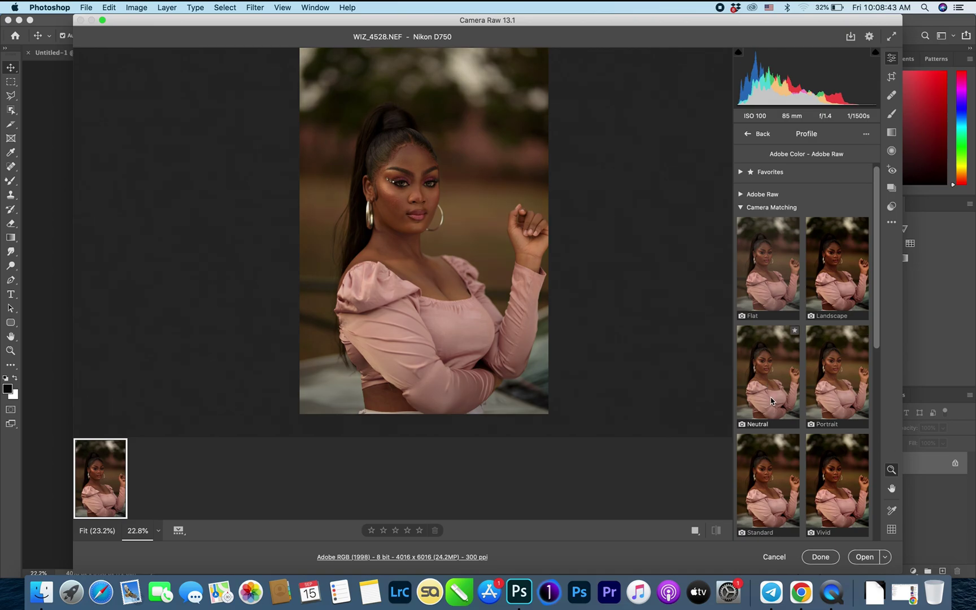
scroll(813, 457, "down", 2)
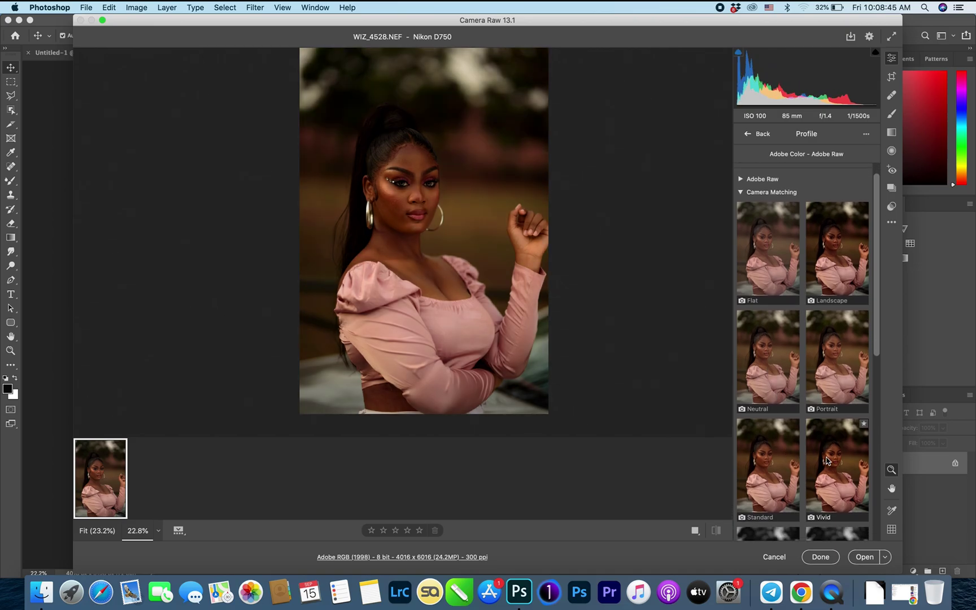
scroll(841, 508, "down", 2)
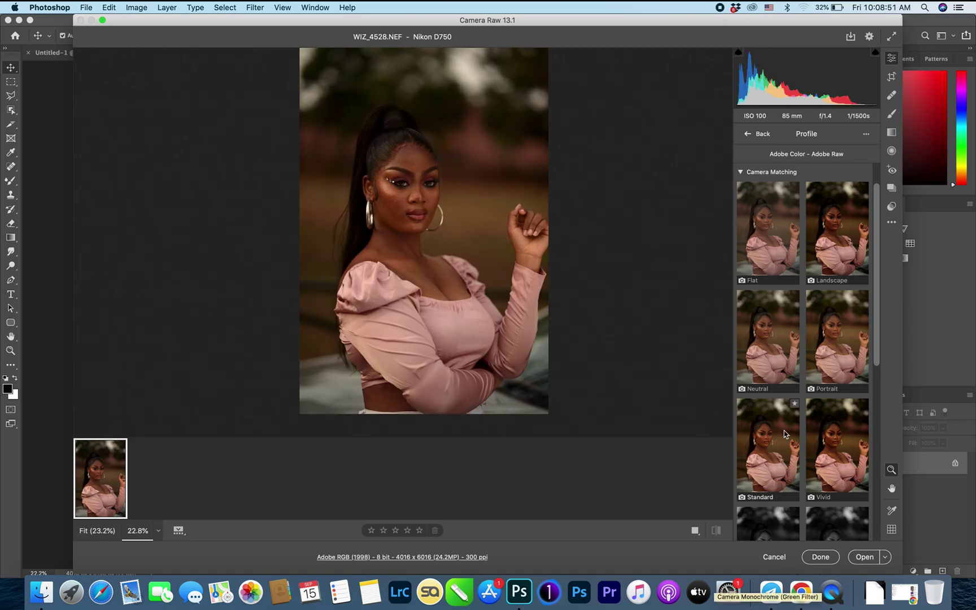
left_click(748, 135)
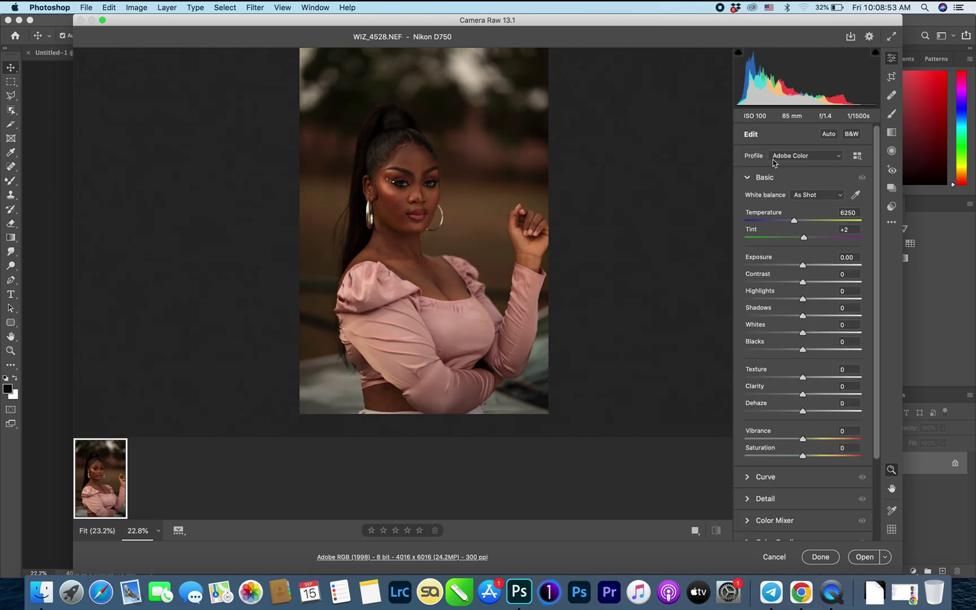
Apply the Standard profile from the Camera Matching group to the raw image and return to the edit settings
left_click(842, 161)
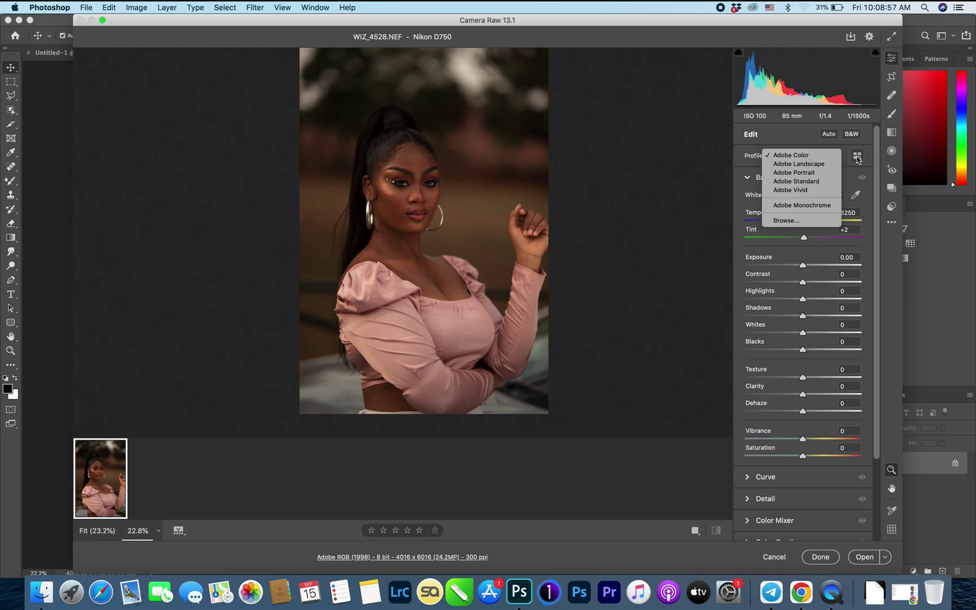
left_click(857, 160)
left_click(857, 158)
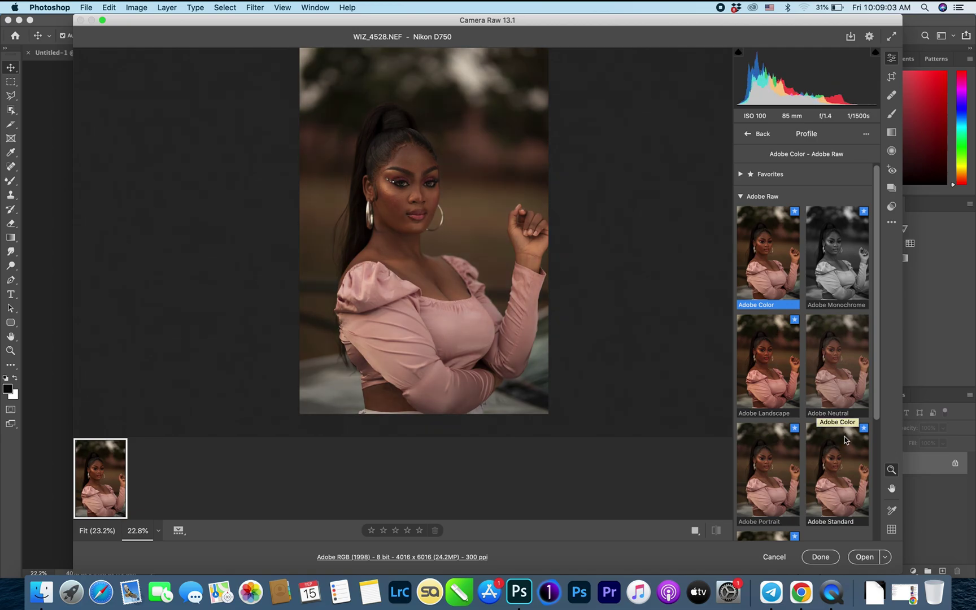
left_click(741, 196)
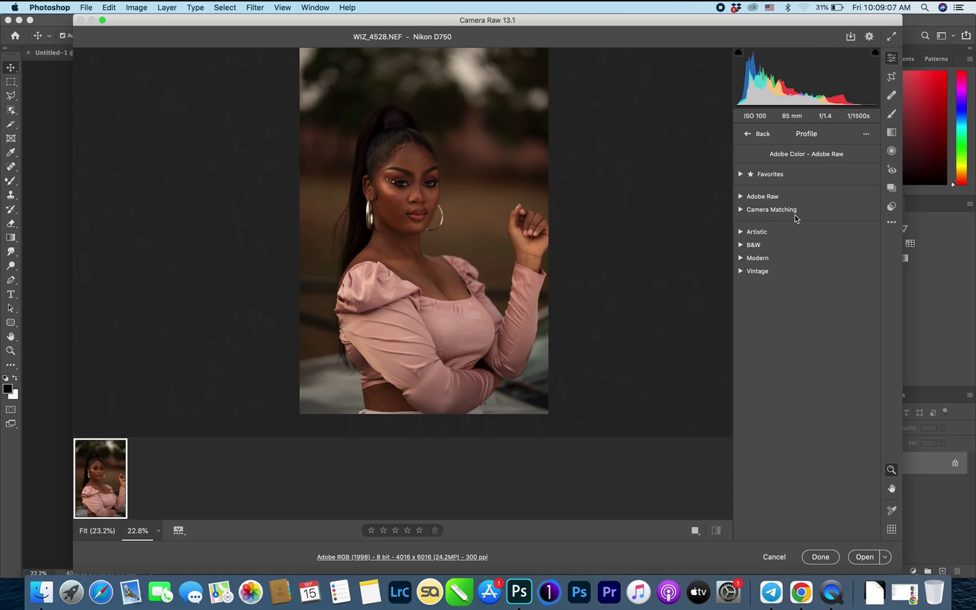
left_click(741, 210)
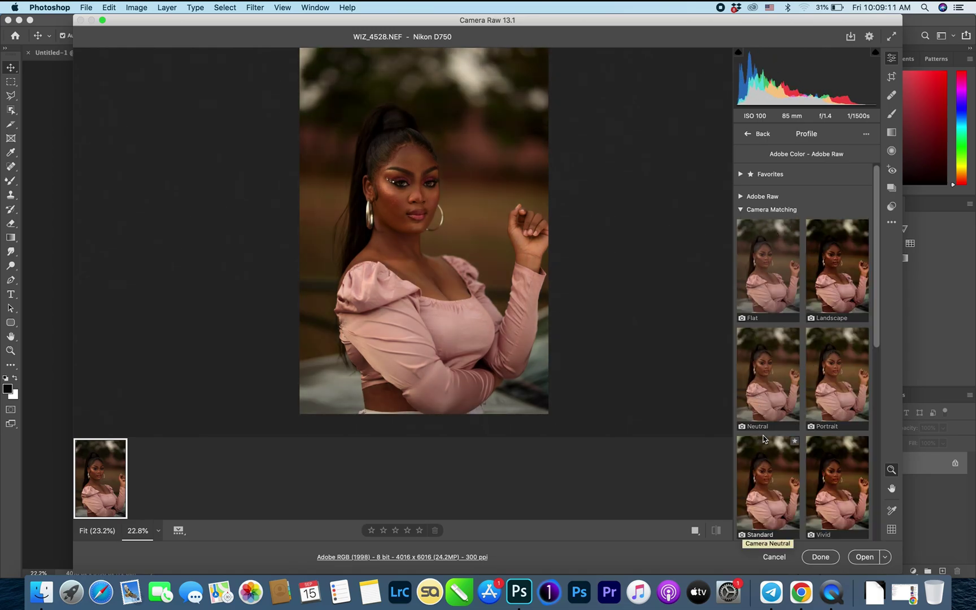
scroll(765, 437, "down", 1)
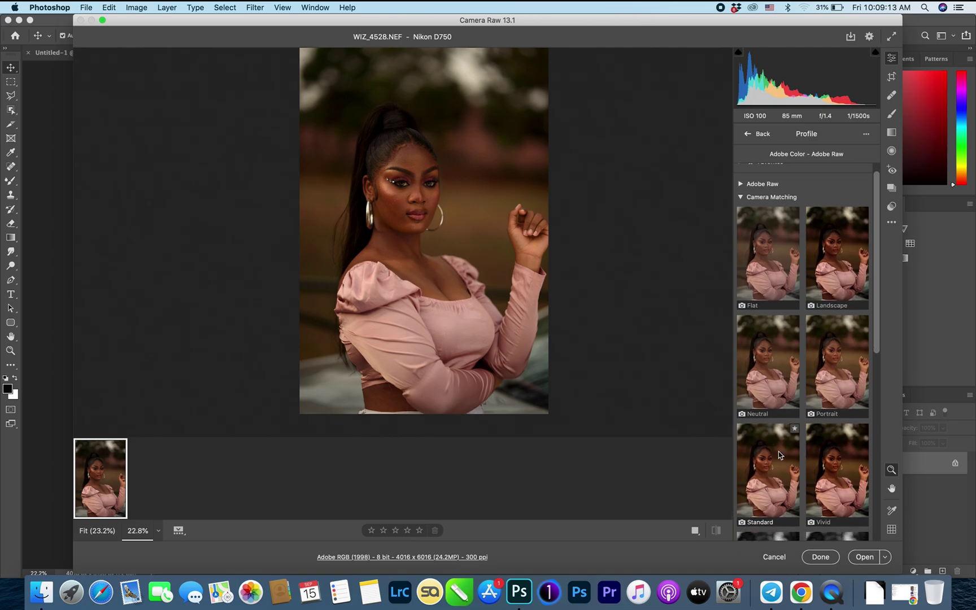
left_click(775, 459)
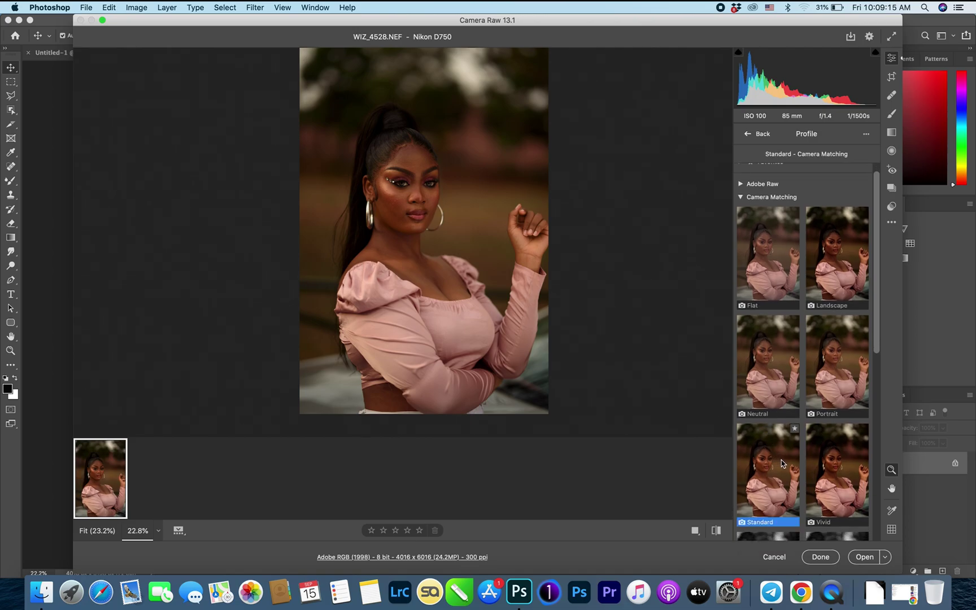
left_click(747, 135)
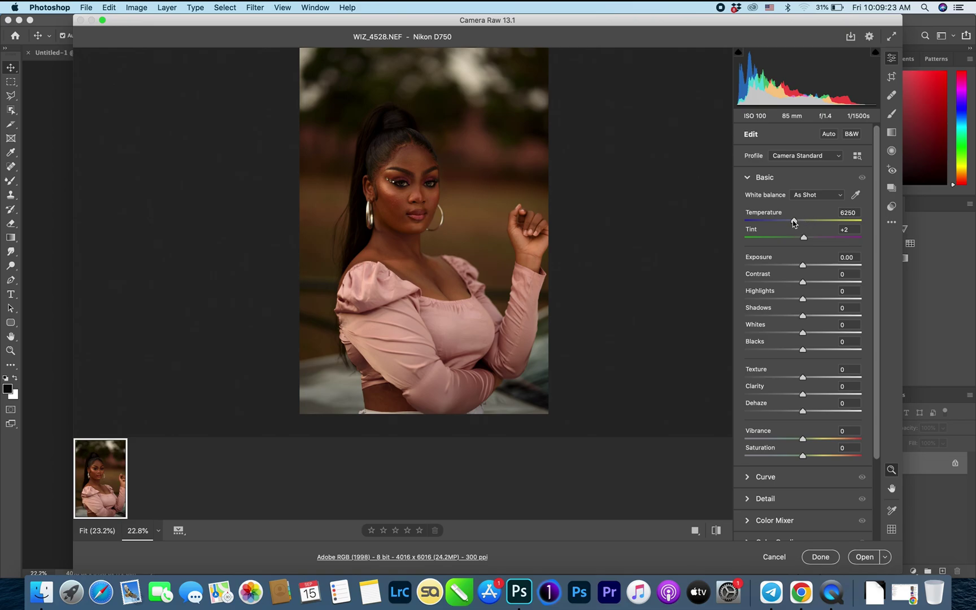
Cool the portrait's white balance by lowering the temperature to 4750
scroll(425, 165, "up", 5)
scroll(425, 165, "down", 3)
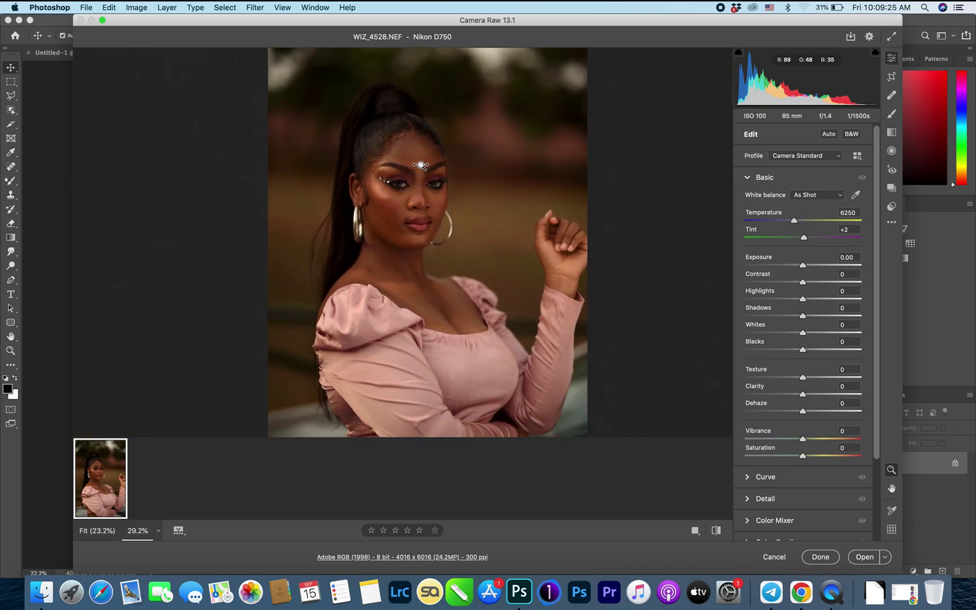
scroll(425, 165, "down", 2)
left_click_drag(793, 220, 773, 224)
left_click_drag(400, 173, 413, 155)
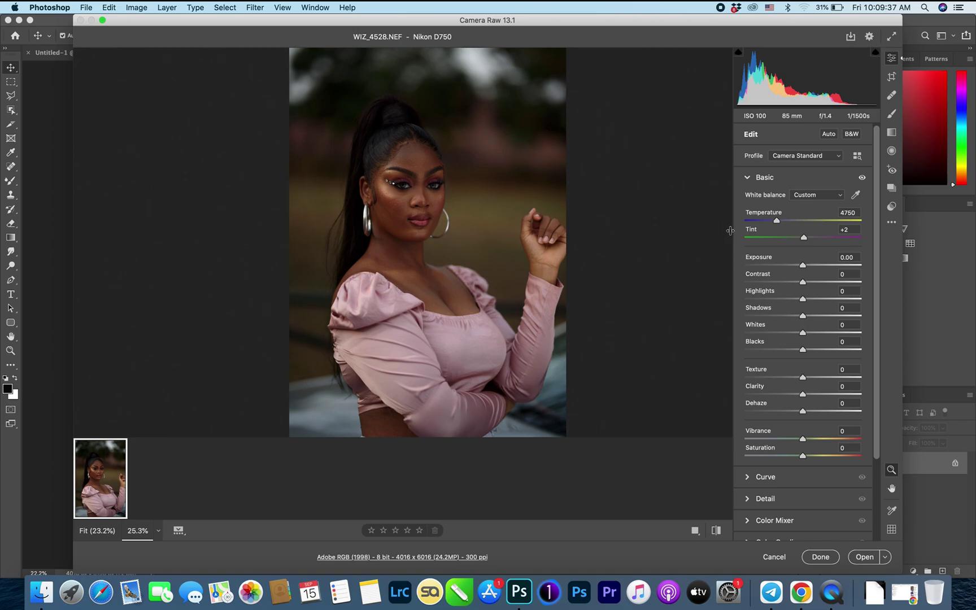
Raise the portrait's exposure to +0.55 and contrast to +5, and lower the highlights to -29
left_click_drag(805, 269, 812, 268)
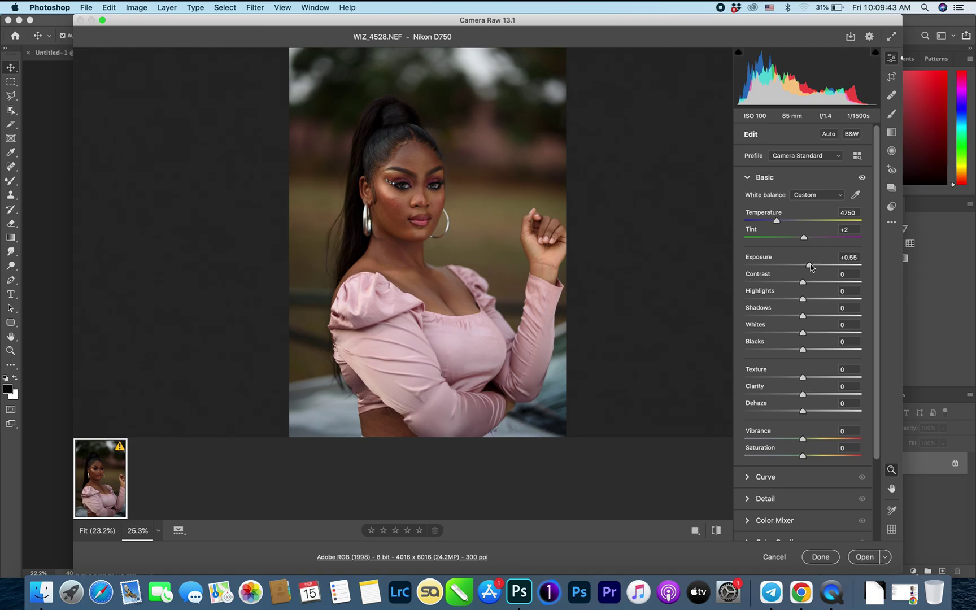
left_click_drag(452, 167, 373, 156)
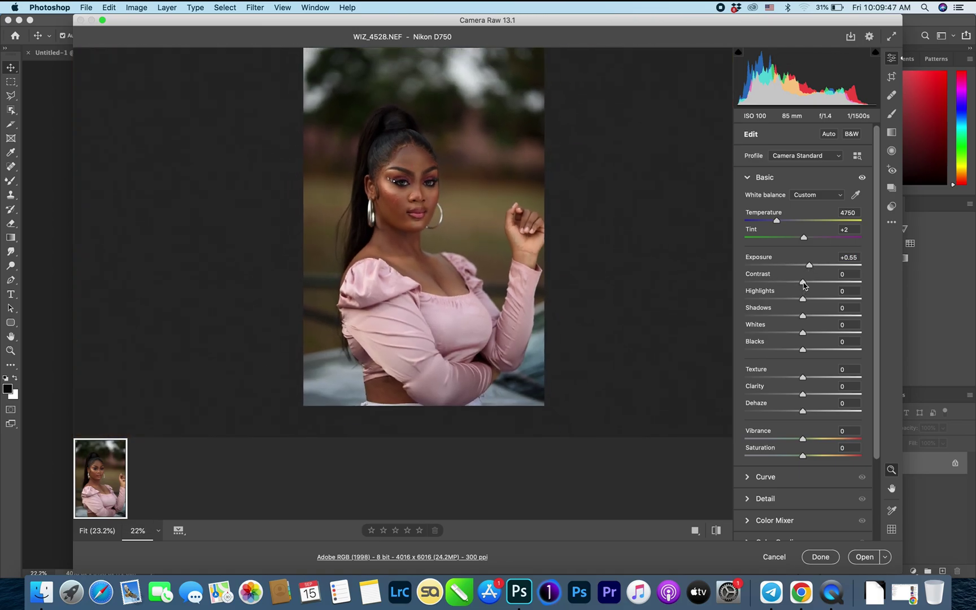
left_click_drag(802, 282, 789, 303)
left_click_drag(390, 303, 370, 191)
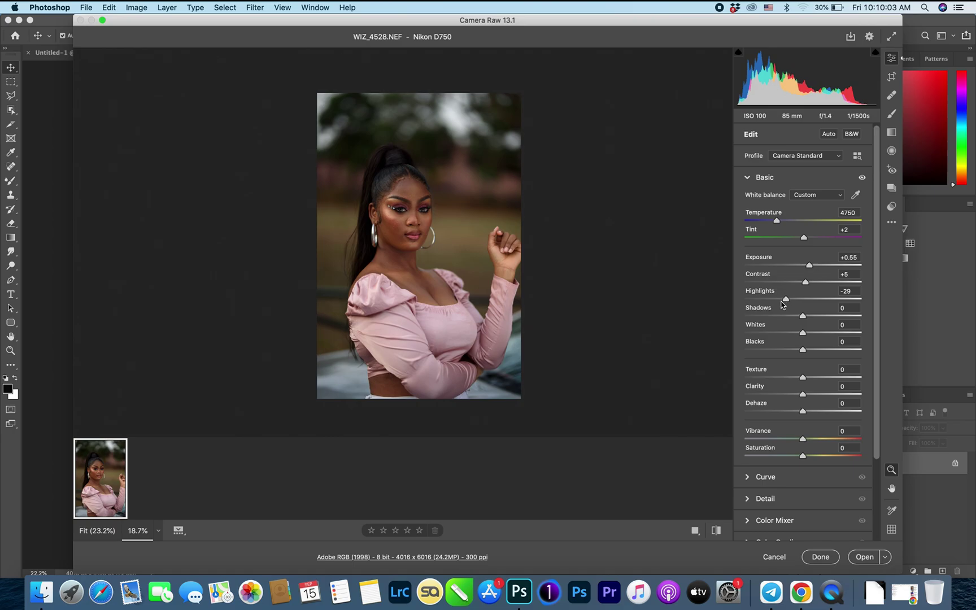
Set the portrait's shadows to +3, whites to -26 and blacks to -13
left_click_drag(805, 317, 806, 320)
key("Up")
left_click(786, 333)
left_click(793, 350)
left_click_drag(793, 350, 795, 350)
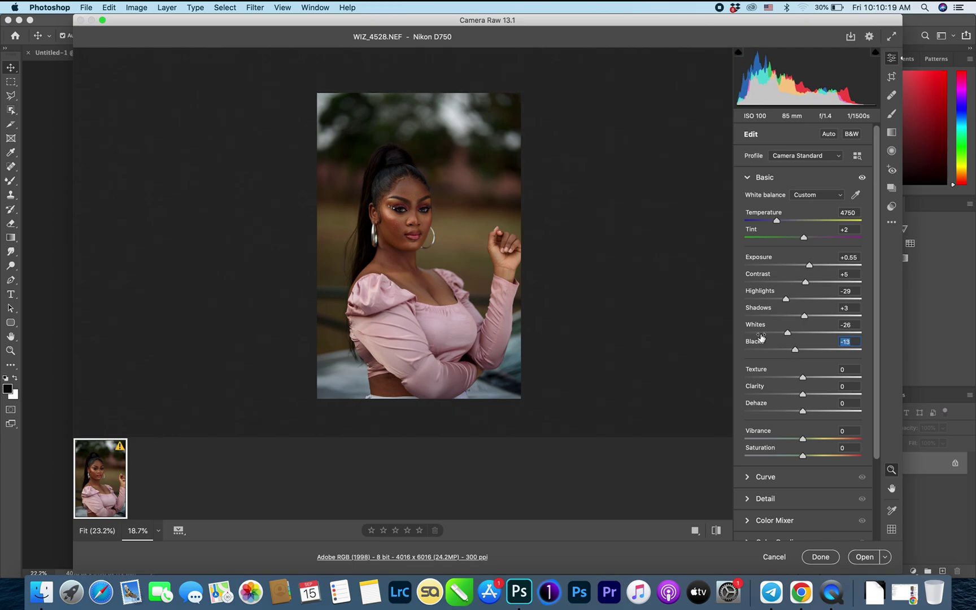
Check the portrait at different zoom levels and raise its exposure to +0.75
scroll(404, 193, "up", 5)
scroll(446, 209, "down", 5)
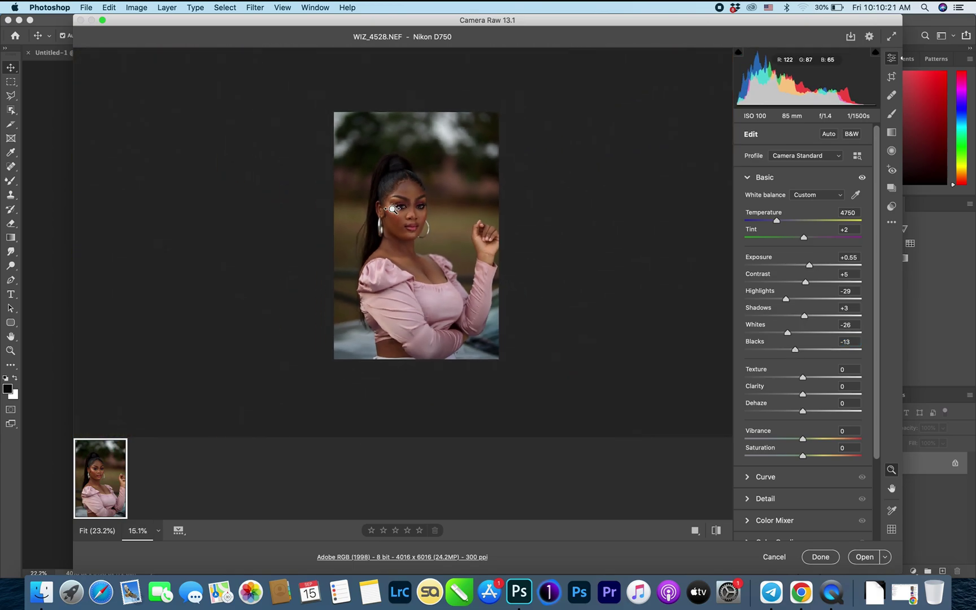
scroll(446, 209, "up", 1)
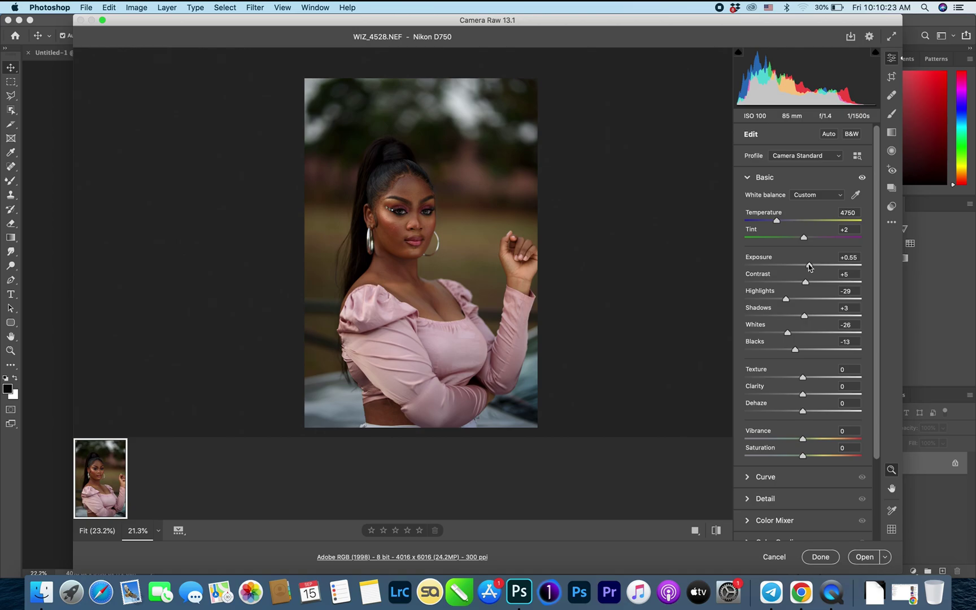
left_click_drag(810, 266, 812, 267)
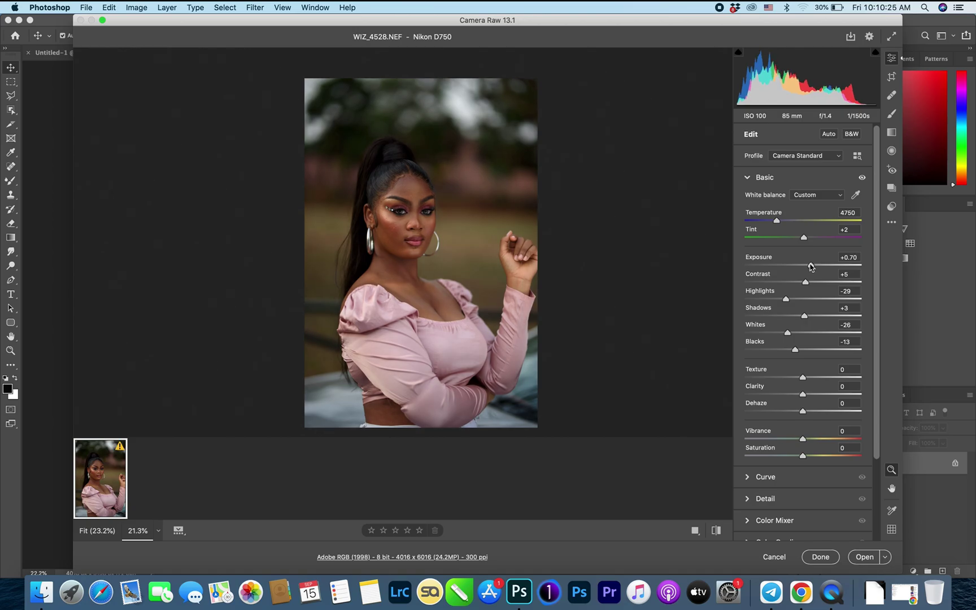
left_click_drag(812, 267, 813, 267)
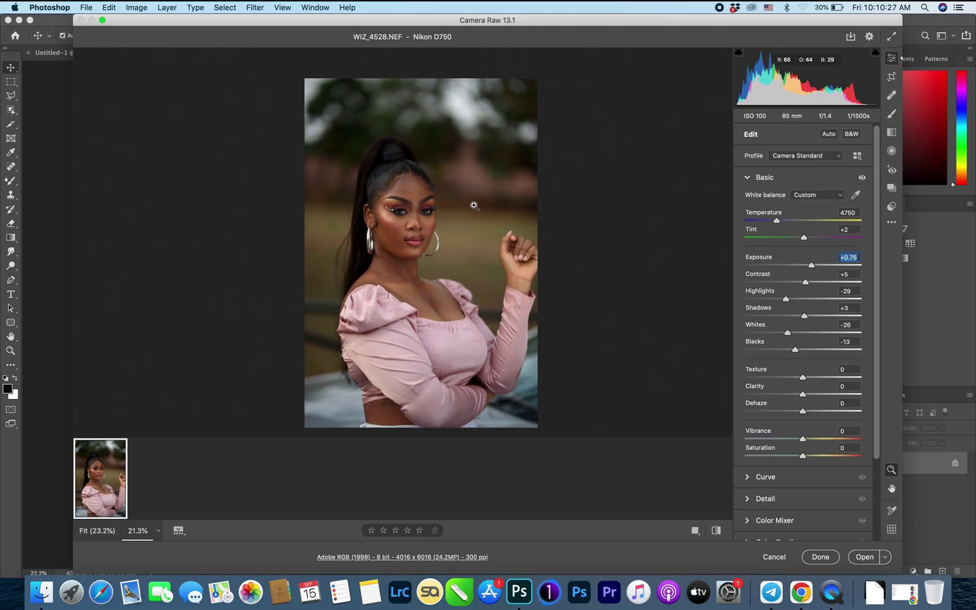
Set the portrait's Dehaze to +12 to deepen the tones
scroll(483, 203, "up", 5)
scroll(523, 200, "down", 5)
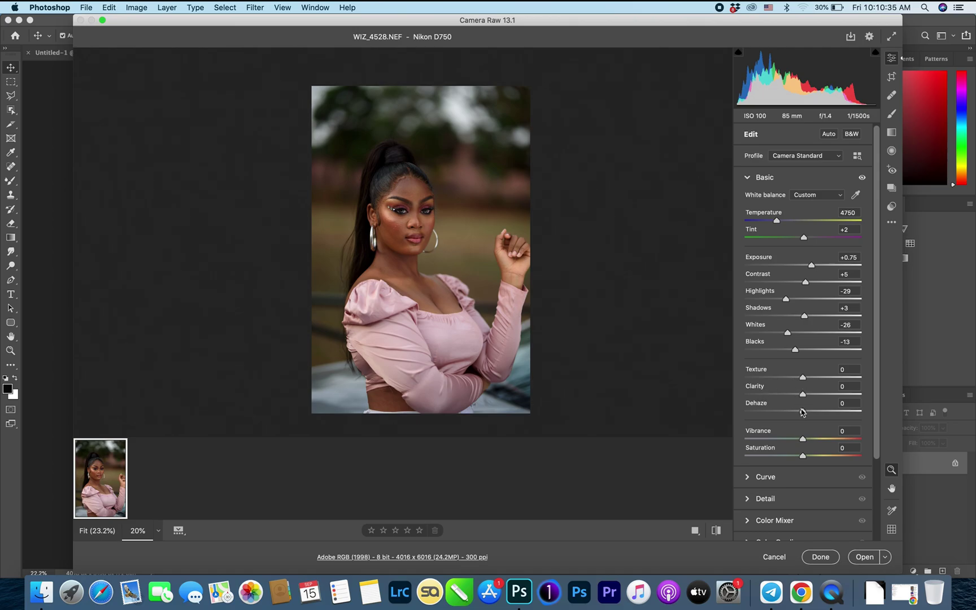
mouse_move(804, 414)
left_mouse_down()
mouse_move(825, 414)
mouse_move(783, 414)
mouse_move(812, 414)
left_mouse_up()
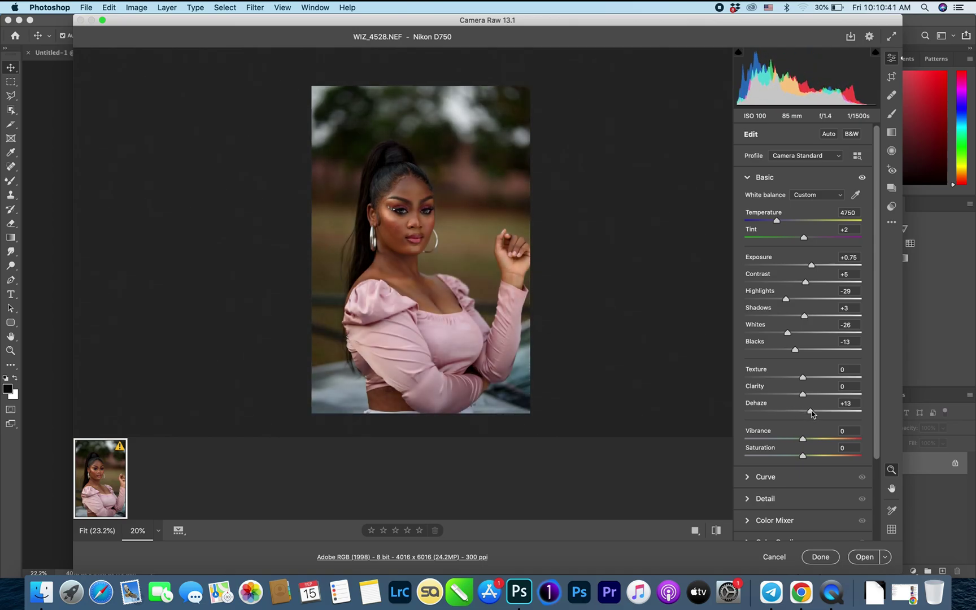
Examine the forehead, hairline and facial skin up close, and return to the whole portrait
left_click(396, 206)
scroll(495, 204, "down", 3)
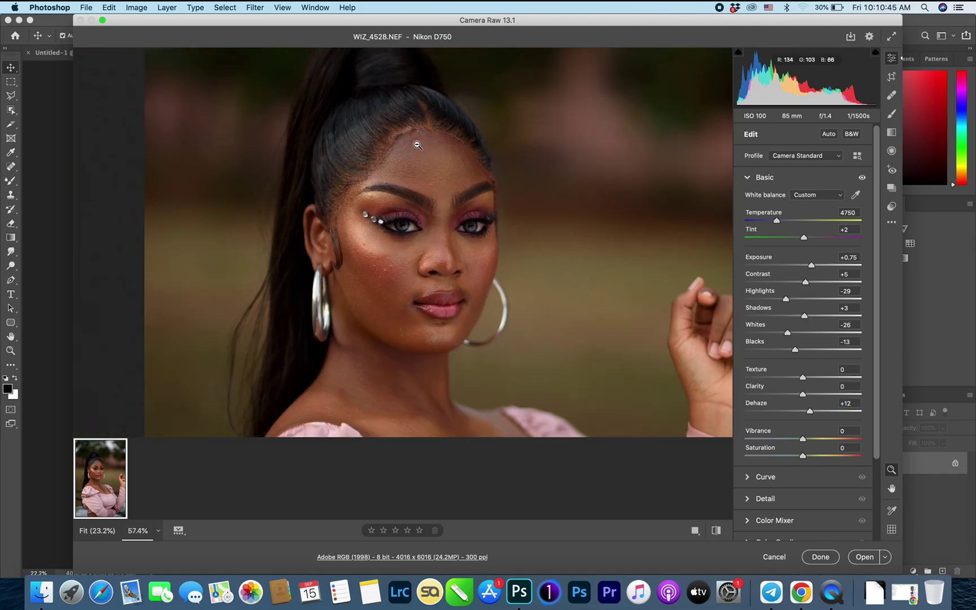
scroll(464, 120, "up", 8)
scroll(474, 125, "down", 6)
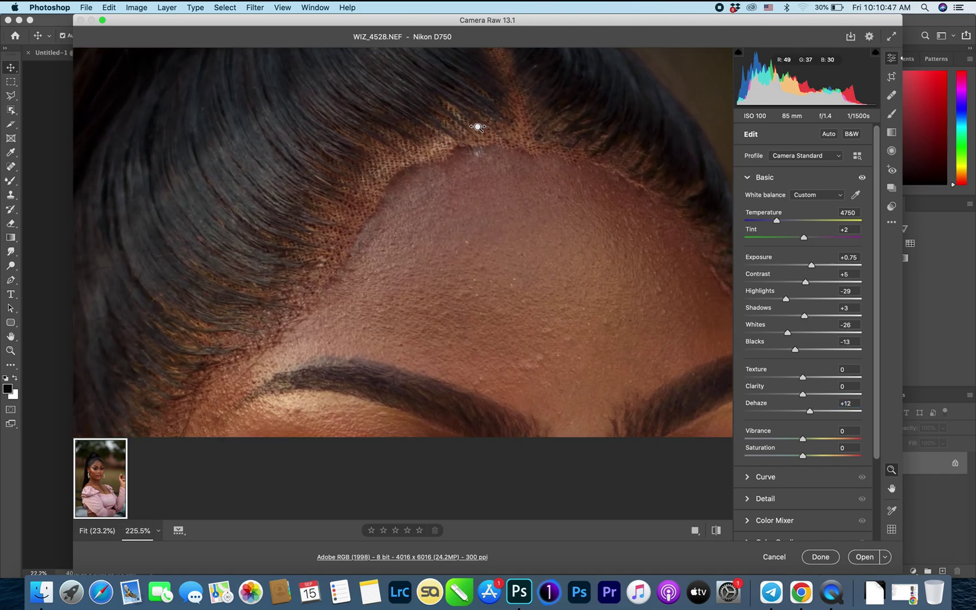
scroll(417, 143, "down", 3)
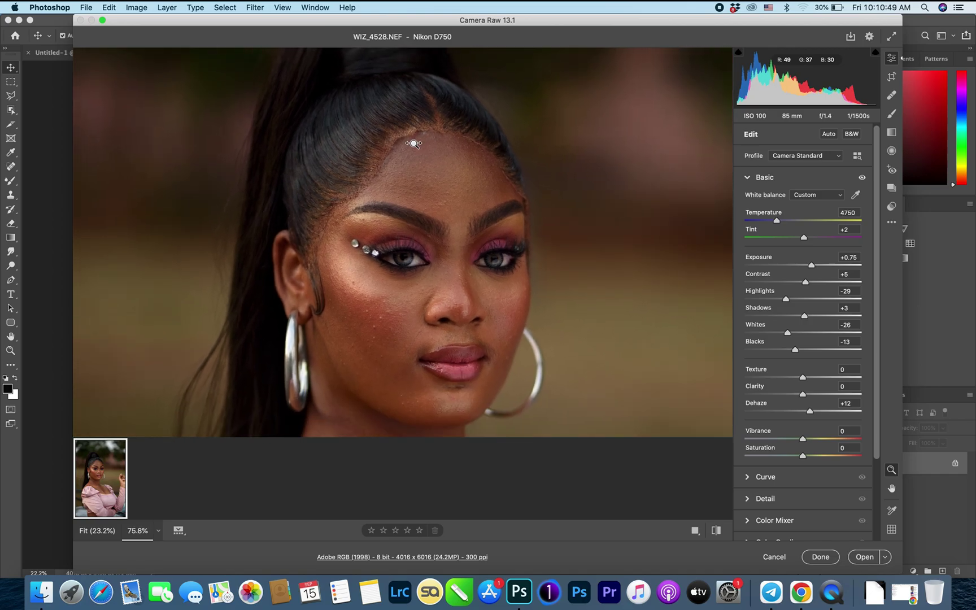
scroll(407, 145, "down", 8)
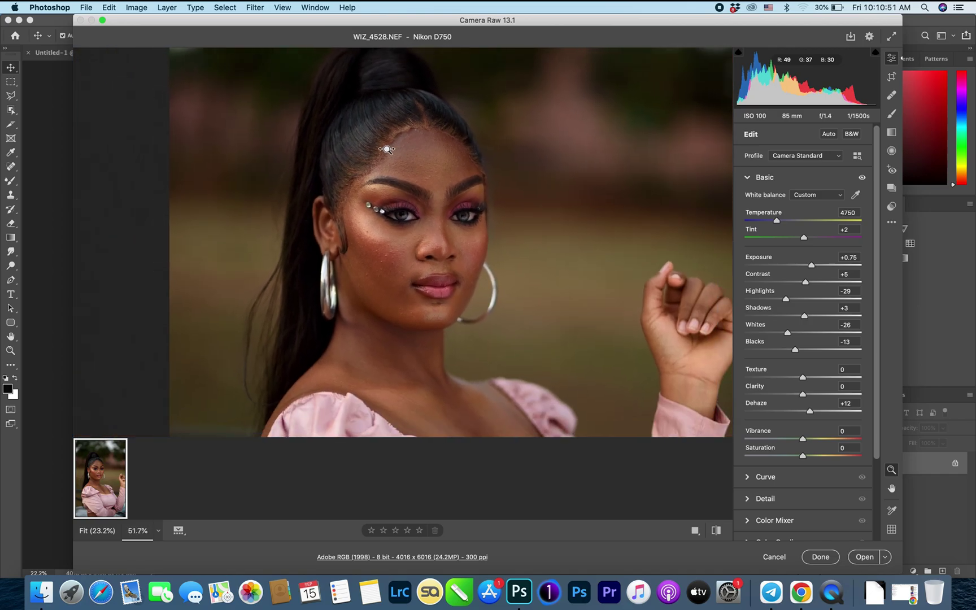
scroll(354, 155, "up", 8)
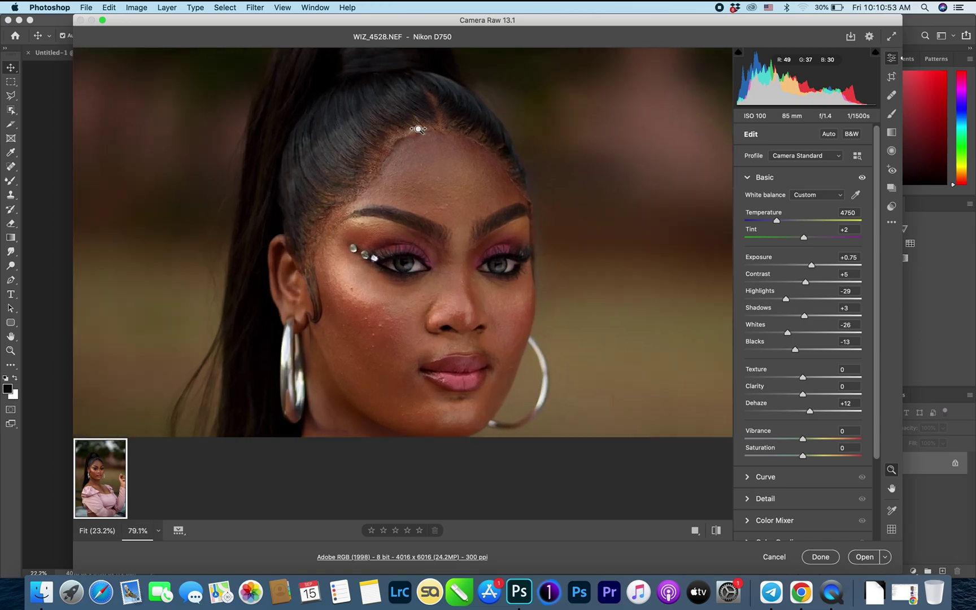
scroll(356, 148, "down", 8)
scroll(356, 146, "down", 2)
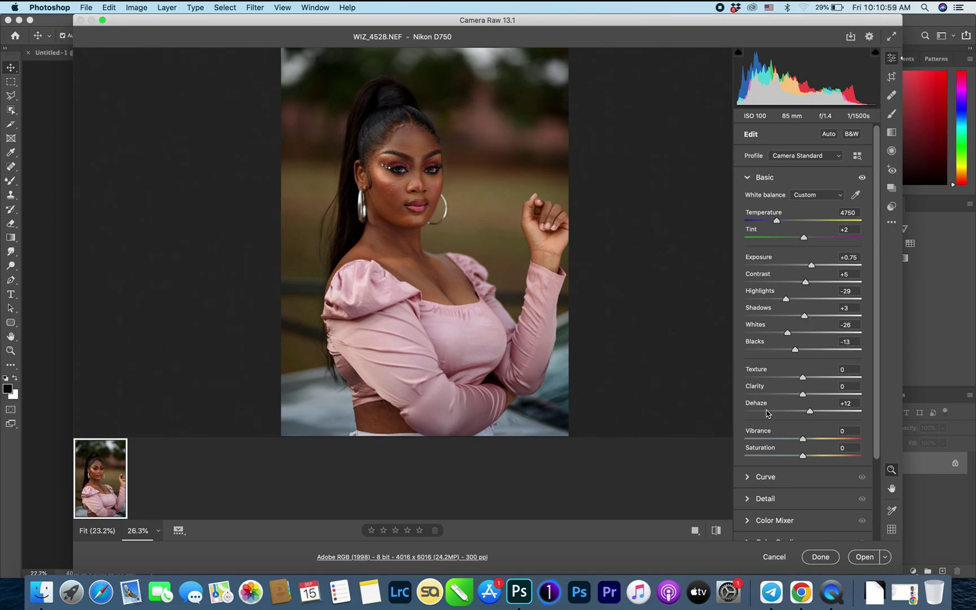
Reduce the portrait's vibrance to -3 and saturation to -4
left_click_drag(806, 444, 801, 459)
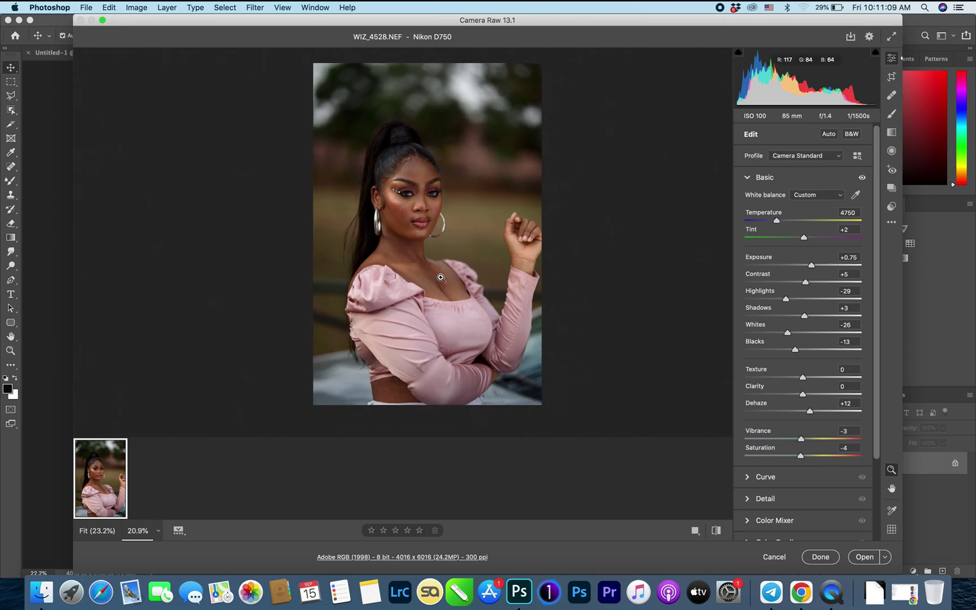
left_click_drag(409, 156, 396, 186)
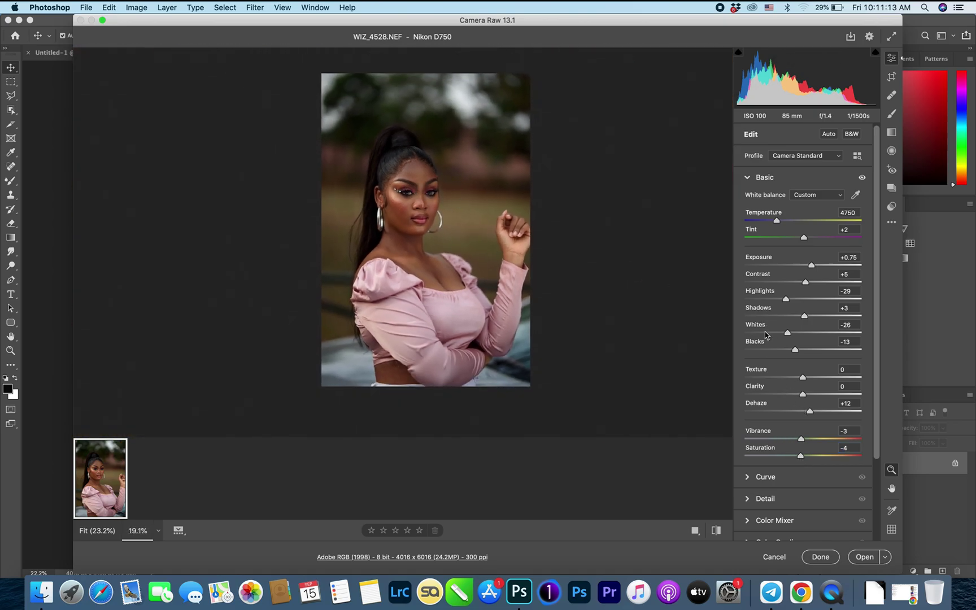
In the Color Mixer's HSL adjustments, set the hue of the reds to +2, oranges to -1 and yellows to -34
scroll(802, 339, "down", 2)
scroll(805, 347, "down", 2)
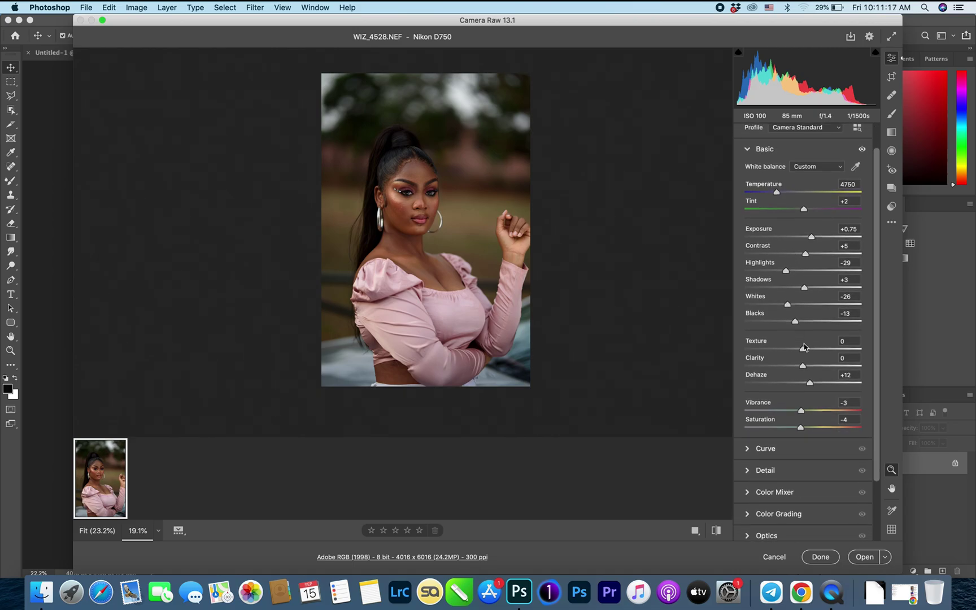
scroll(805, 346, "down", 2)
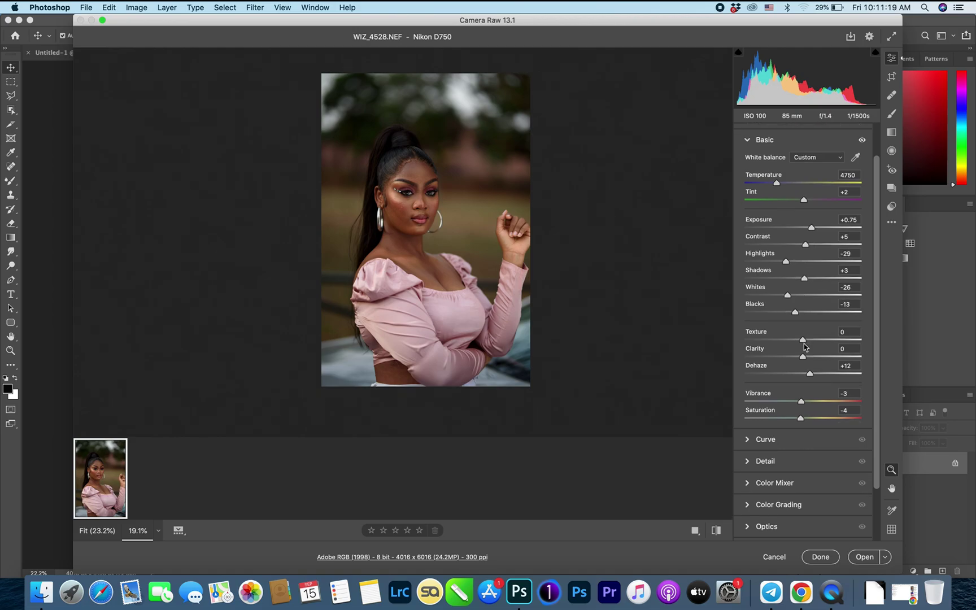
scroll(804, 347, "down", 1)
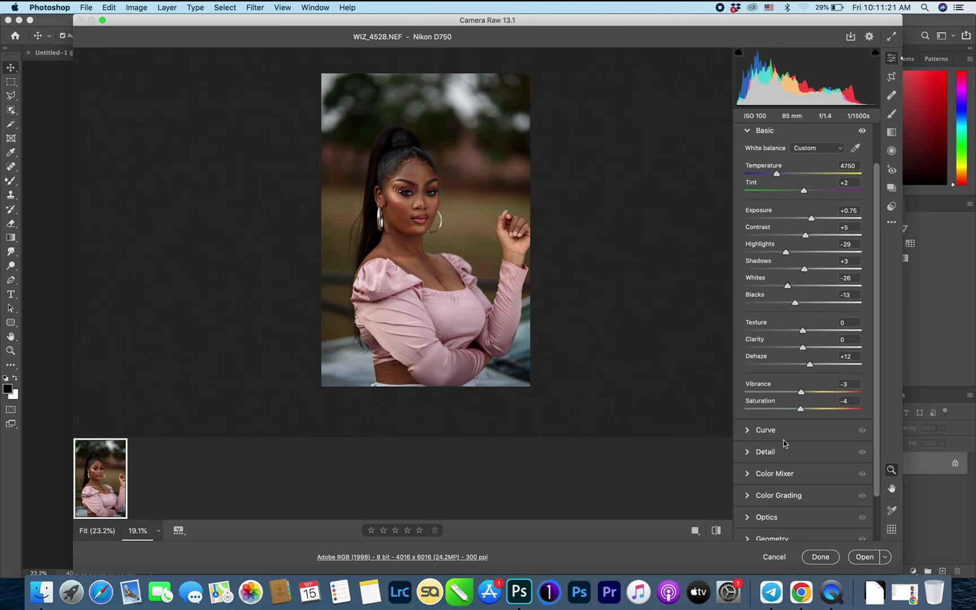
left_click(749, 476)
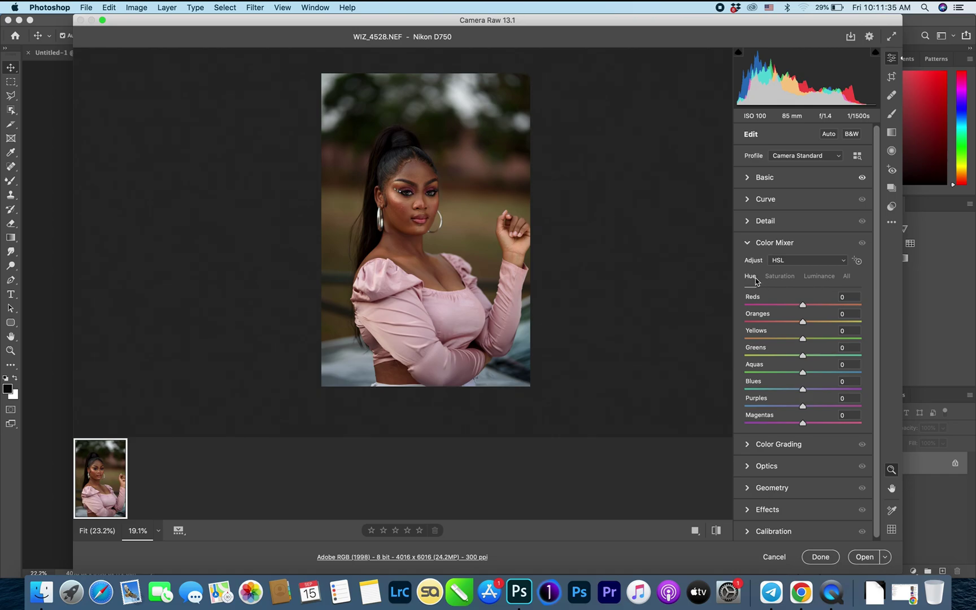
scroll(407, 193, "up", 3)
scroll(406, 194, "down", 3)
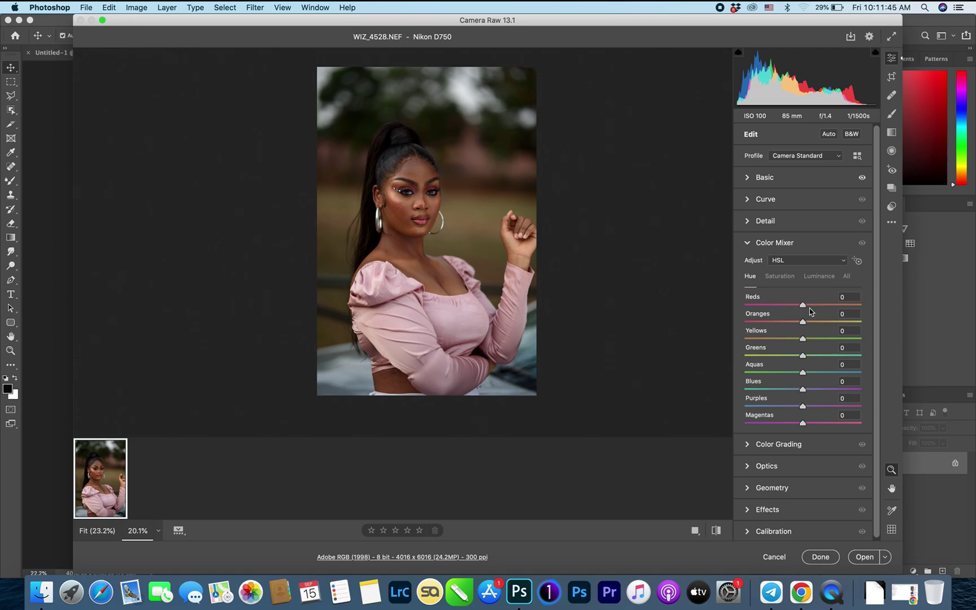
mouse_move(803, 306)
left_mouse_down()
mouse_move(820, 321)
mouse_move(793, 322)
left_mouse_up()
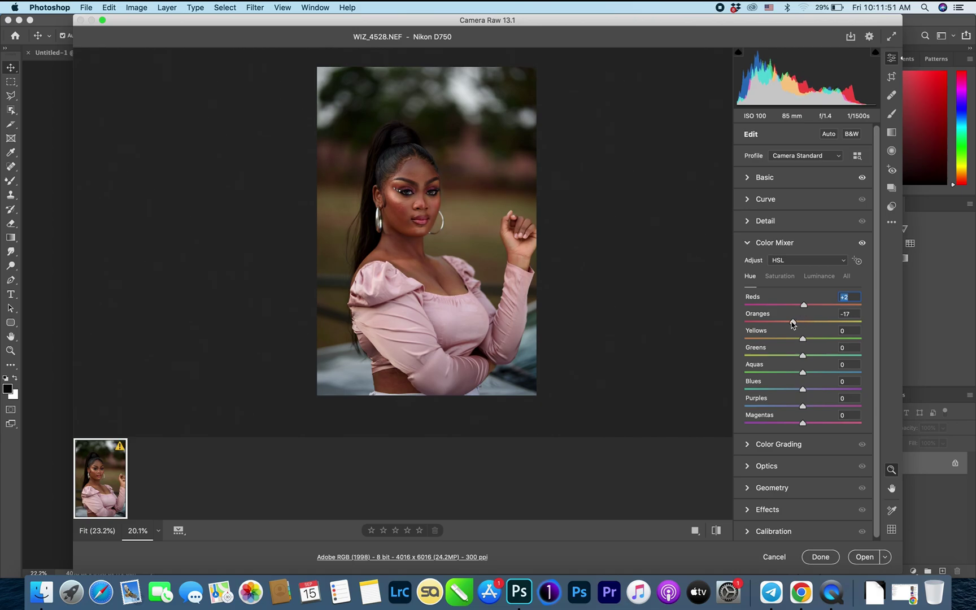
double_click(793, 322)
left_click_drag(804, 325, 785, 340)
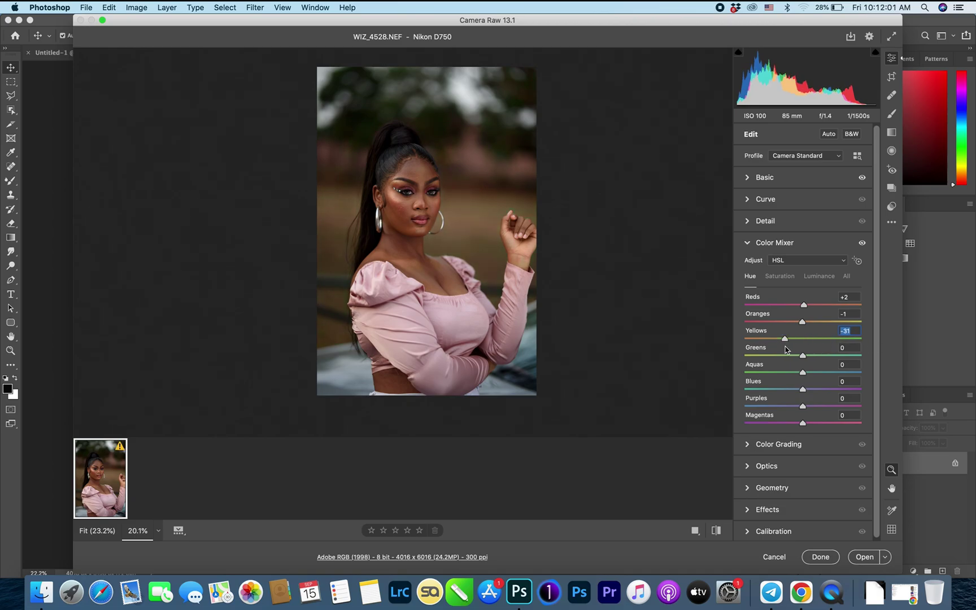
left_click_drag(785, 346, 780, 343)
Shift the greens' hue to -33, check the background up close, and fit the whole portrait in view
mouse_move(803, 355)
left_mouse_down()
mouse_move(779, 358)
mouse_move(786, 360)
left_mouse_up()
left_click_drag(393, 100, 427, 98)
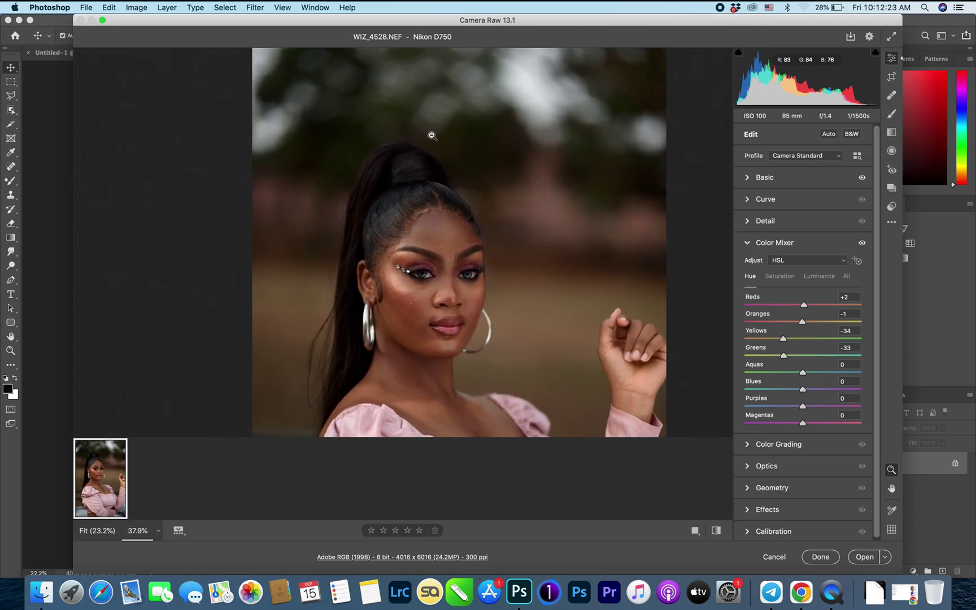
right_click(446, 224)
left_click(471, 230)
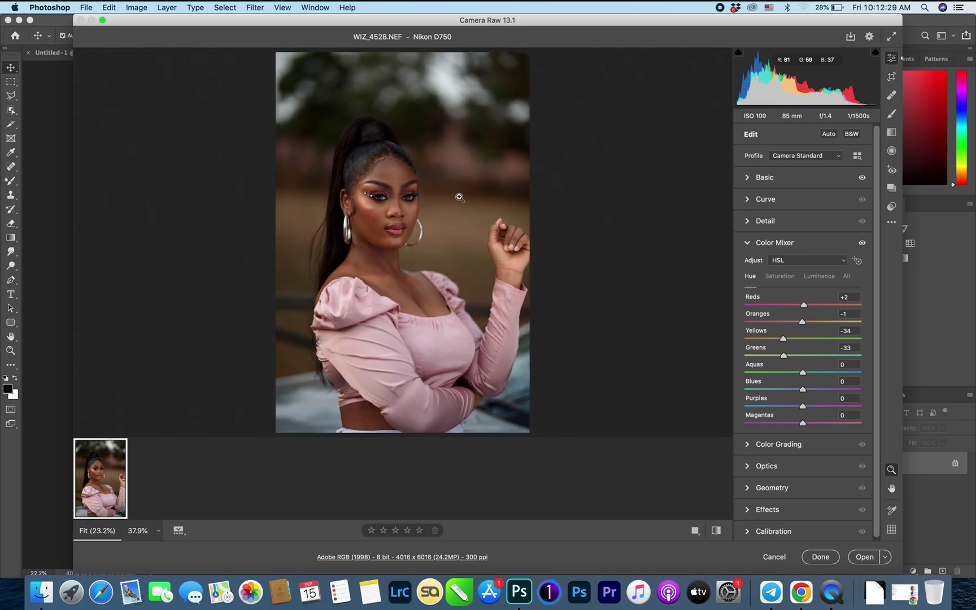
Set the hue of the blues to -14, purples to +1 and magentas to +4, and check the result up close
left_click_drag(788, 390, 826, 428)
double_click(785, 407)
left_click_drag(804, 427, 796, 390)
double_click(807, 424)
left_click_drag(384, 195, 534, 254)
right_click(599, 246)
left_click(618, 250)
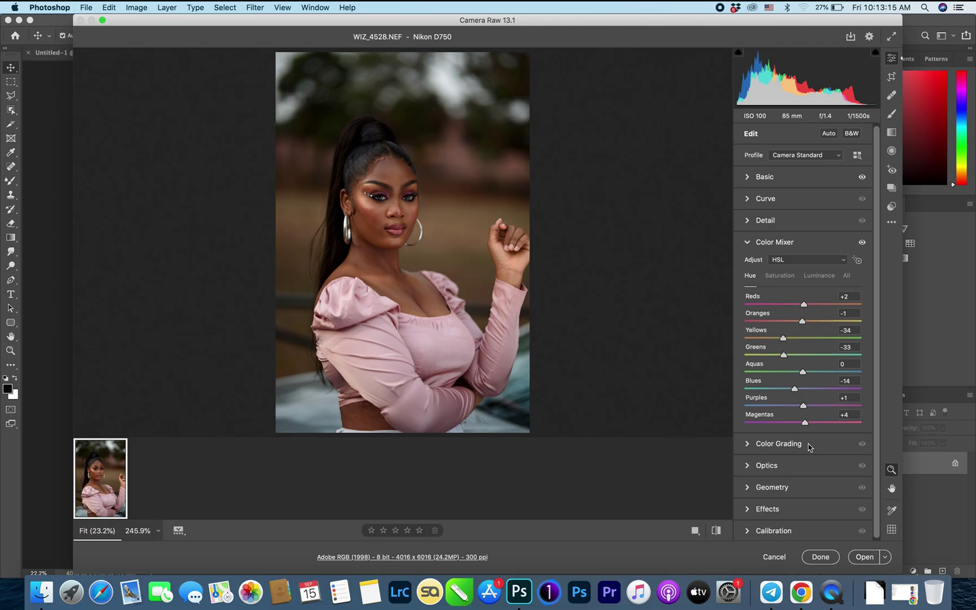
Lower the yellows' saturation to -45 in the Color Mixer
left_click(780, 276)
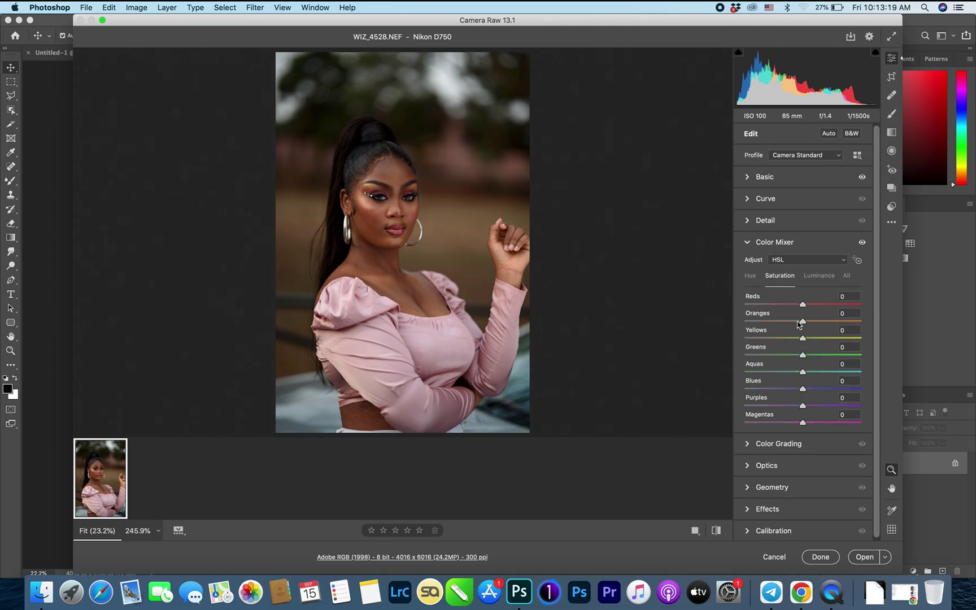
left_click(782, 338)
mouse_move(781, 339)
left_mouse_down()
mouse_move(801, 343)
mouse_move(778, 343)
left_mouse_up()
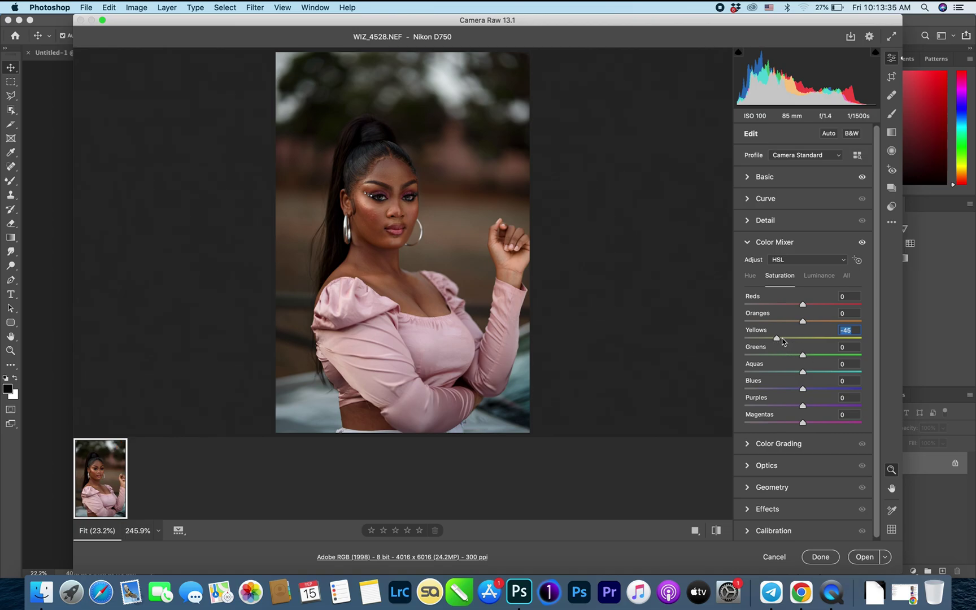
Check the skin around the eyes up close and set the oranges' saturation to +1
left_click(417, 204)
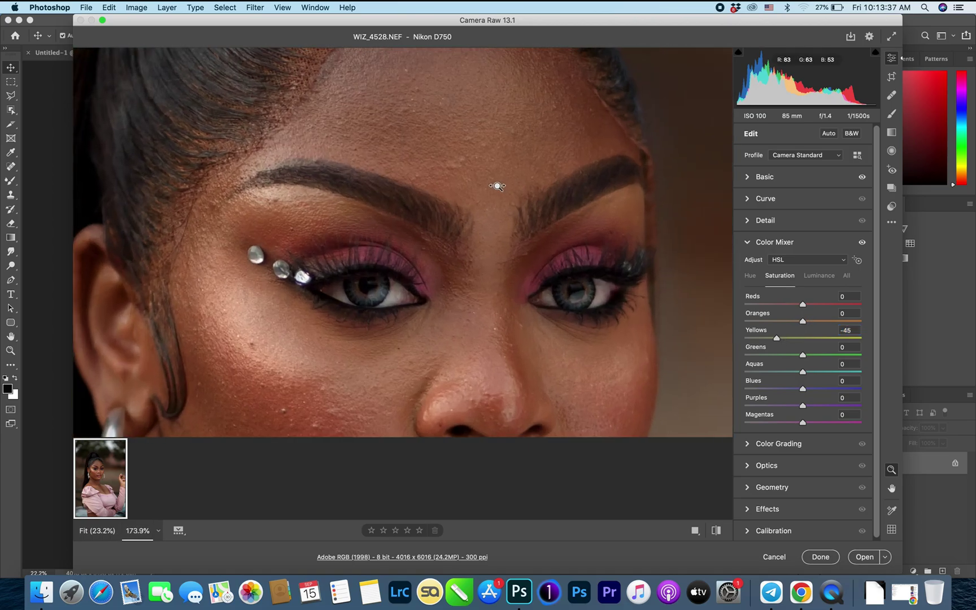
left_click(381, 188, "alt")
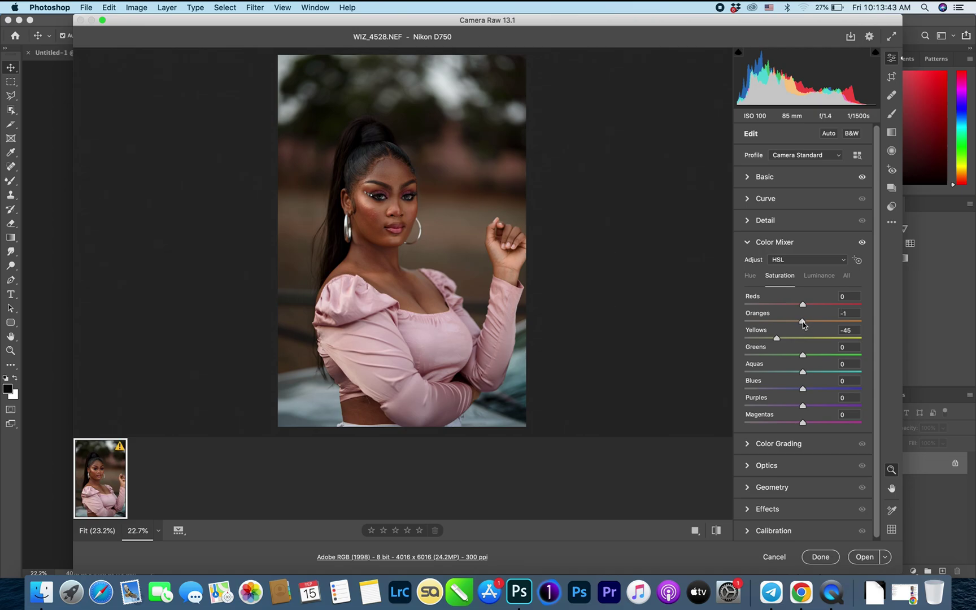
left_click(803, 322)
left_click_drag(804, 323, 805, 323)
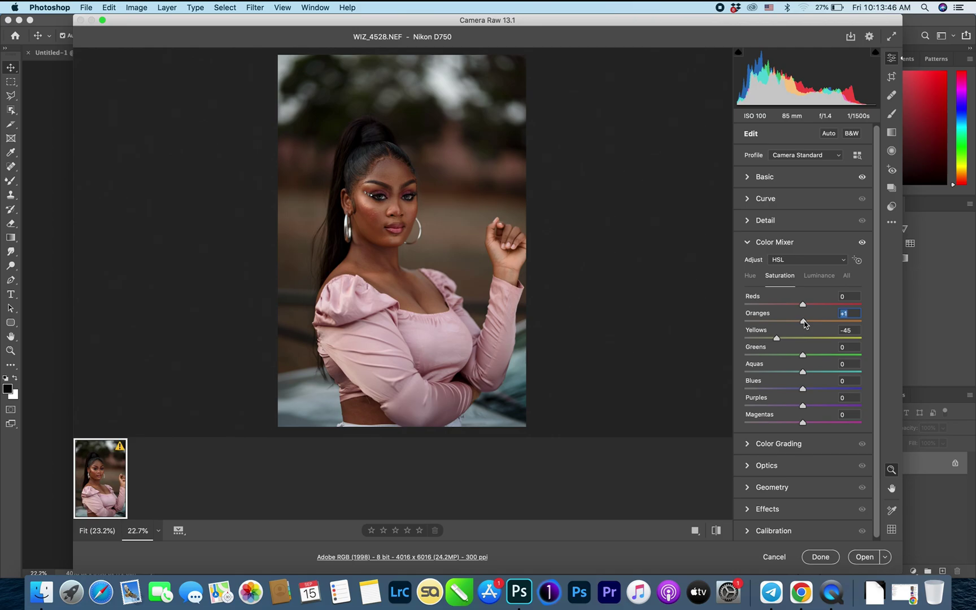
Lower the saturation of the greens to -23 and the blues to -5, and check the portrait
left_click(789, 356)
left_click(794, 390)
left_click_drag(794, 393, 802, 391)
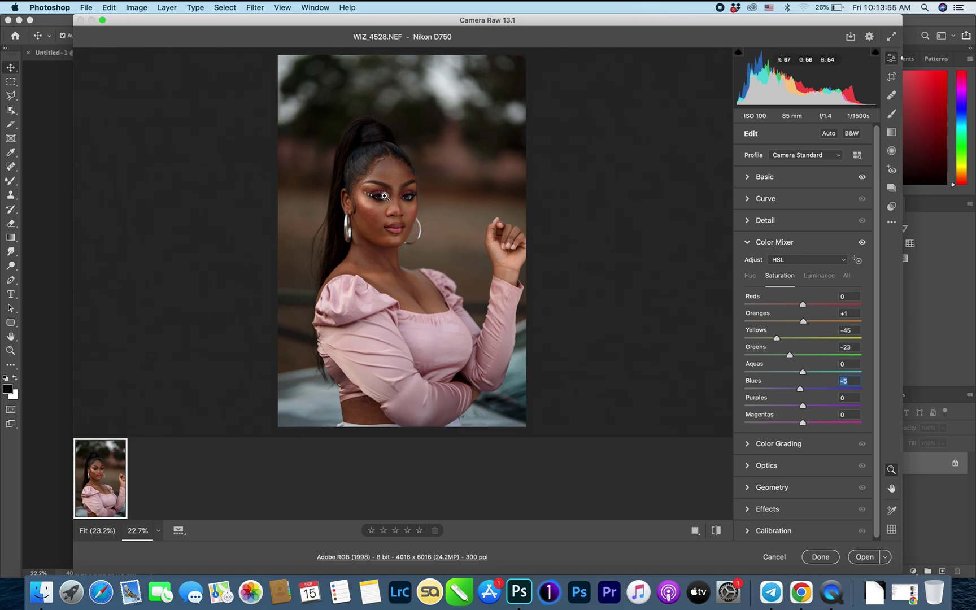
scroll(381, 195, "up", 5)
scroll(382, 195, "down", 6)
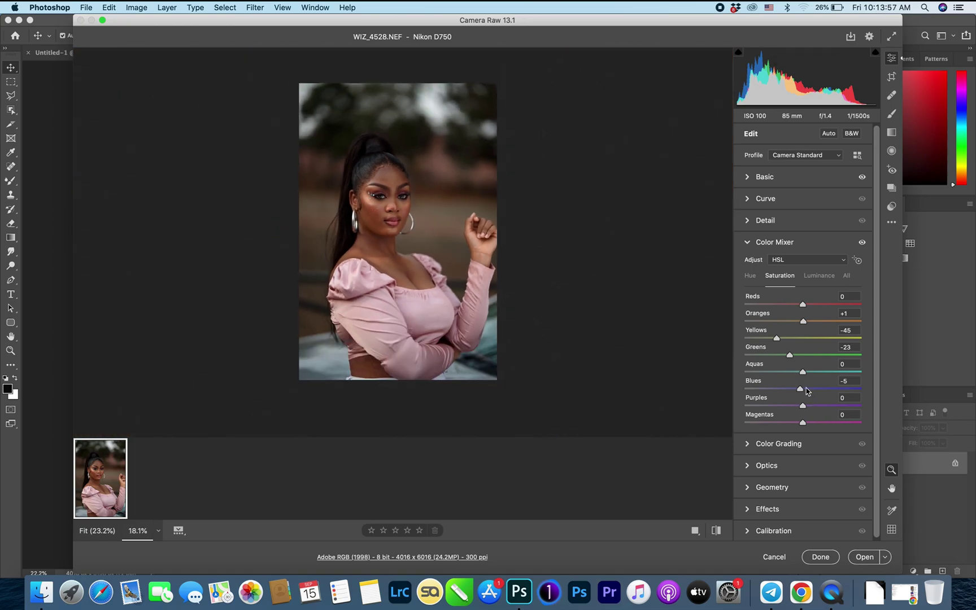
Reset the blues' saturation to 0 in the Color Mixer
left_click_drag(801, 389, 798, 390)
left_click(804, 373)
double_click(799, 390)
Try a saturation of +1 for the magentas, check the face up close, and reset the value to 0
left_click_drag(803, 423, 805, 422)
scroll(369, 199, "up", 5)
scroll(368, 199, "down", 5)
scroll(368, 198, "up", 5)
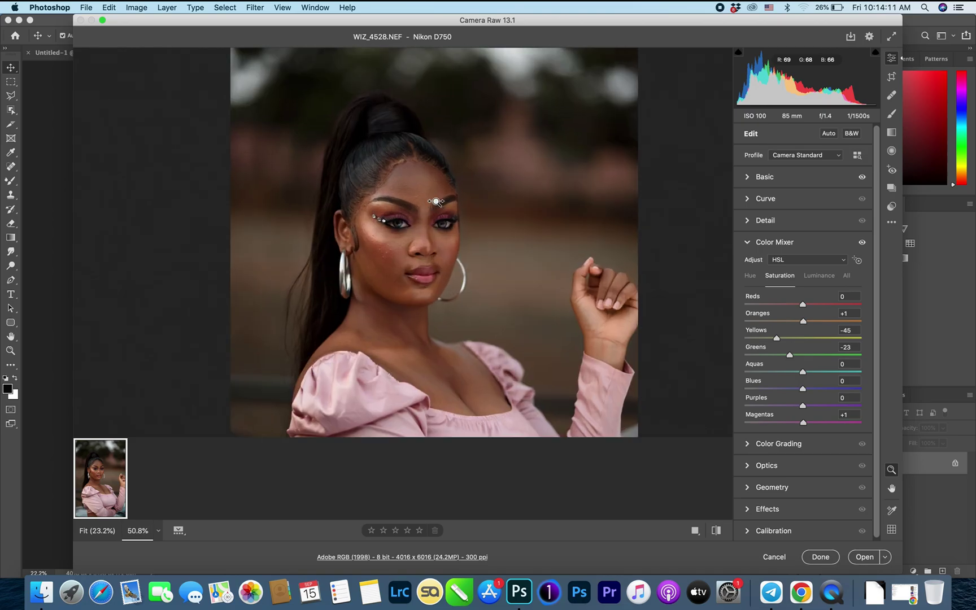
scroll(460, 204, "down", 5)
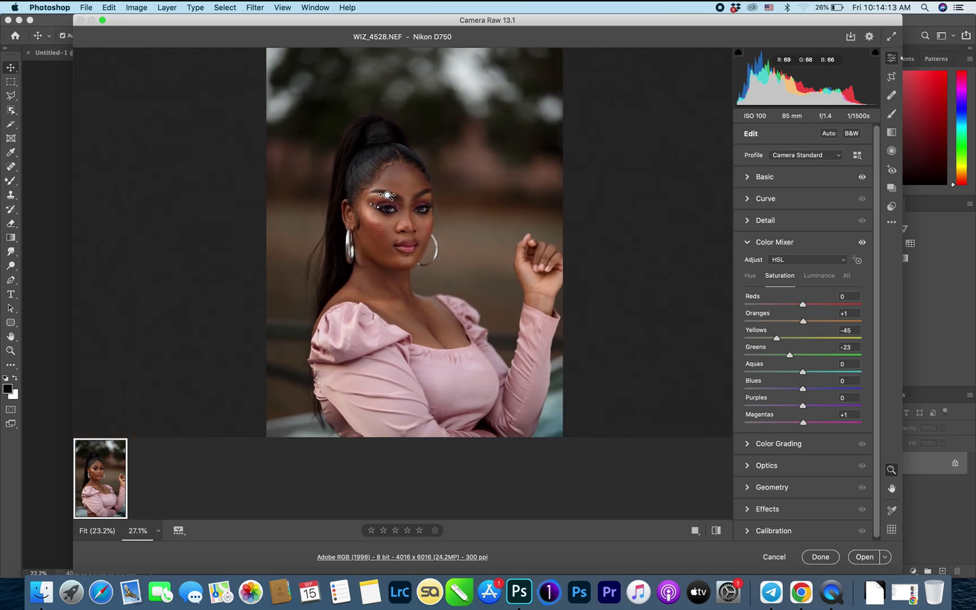
double_click(803, 423)
Test a luminance of -37 for the yellows, reset it, and lower it only slightly instead
left_click(819, 277)
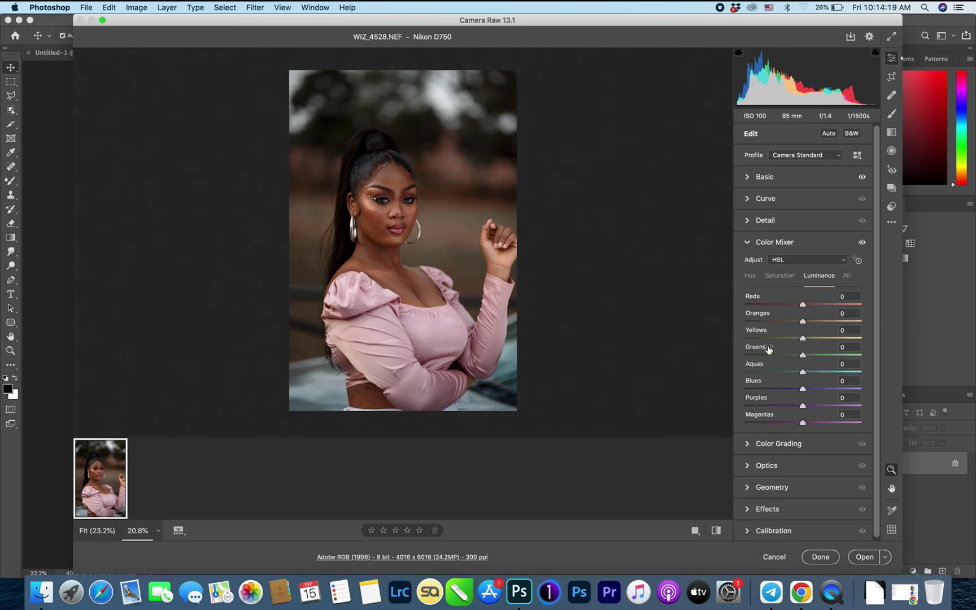
left_click_drag(776, 339, 782, 339)
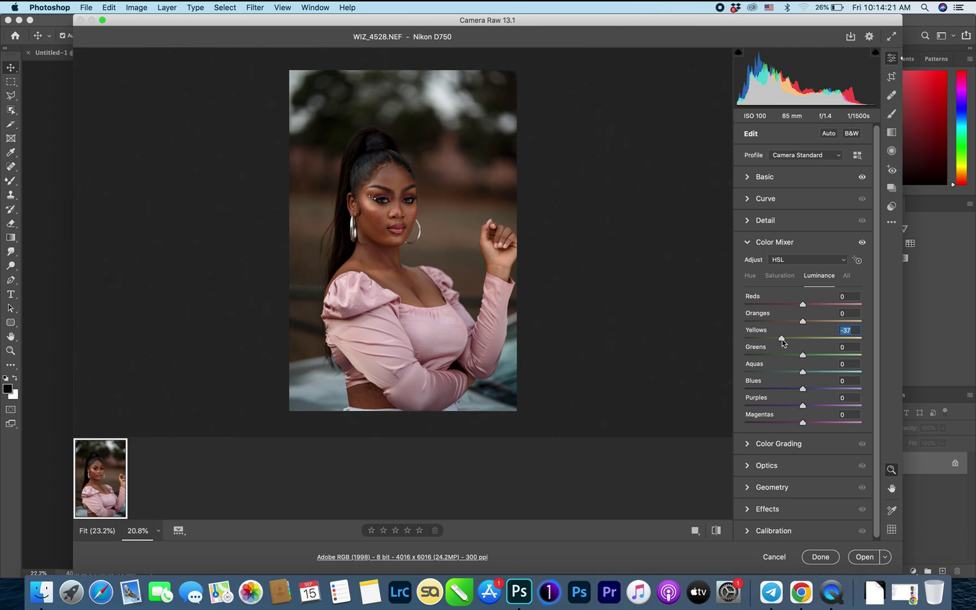
double_click(782, 339)
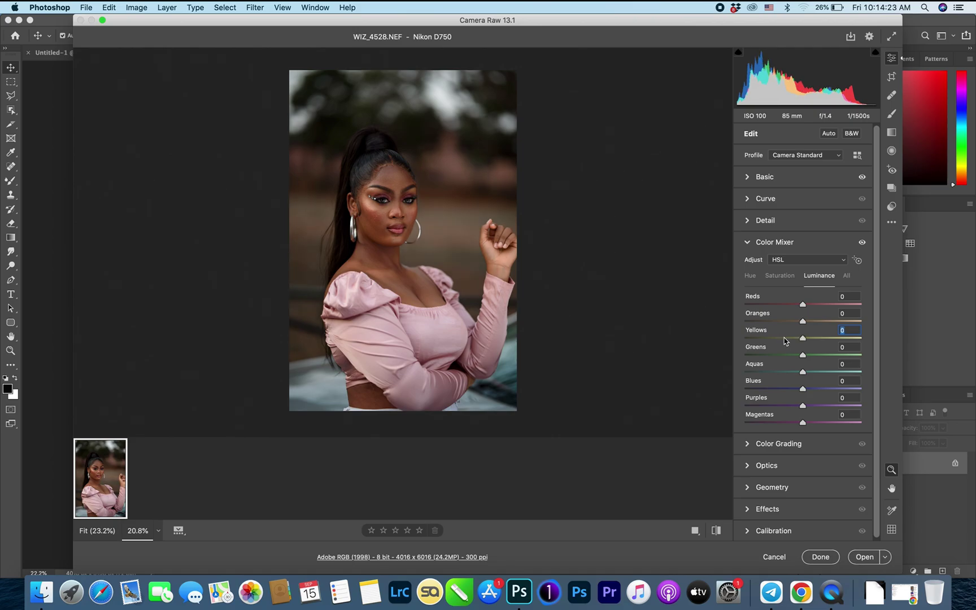
left_click_drag(803, 339, 801, 340)
Look over the Color Mixer hues and Color Grading, and open the Calibration settings
left_click(750, 276)
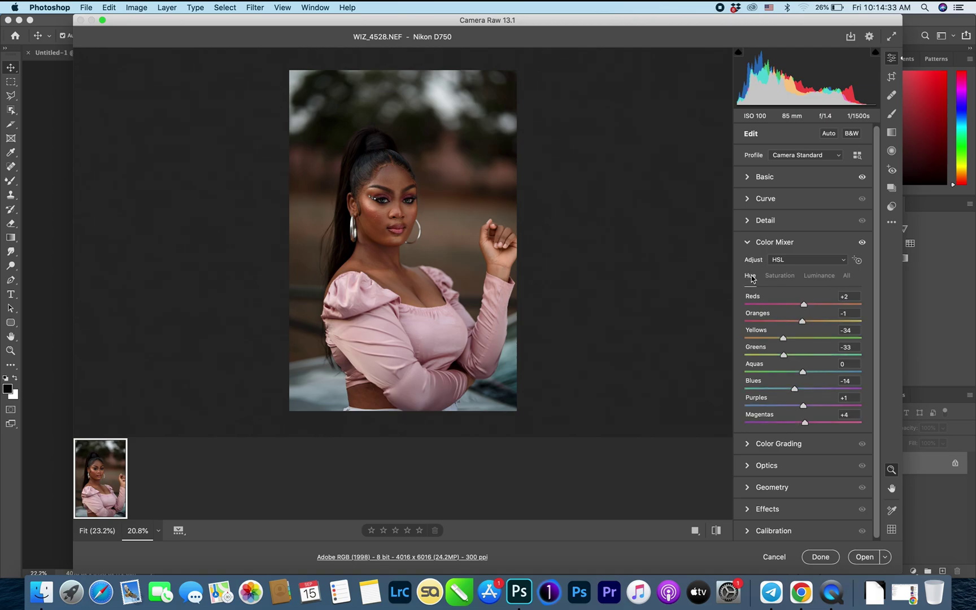
scroll(807, 347, "down", 1)
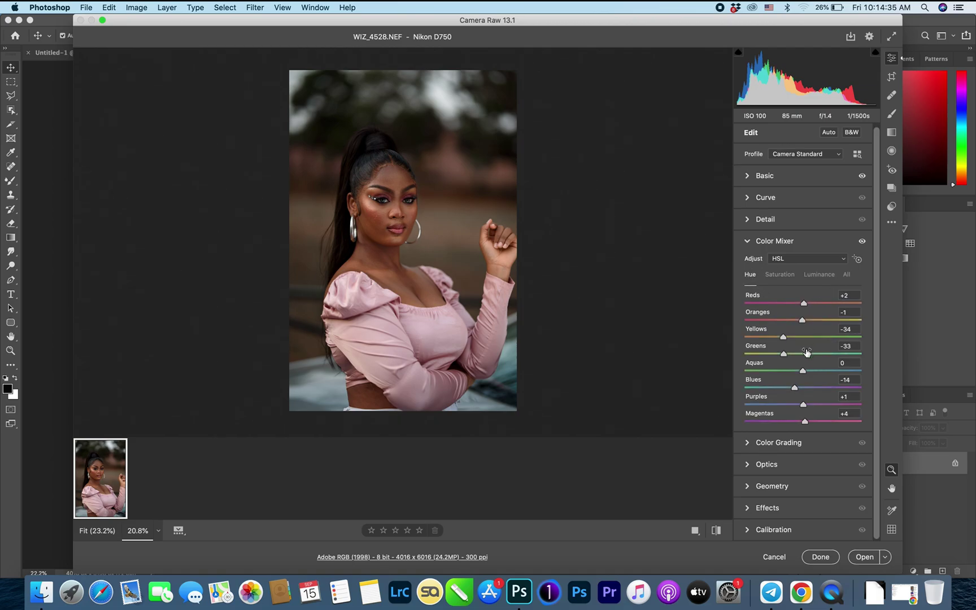
left_click(752, 444)
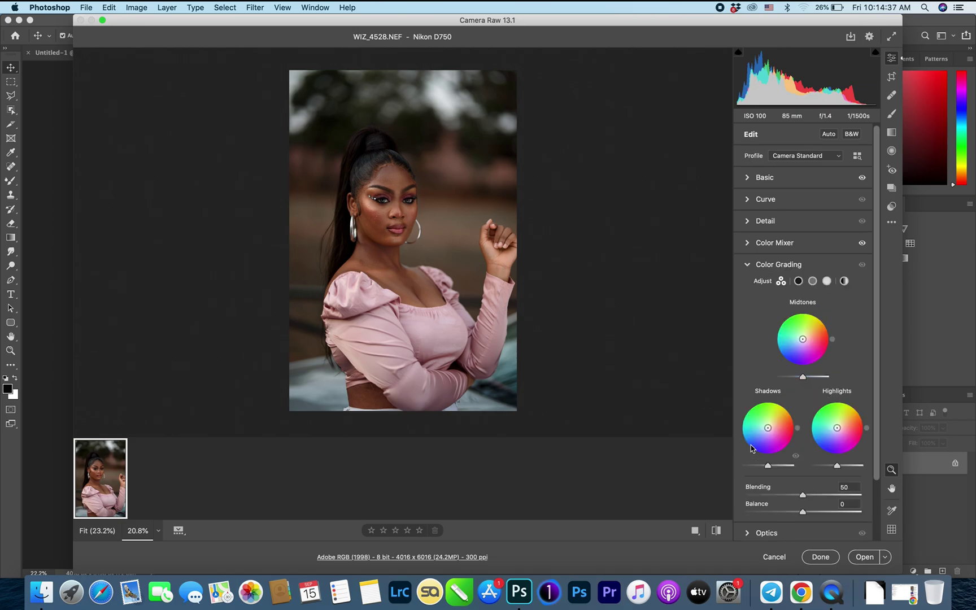
left_click(748, 265)
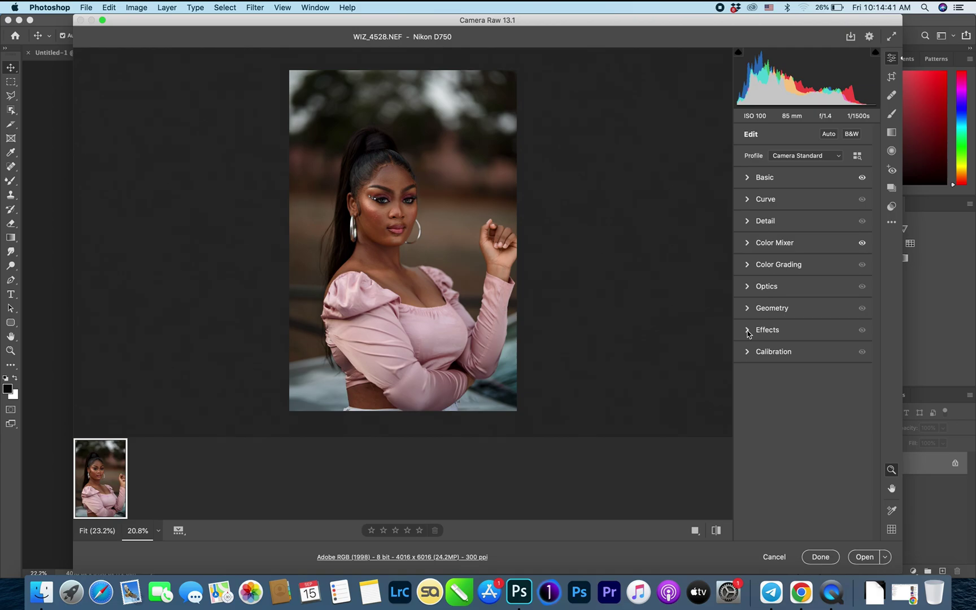
left_click(748, 353)
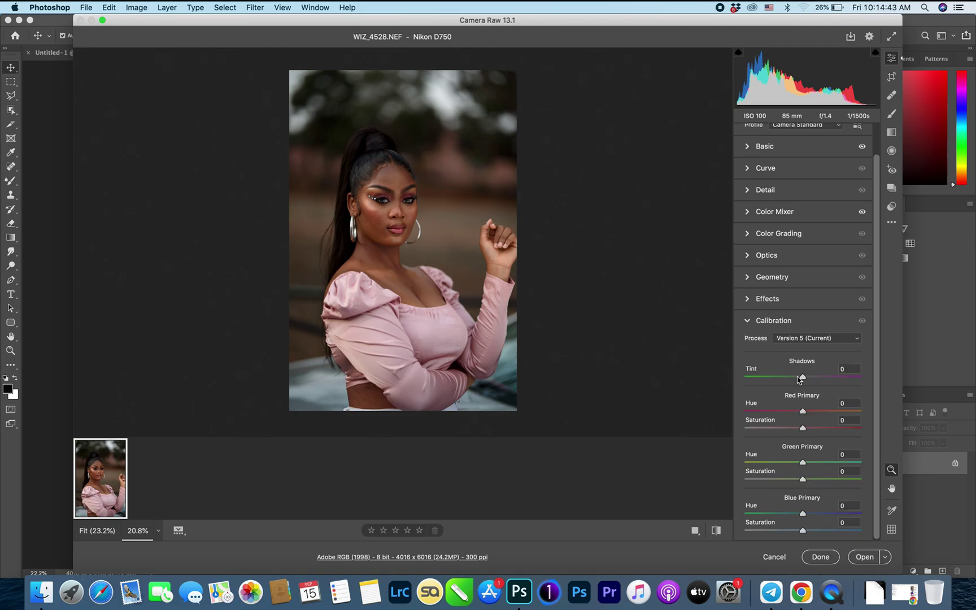
left_click_drag(399, 182, 393, 217)
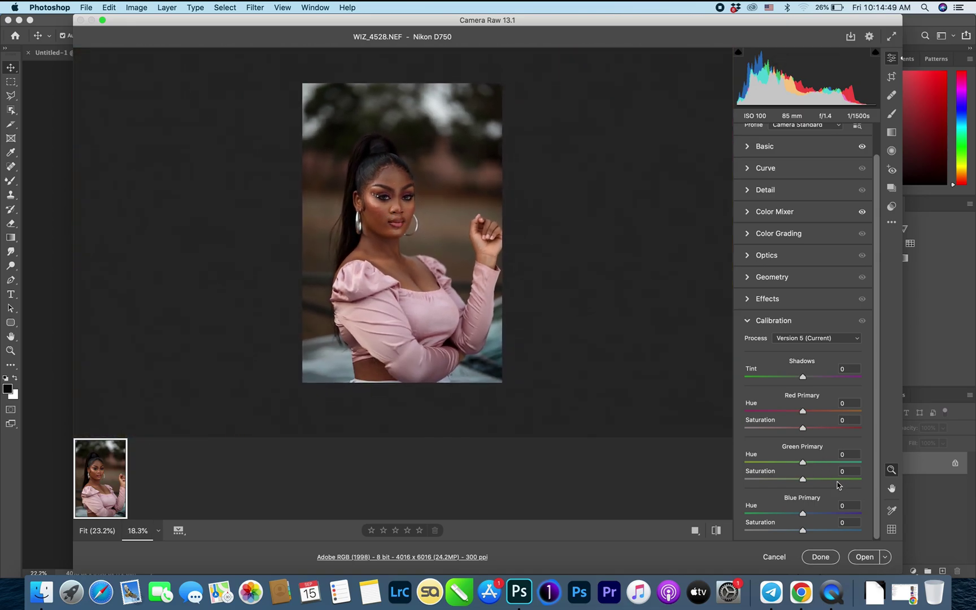
Try shifting the calibration shadows' tint slightly toward magenta and strongly toward green, resetting it to 0
left_click_drag(803, 379, 804, 380)
double_click(803, 378)
left_click_drag(803, 379, 746, 378)
double_click(746, 377)
left_click(802, 377)
double_click(802, 377)
Set the red primary's hue to -2 and its saturation to +5 in the Calibration settings
left_click_drag(804, 428, 803, 417)
left_click_drag(388, 181, 429, 190)
left_click_drag(802, 415, 805, 416)
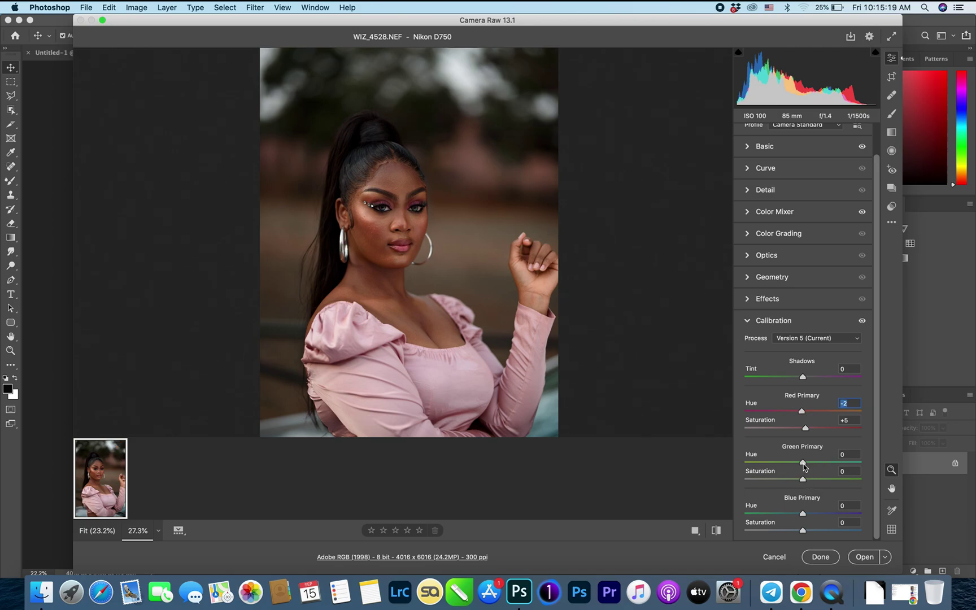
Set the green primary to hue -2 and saturation +3, and the blue primary to hue -3 and saturation +21
left_click_drag(805, 466, 807, 483)
left_click(805, 480)
mouse_move(803, 531)
left_mouse_down()
mouse_move(819, 532)
mouse_move(804, 518)
left_mouse_up()
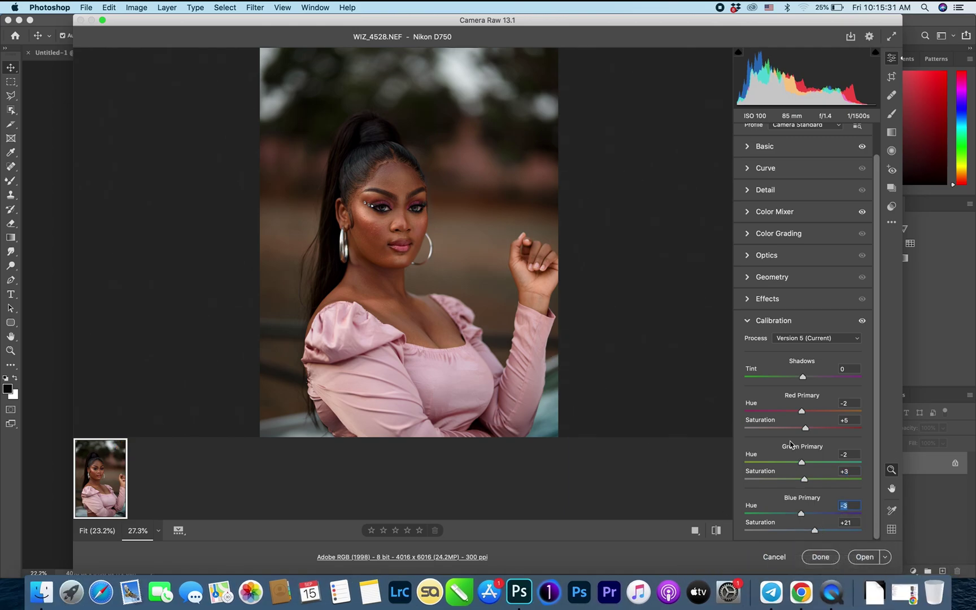
scroll(453, 257, "down", 3)
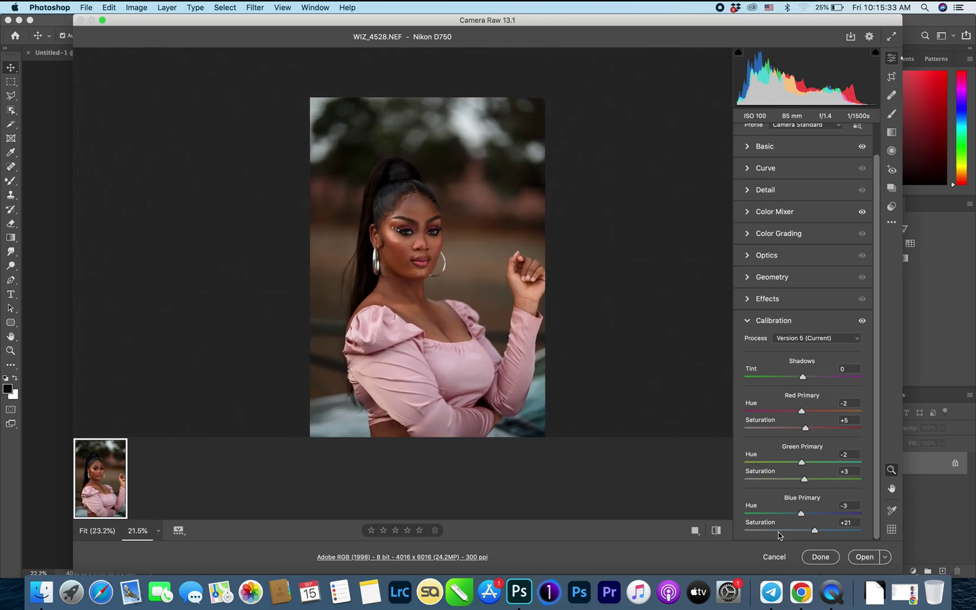
Compare the portrait repeatedly with its original settings, and examine the edited skin and background up close
left_click(717, 531)
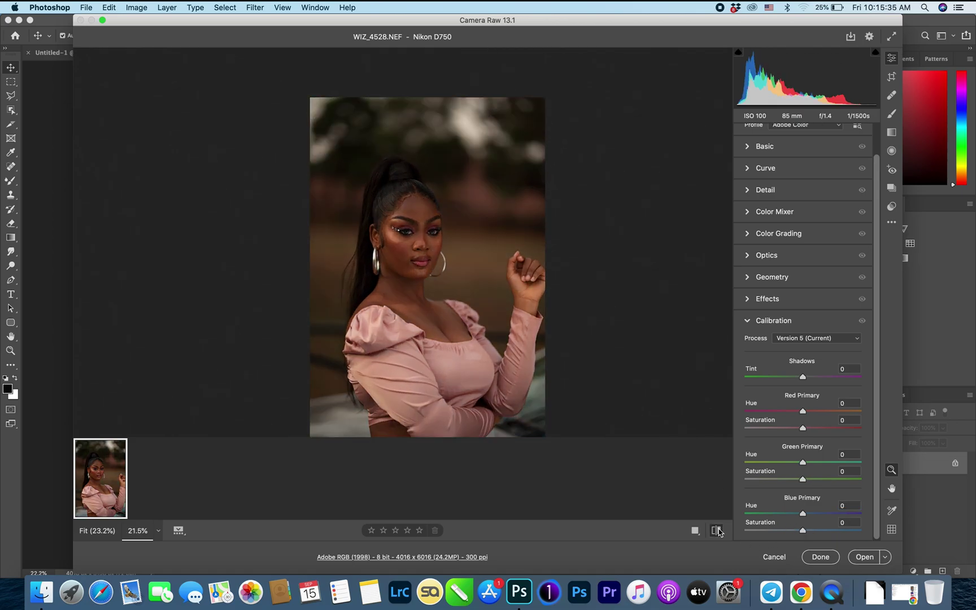
left_click(717, 530)
left_click(717, 530)
left_click(716, 531)
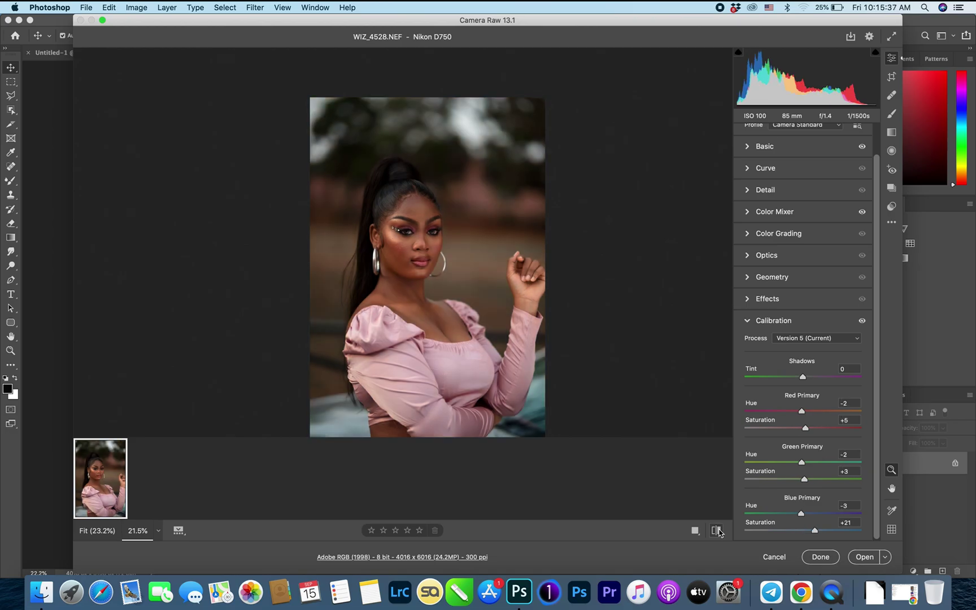
left_click(716, 530)
left_click(717, 530)
left_click(717, 530)
left_click(717, 531)
left_click(717, 531)
left_click(717, 530)
scroll(362, 226, "down", 2)
scroll(362, 226, "up", 5)
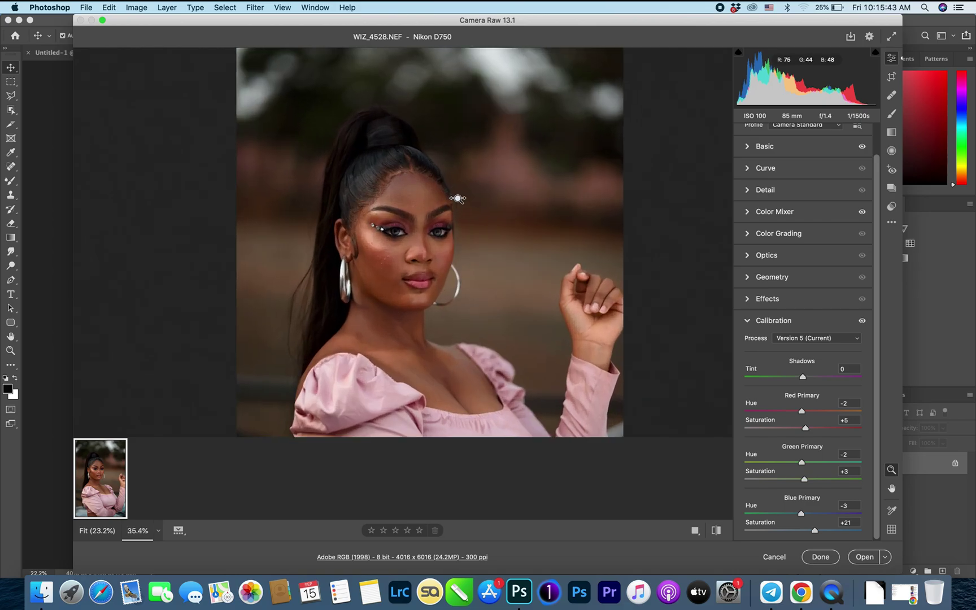
scroll(453, 207, "down", 4)
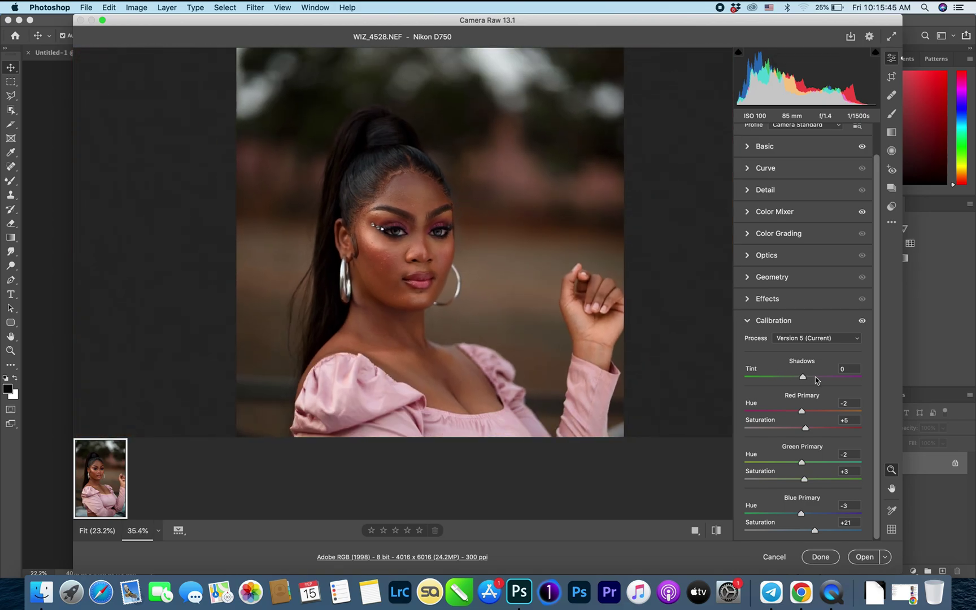
Return to the Basic adjustments, set the white balance tint to -1, and check the portrait in full and up close
scroll(837, 430, "up", 1)
scroll(837, 430, "up", 3)
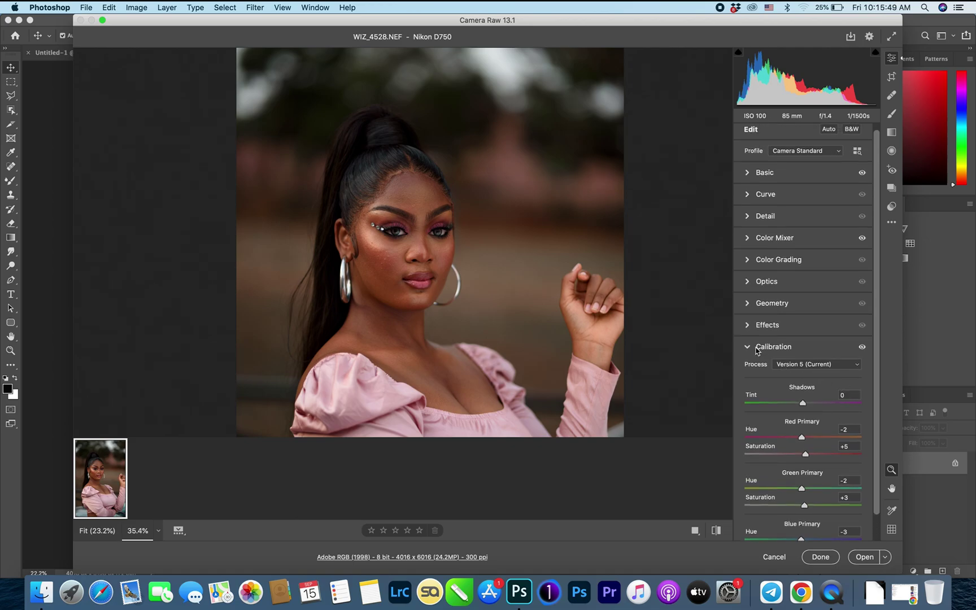
left_click(749, 347)
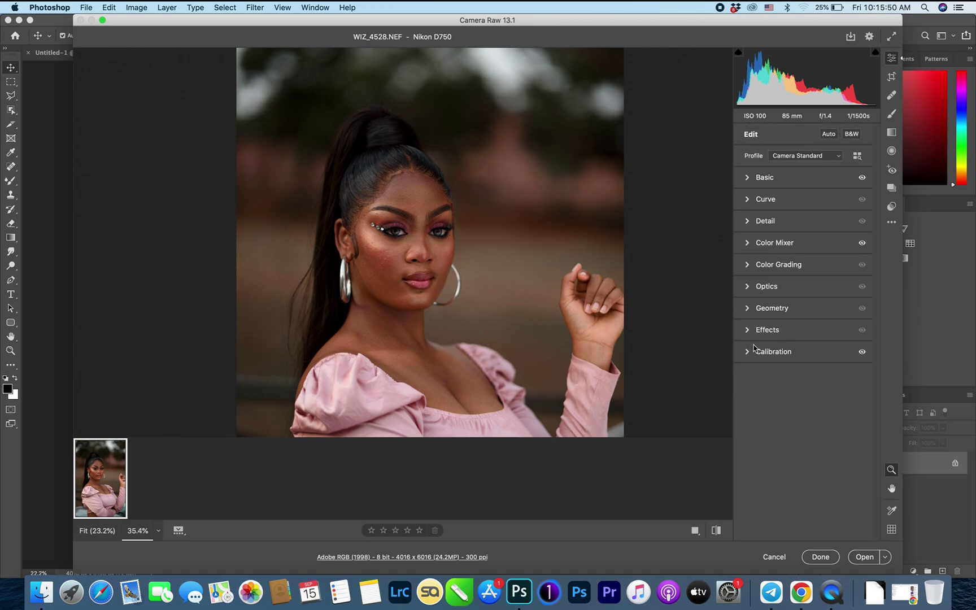
left_click(749, 178)
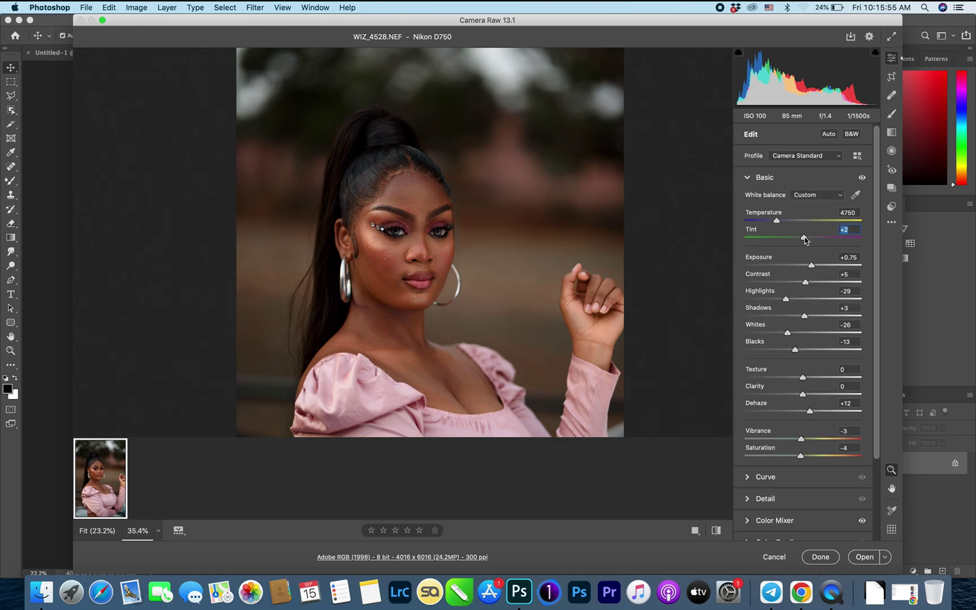
left_click_drag(806, 240, 805, 242)
key("super+minus")
key("super+minus")
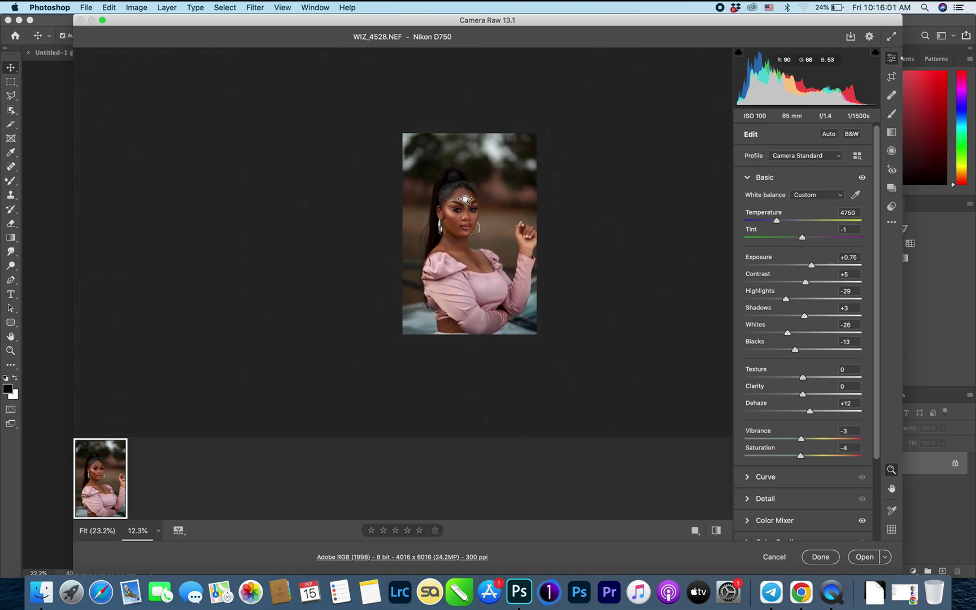
left_click_drag(479, 204, 572, 194)
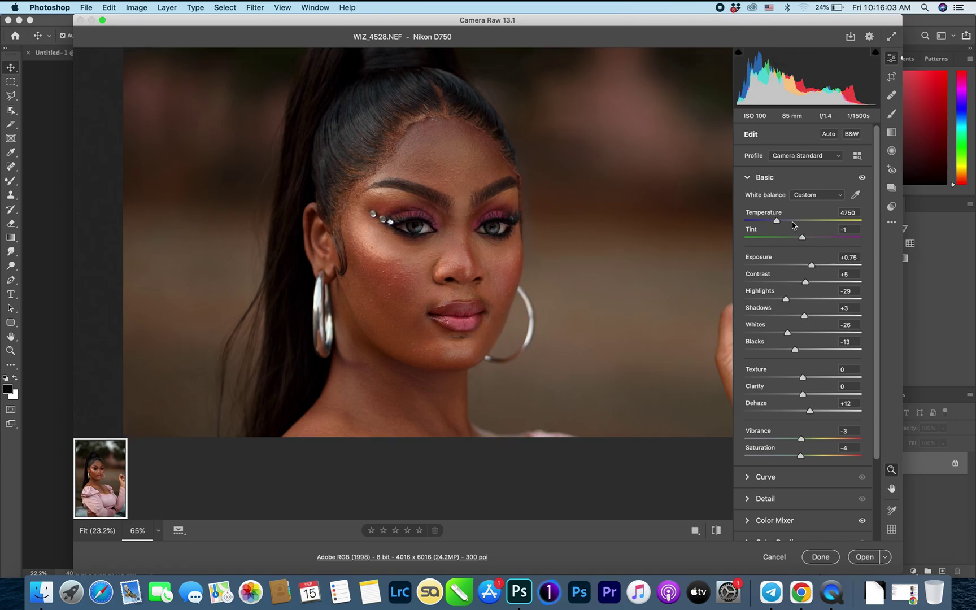
Lower the white balance temperature to 4700 and further to 4650, checking the face and the whole portrait
left_click_drag(778, 224, 777, 225)
scroll(465, 213, "down", 5)
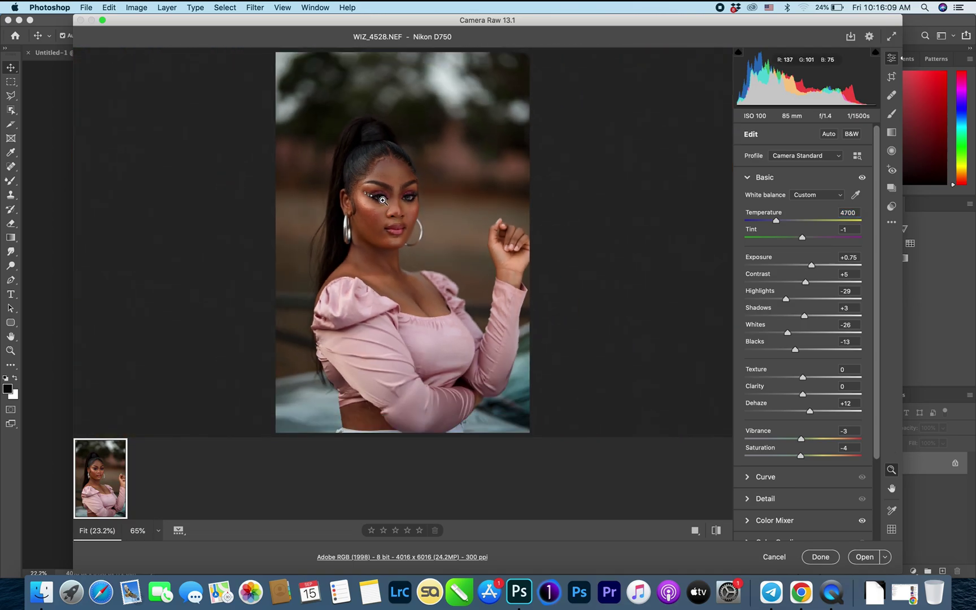
scroll(501, 188, "up", 8)
scroll(501, 188, "down", 5)
scroll(500, 188, "up", 3)
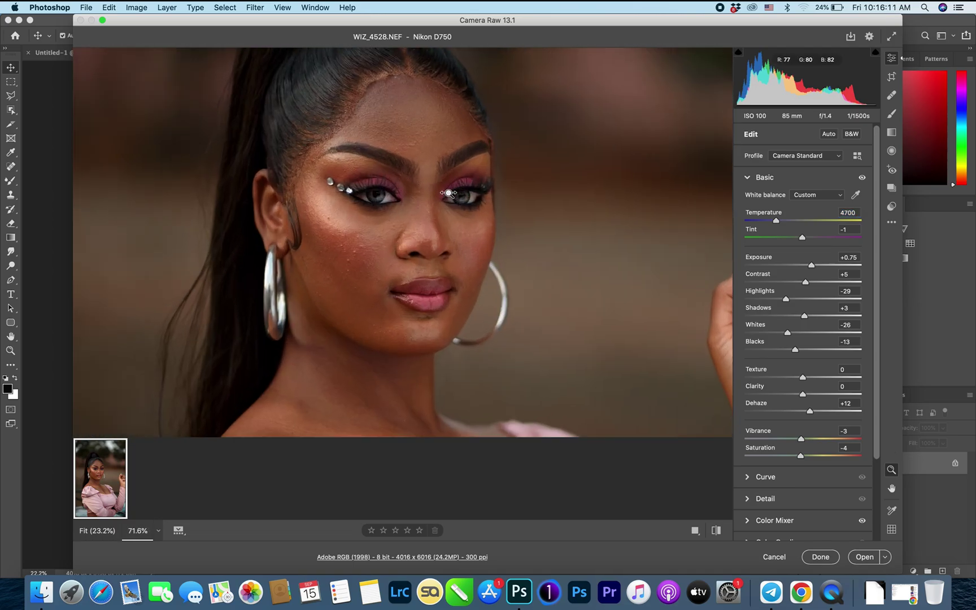
left_click_drag(779, 221, 779, 219)
scroll(801, 228, "down", 1)
key("super+0")
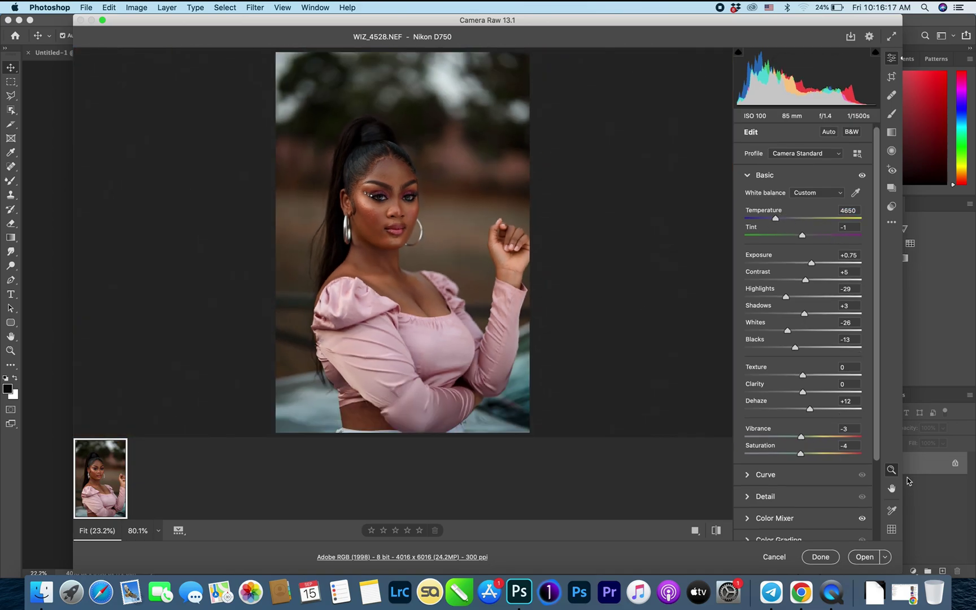
Try a slight increase in dehaze, restore it to +12, and check the portrait at different magnifications
left_click(801, 454)
left_click_drag(810, 411, 812, 411)
left_click(810, 411)
mouse_move(384, 185)
left_mouse_down()
mouse_move(424, 184)
mouse_move(349, 180)
mouse_move(368, 179)
left_mouse_up()
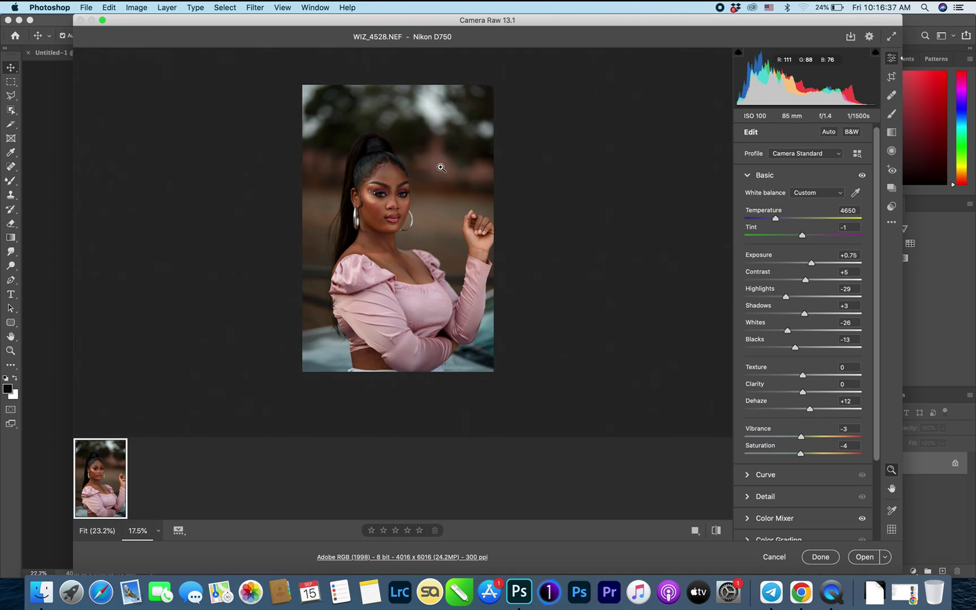
left_click_drag(385, 186, 413, 178)
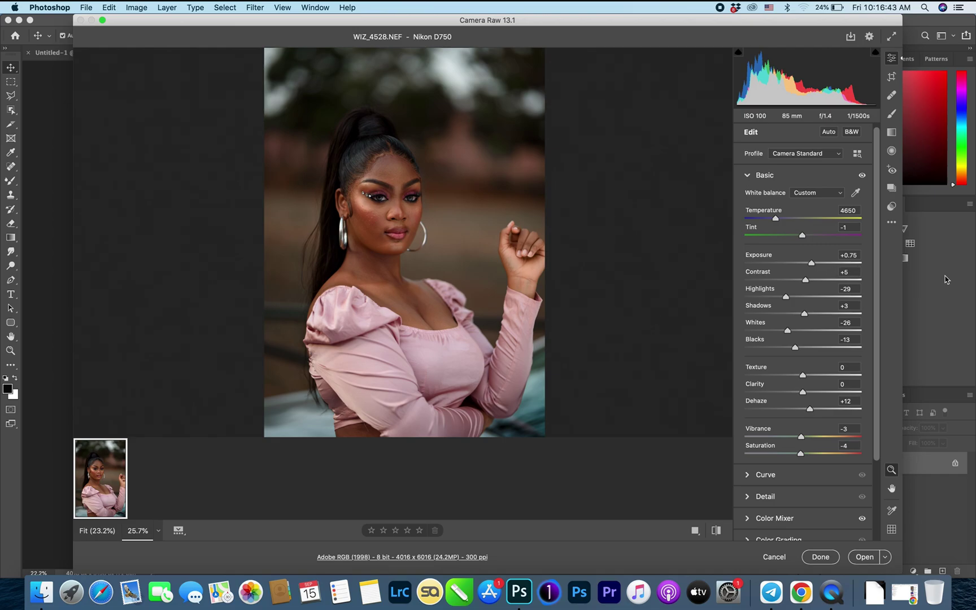
Start saving the Camera Raw settings to a file using the Default subset
left_click(892, 224)
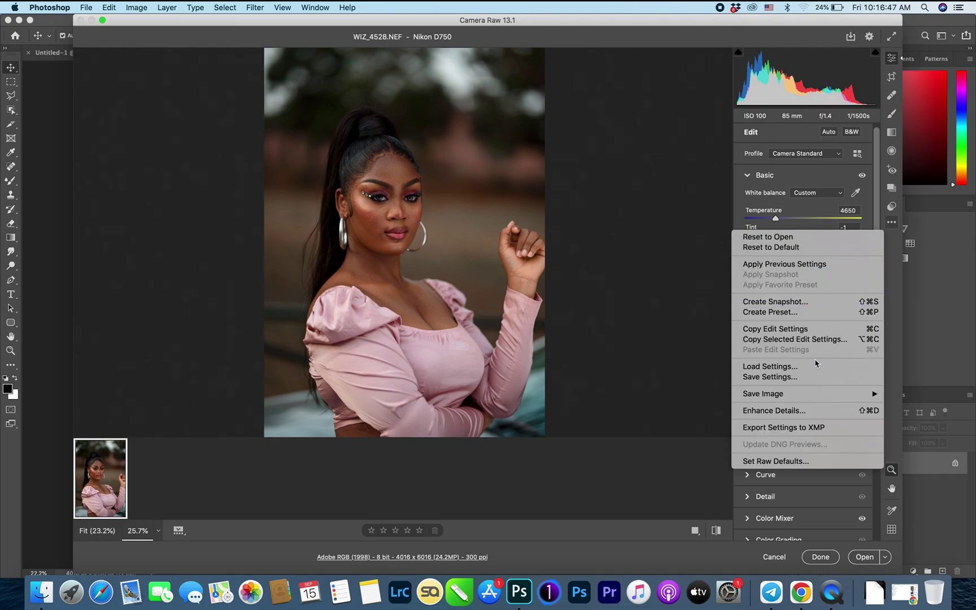
left_click(772, 378)
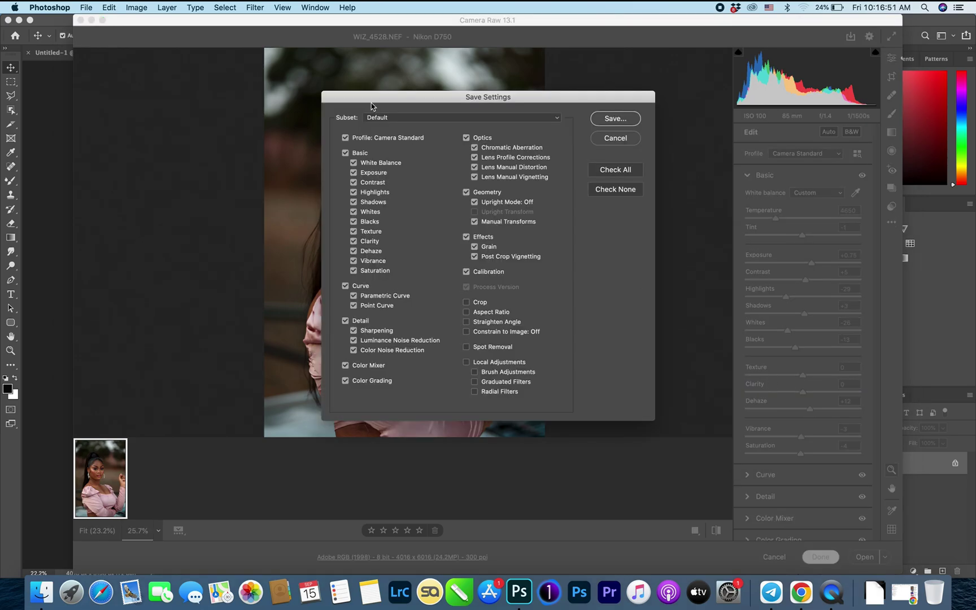
left_click(394, 118)
left_click(395, 118)
left_click(615, 118)
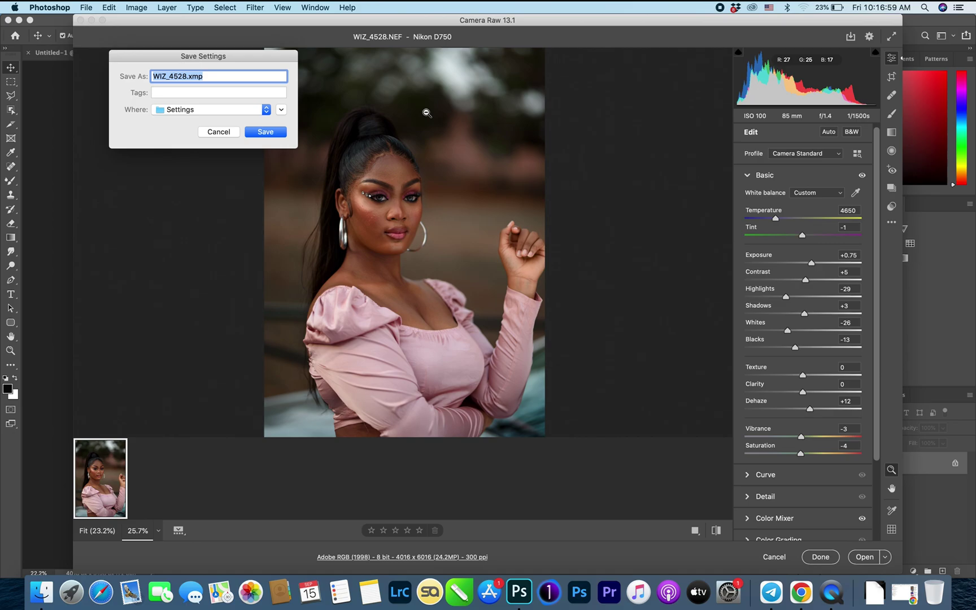
Name the settings file YOUTUBE COLOUR and save it in the Settings folder
type("T")
key("BackSpace")
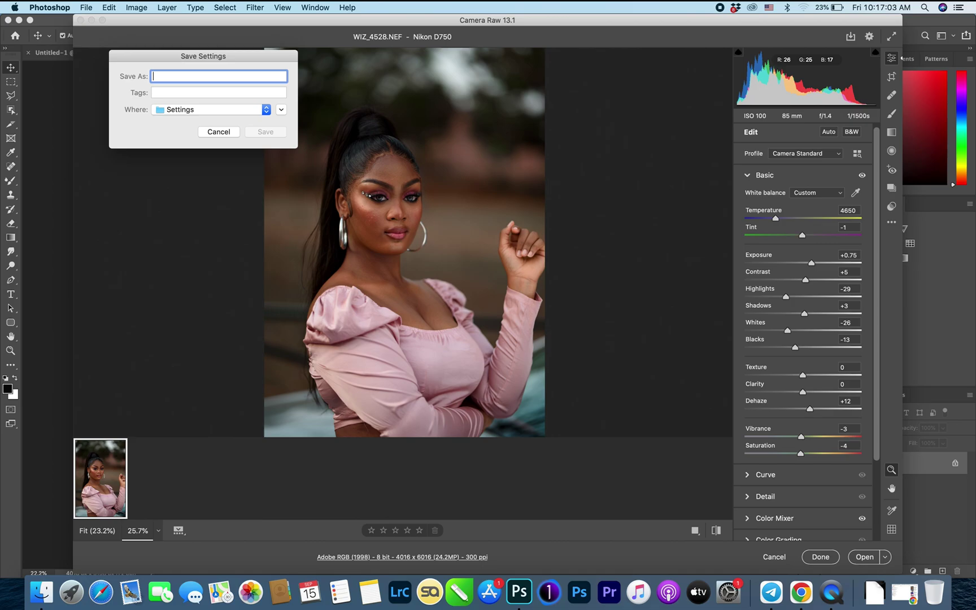
type("X")
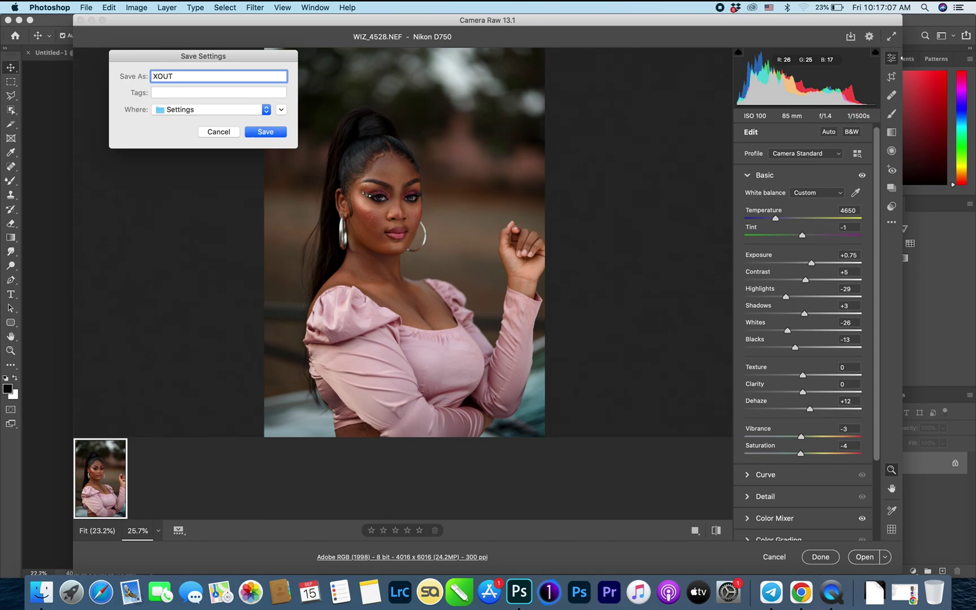
key("BackSpace")
type("Z")
key("BackSpace")
type("Y")
type("OUTUBE COLOUR")
left_click(265, 133)
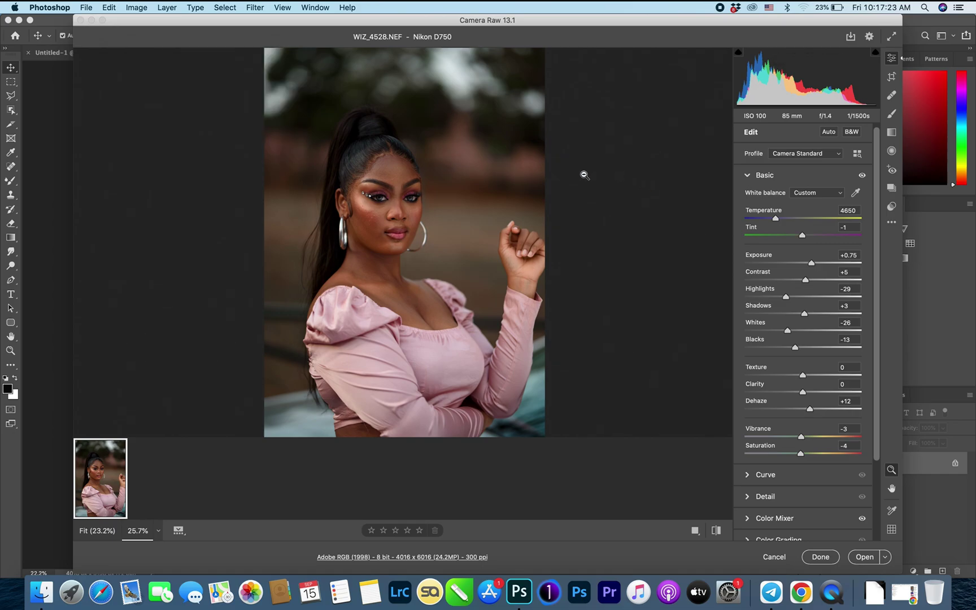
mouse_move(501, 196)
left_mouse_down()
mouse_move(489, 206)
mouse_move(506, 201)
left_mouse_up()
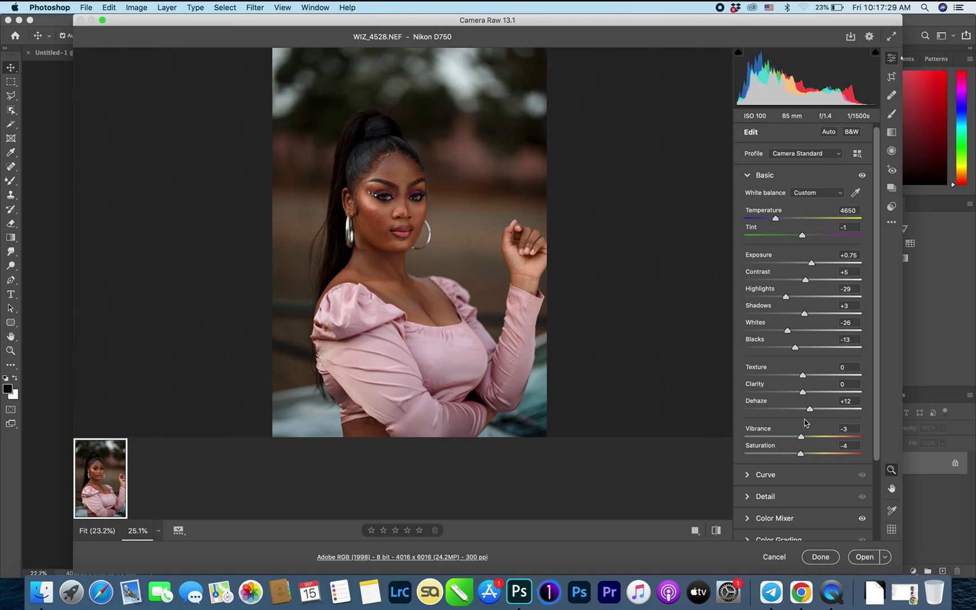
Look through the preset groups and try the YOUTUBE COLOUR user preset on the portrait
scroll(870, 421, "down", 5)
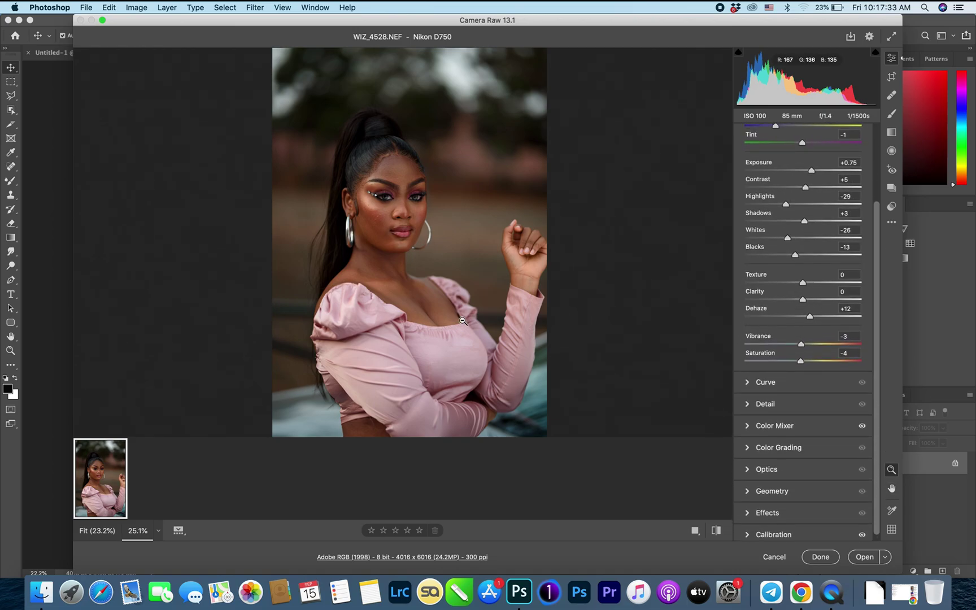
left_click(893, 206)
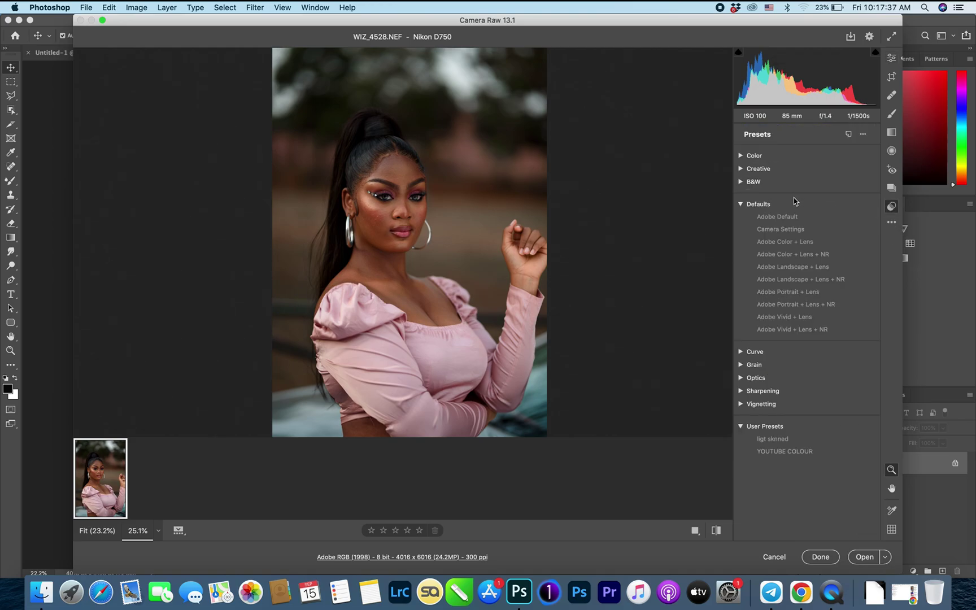
left_click(741, 203)
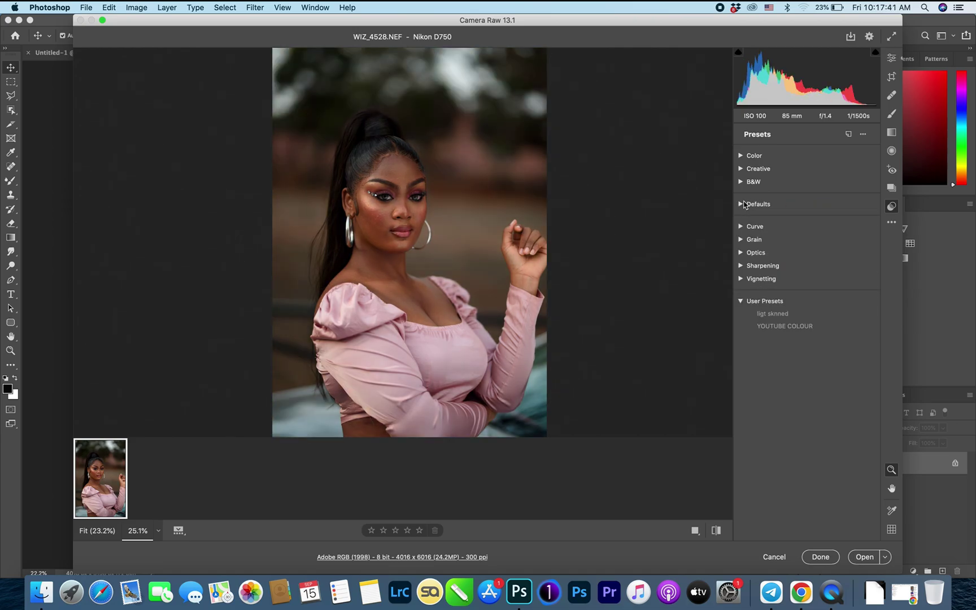
left_click(741, 301)
left_click(741, 301)
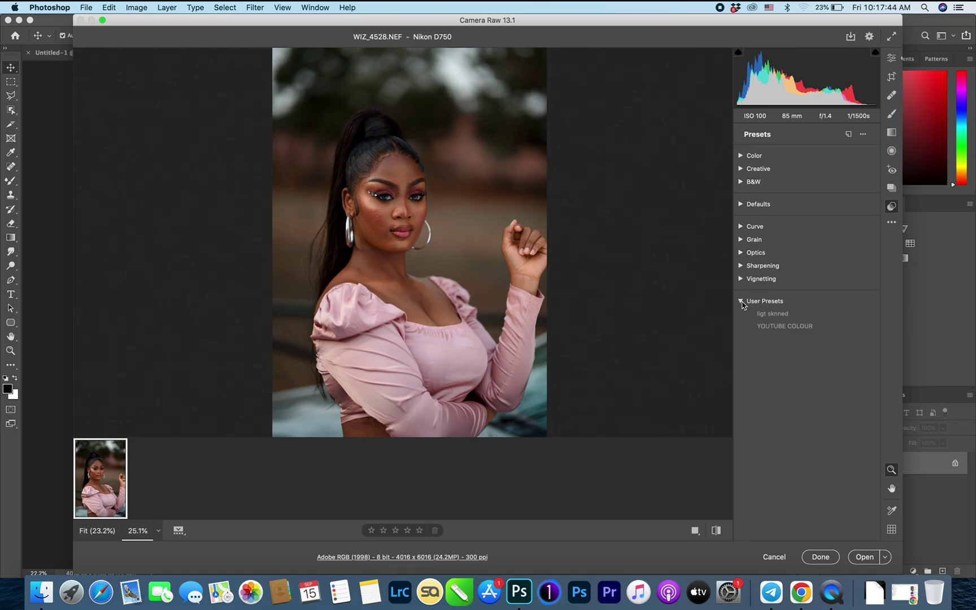
left_click(794, 328)
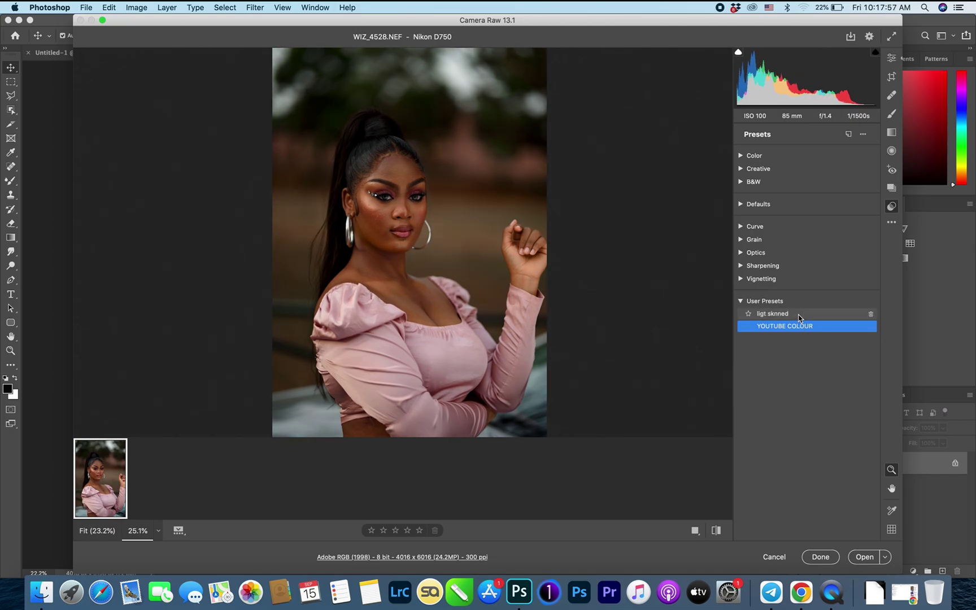
left_click(800, 327)
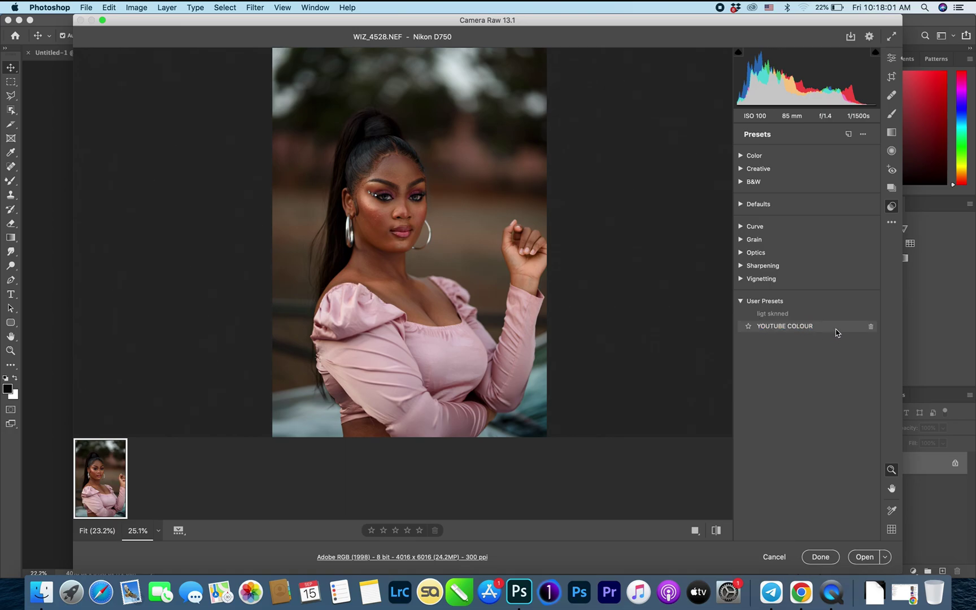
Return to the edit settings and raise the exposure to +0.85
left_click(893, 58)
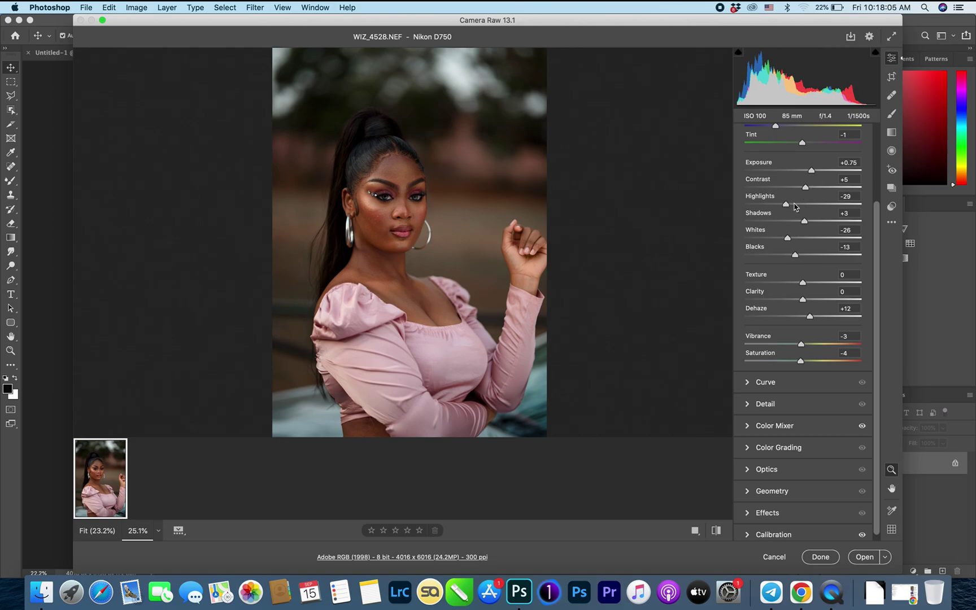
scroll(811, 202, "up", 1)
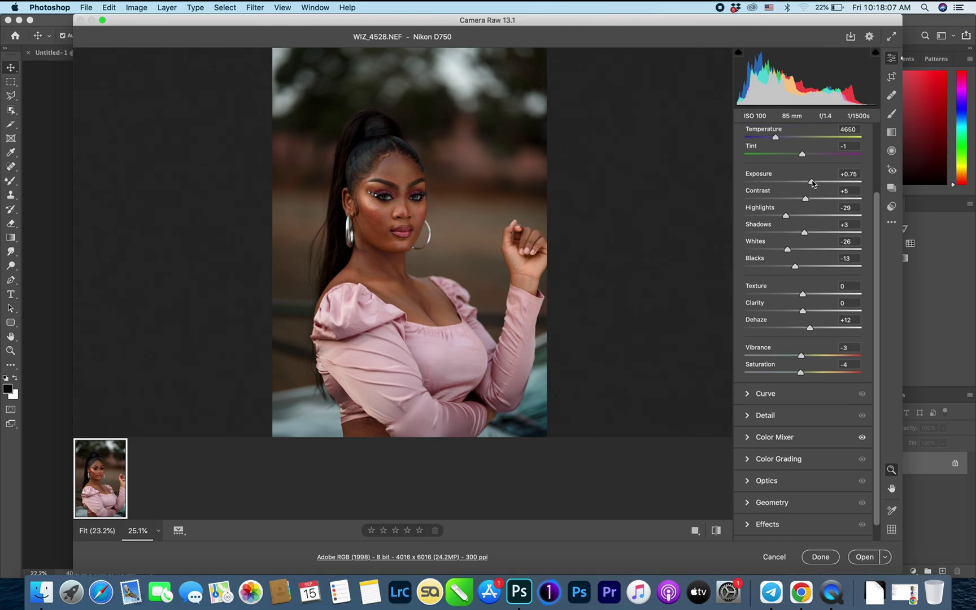
left_click_drag(812, 182, 812, 181)
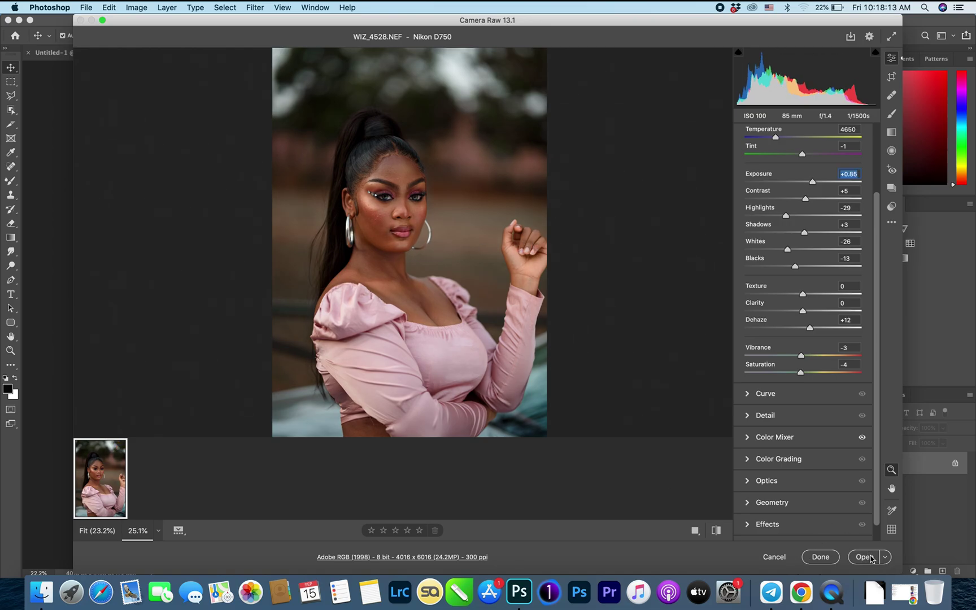
Open the adjusted raw photo in Photoshop as a smart object
key("shift")
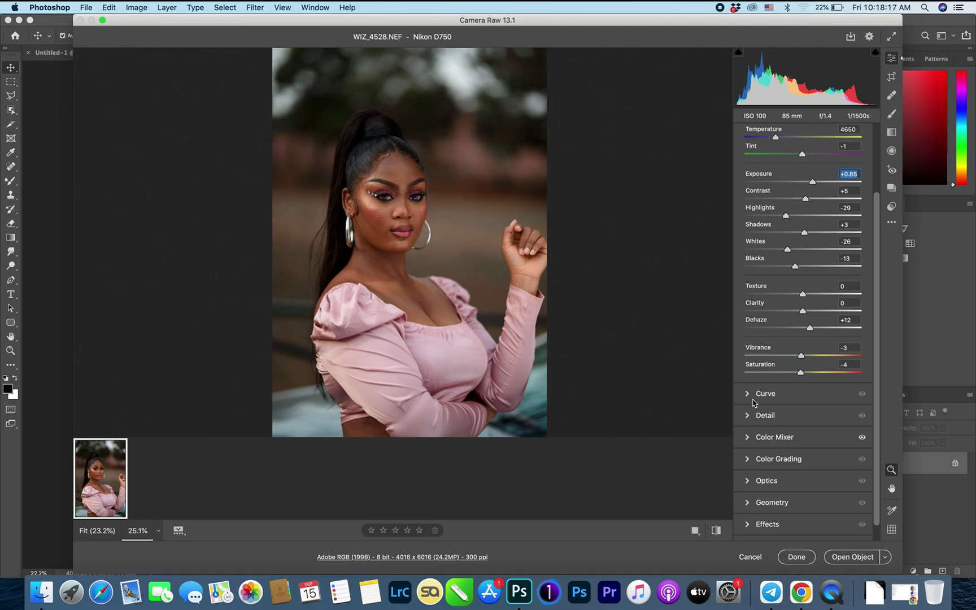
left_click(885, 560)
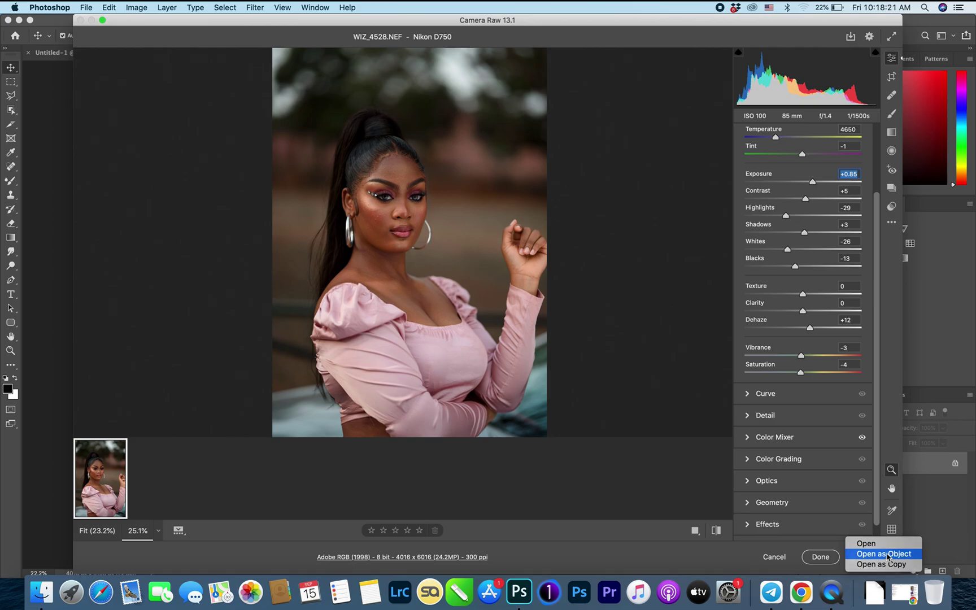
left_click(887, 555)
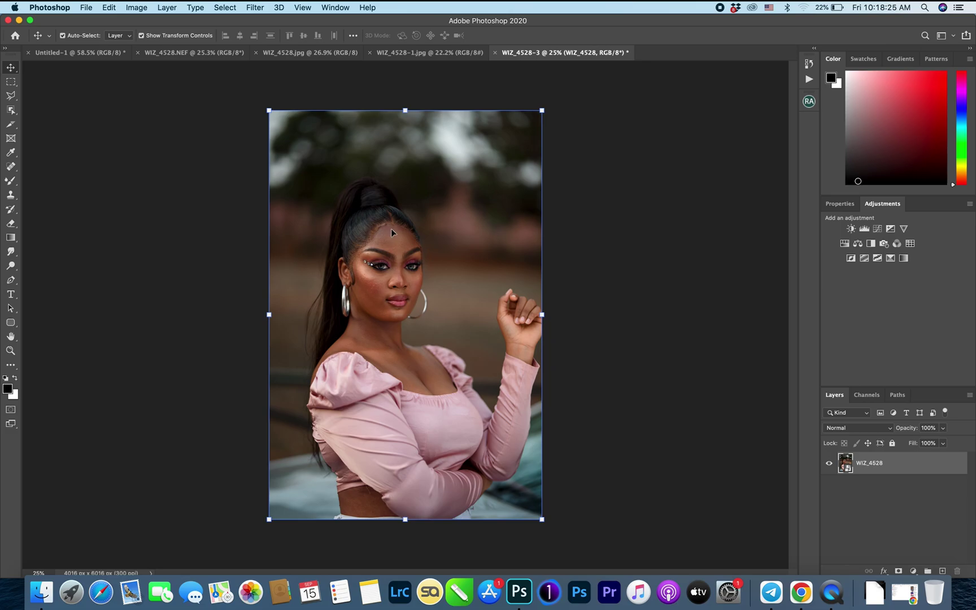
Reopen the WIZ_4528 smart object's raw settings, raise the exposure to +0.95 and apply the change
left_click(10, 350)
left_click_drag(370, 278, 354, 217)
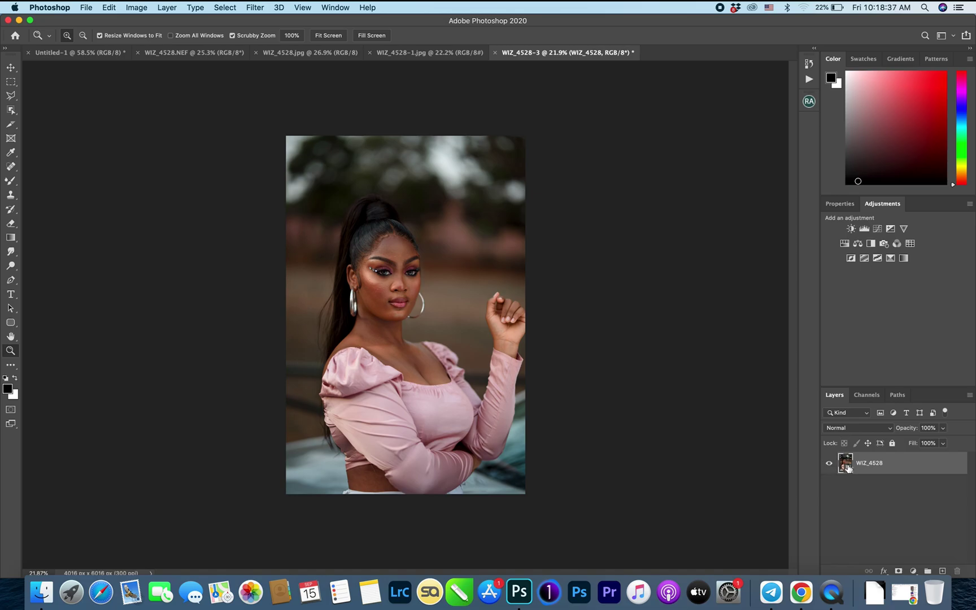
left_click_drag(397, 312, 333, 394)
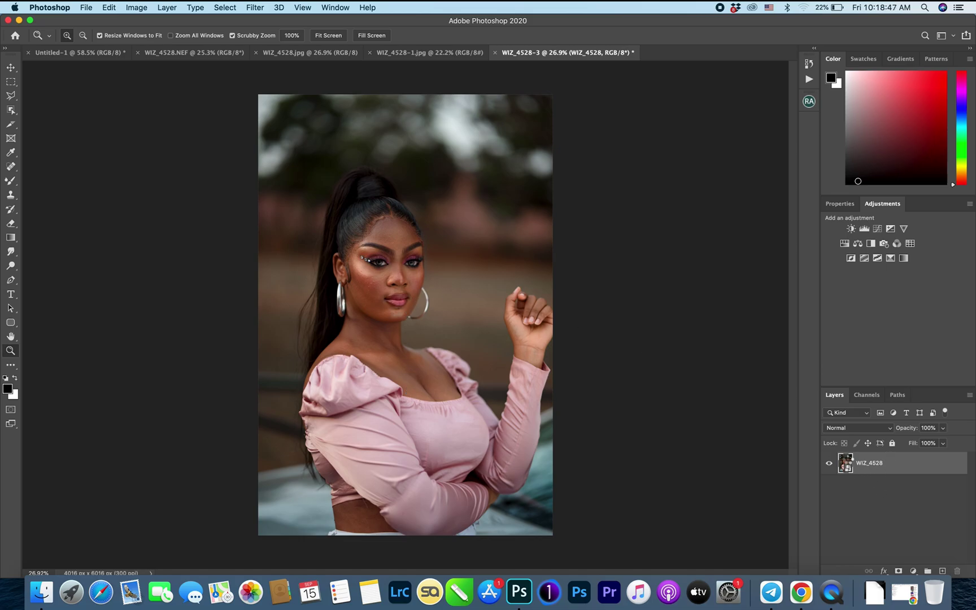
double_click(846, 463)
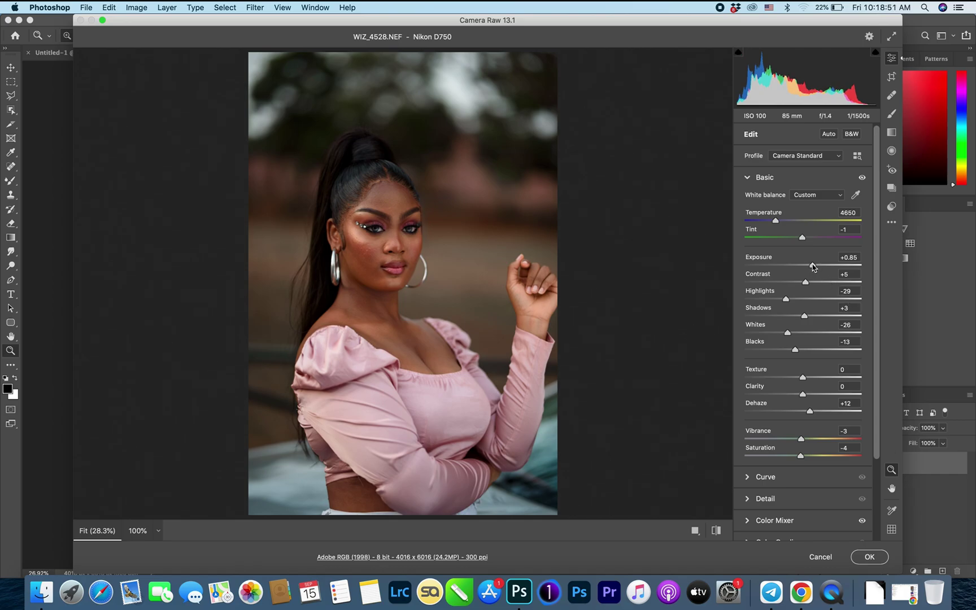
left_click_drag(812, 263, 814, 263)
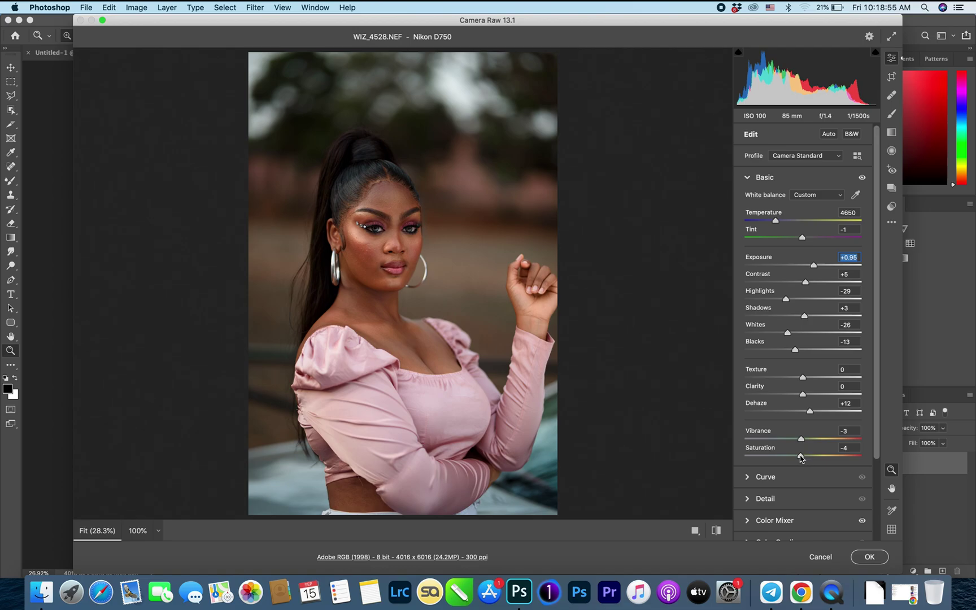
left_click_drag(428, 267, 520, 225)
key("super+0")
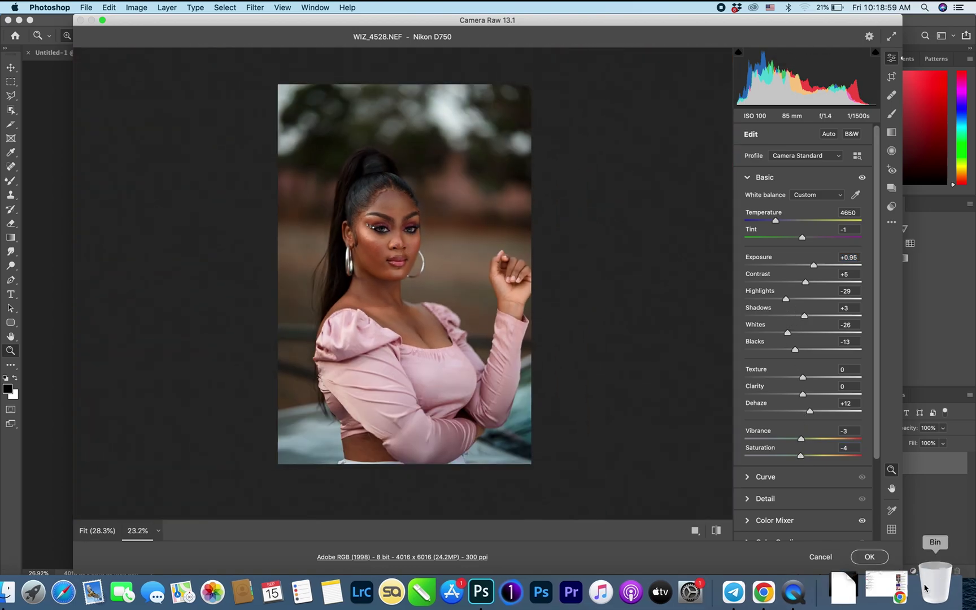
left_click(873, 557)
Compare the corrected WIZ_4528-3 document with WIZ_4528.NEF and the WIZ_4528.jpg version
left_click_drag(405, 277, 407, 230)
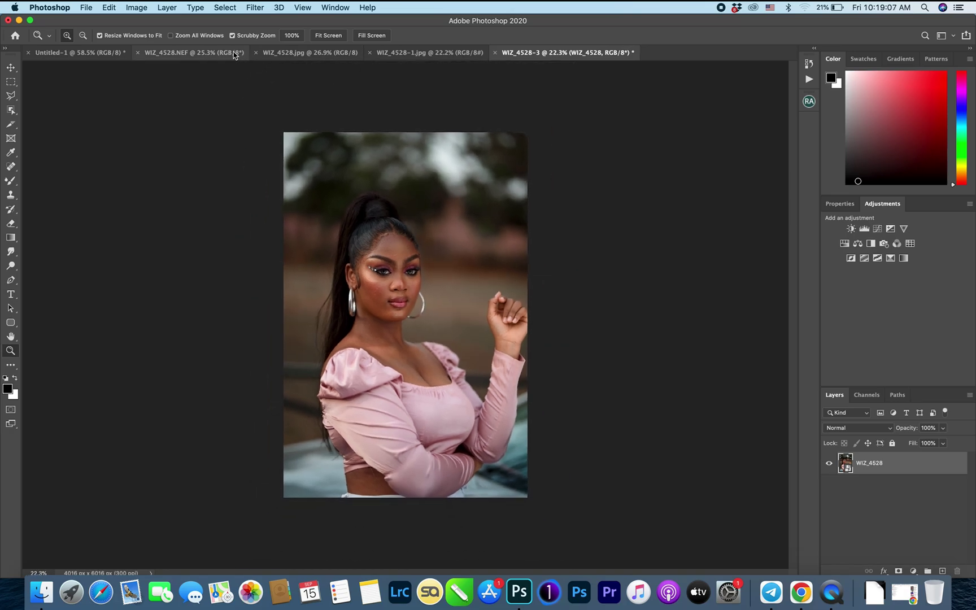
left_click(193, 52)
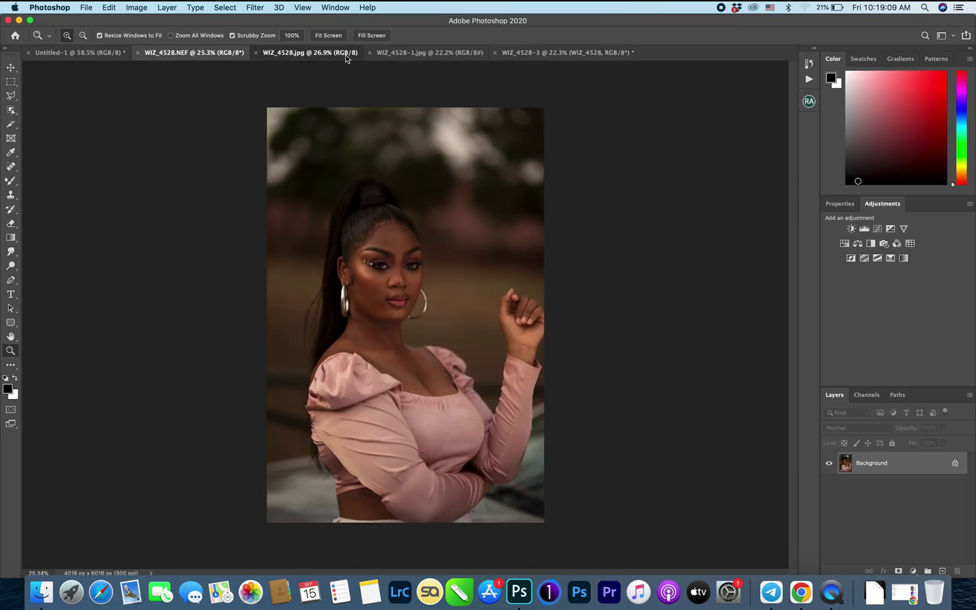
left_click(317, 52)
left_click(218, 53)
left_click(519, 53)
left_click(285, 54)
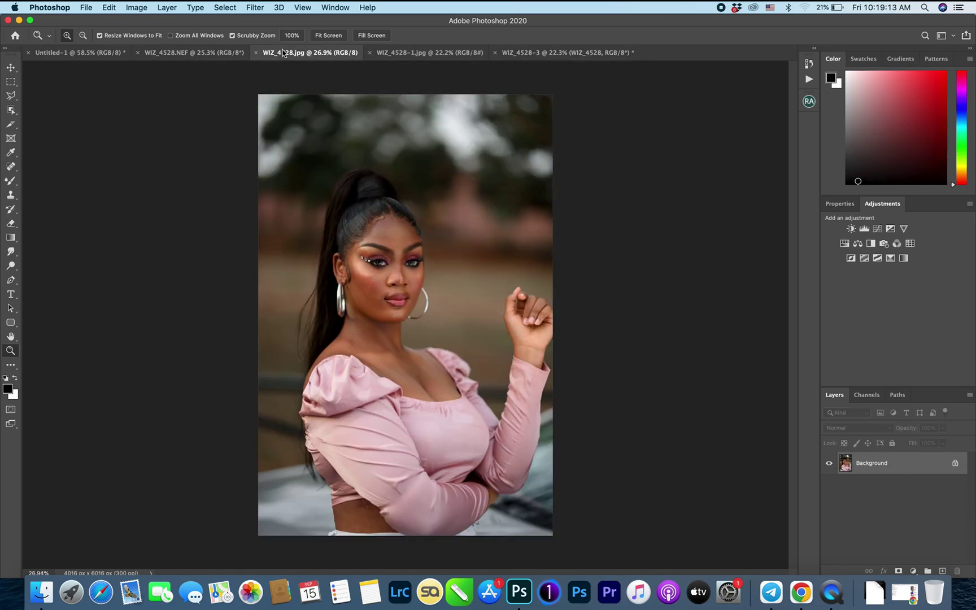
left_click(557, 53)
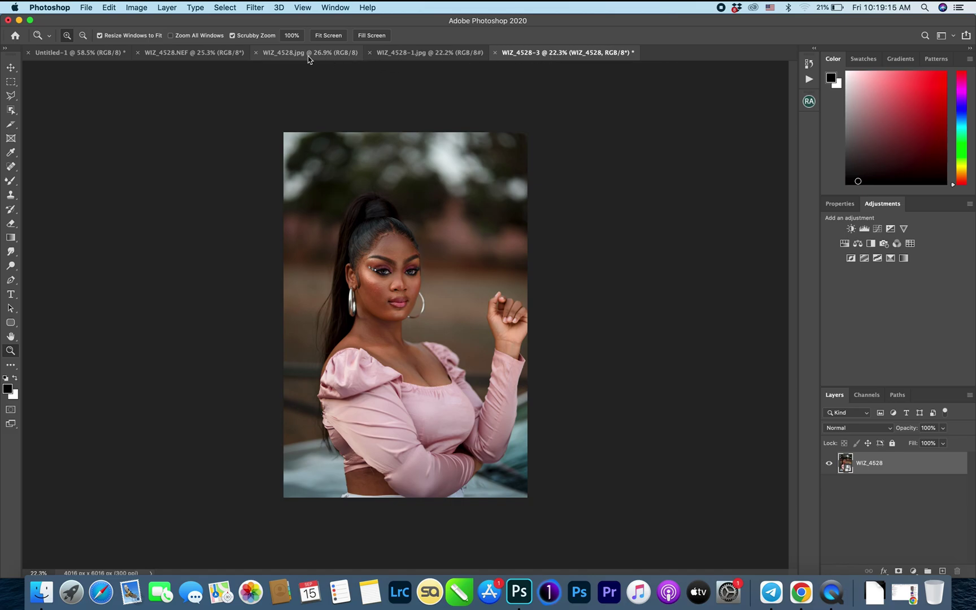
left_click(299, 53)
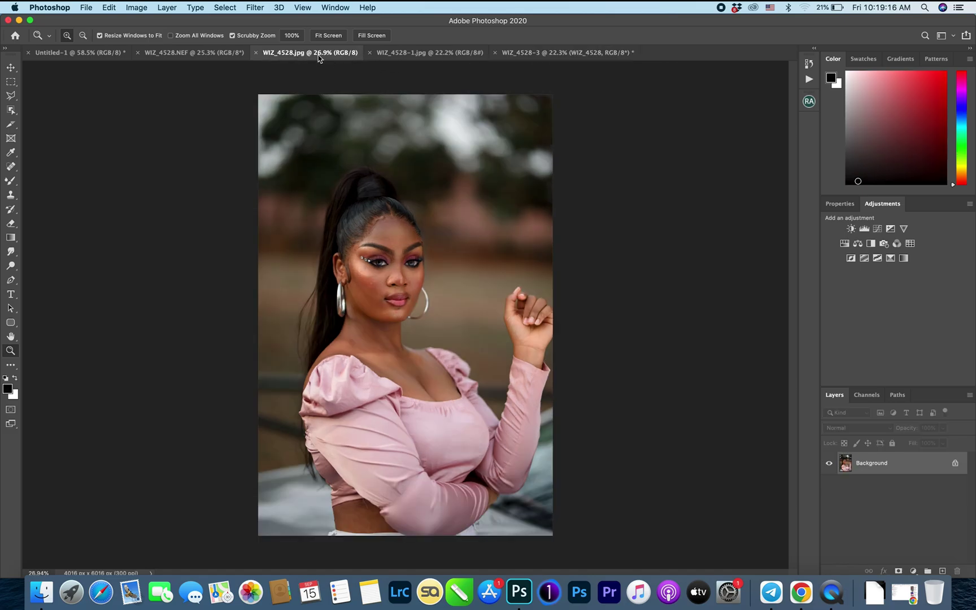
left_click(556, 54)
left_click(325, 53)
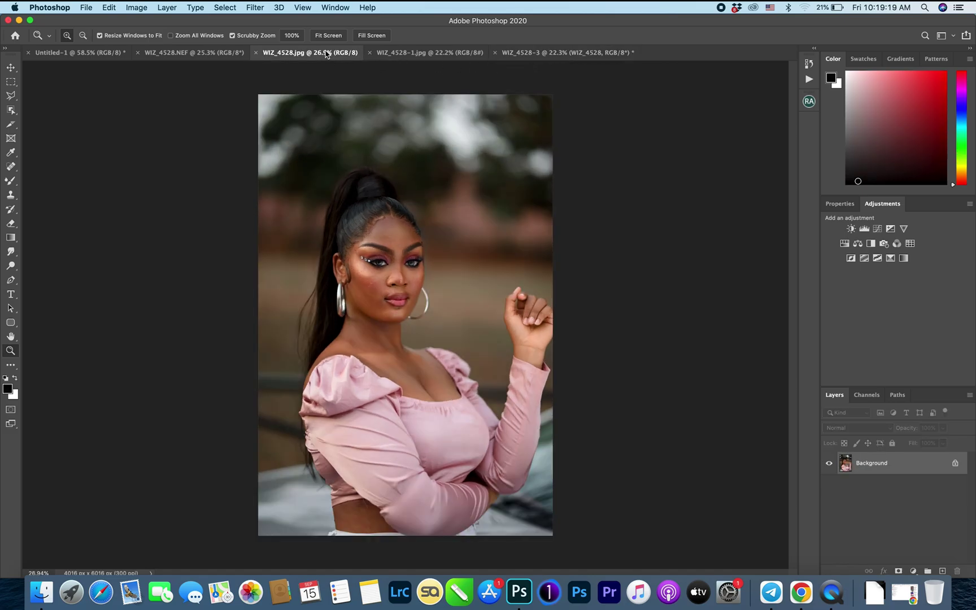
left_click(528, 53)
Set the saturation to -2 and the temperature to 4750 in the WIZ_4528 smart object's raw settings, and apply them
mouse_move(394, 249)
left_mouse_down()
mouse_move(469, 229)
mouse_move(390, 249)
left_mouse_up()
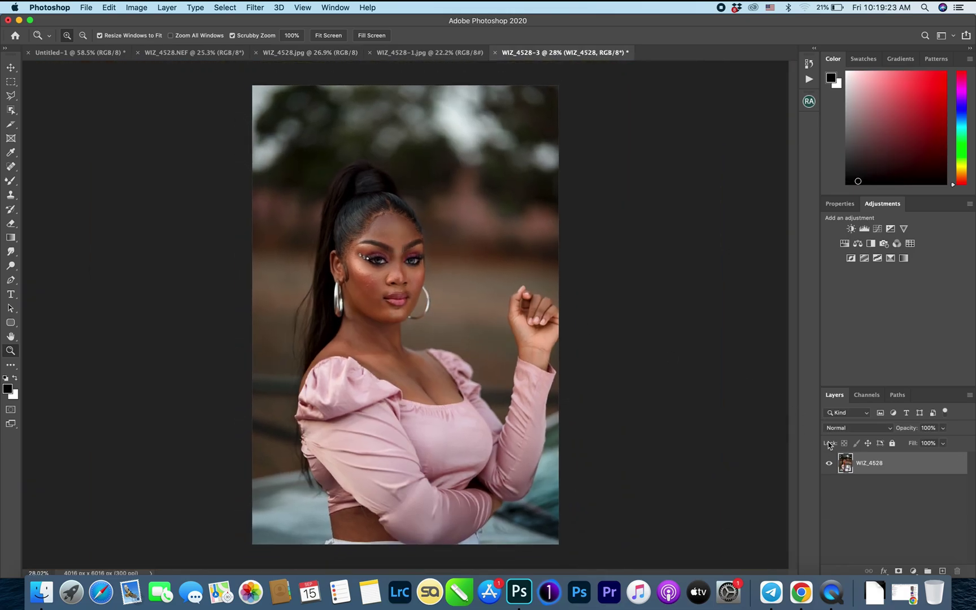
double_click(845, 463)
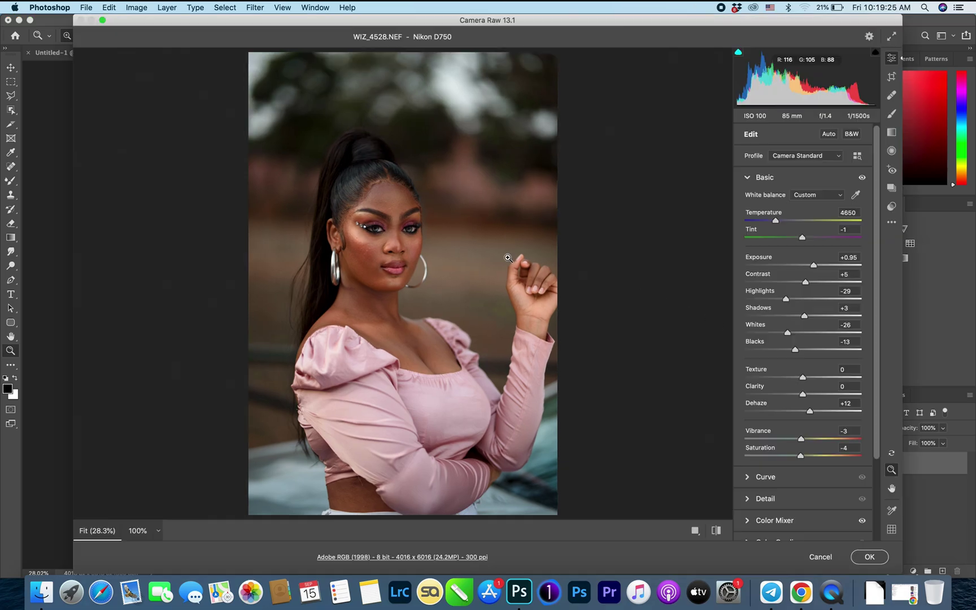
left_click(803, 458)
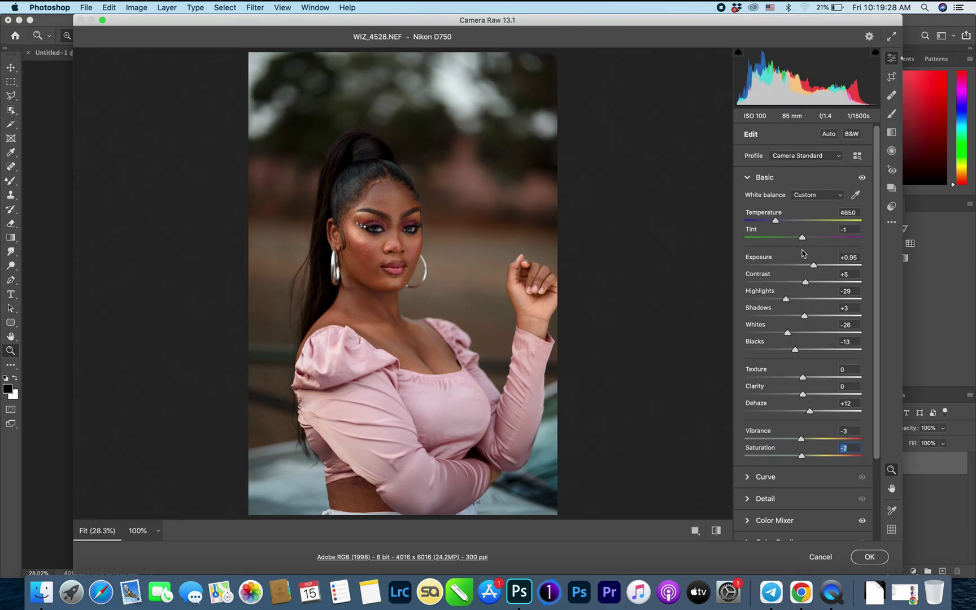
left_click(778, 221)
left_click(398, 228)
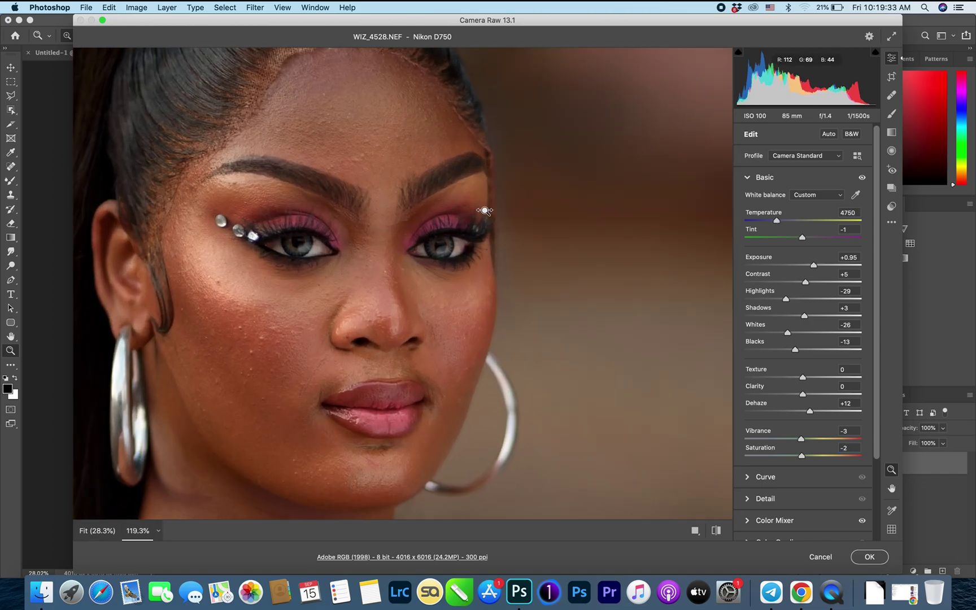
left_click(346, 233, "alt")
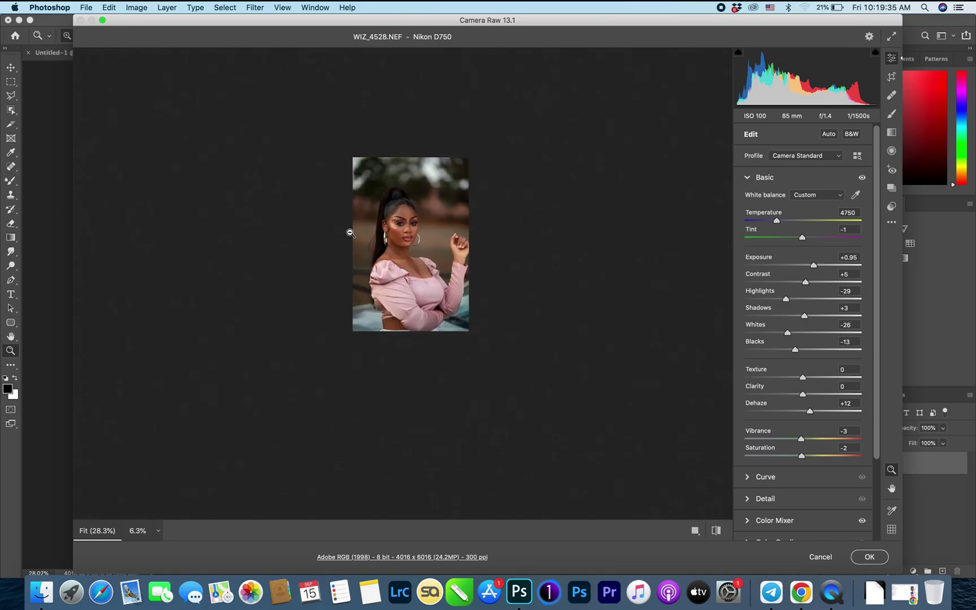
left_click(873, 558)
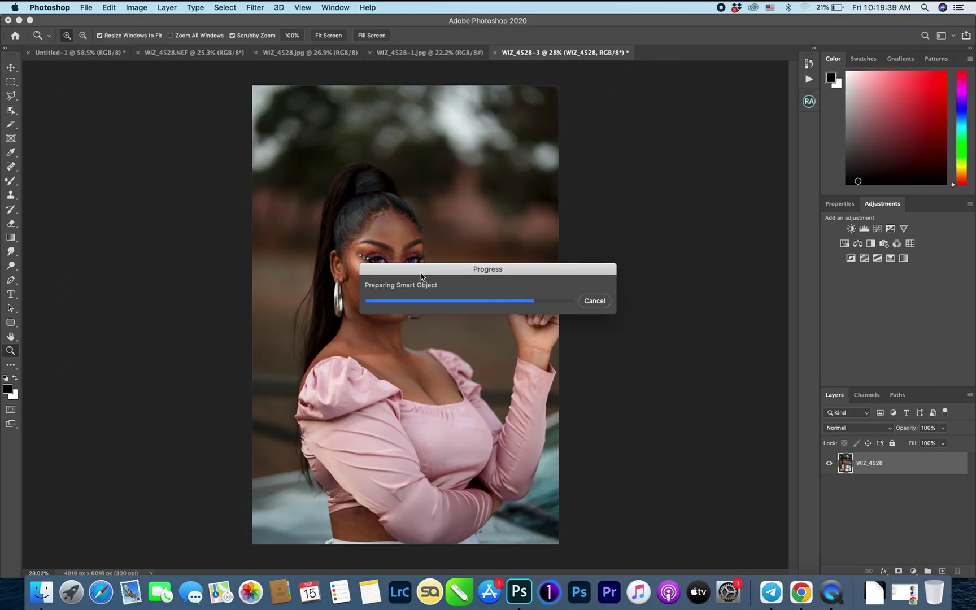
Compare the updated WIZ_4528-3 portrait with the WIZ_4528.NEF document
left_click_drag(404, 247, 384, 224)
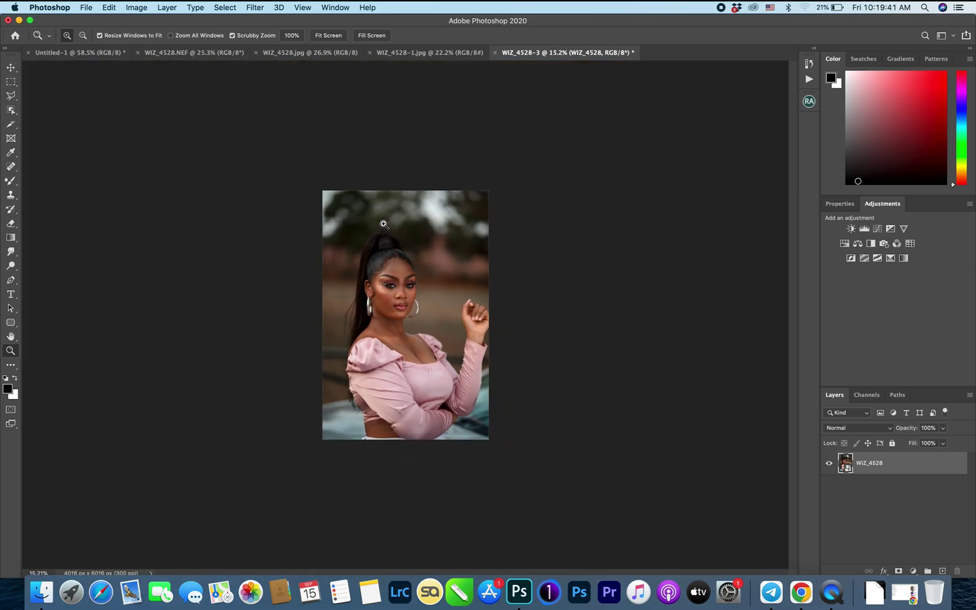
left_click(215, 55)
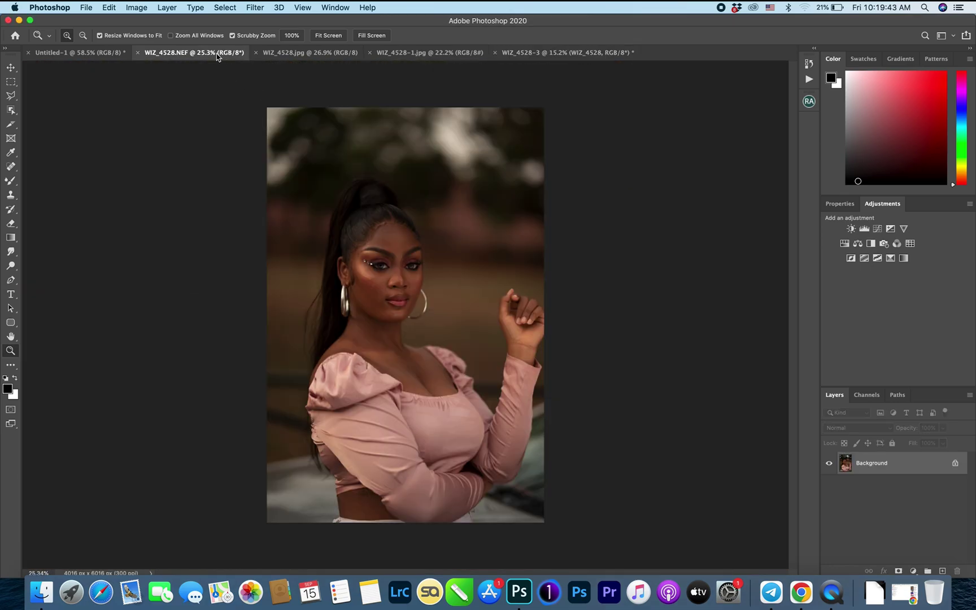
left_click(579, 52)
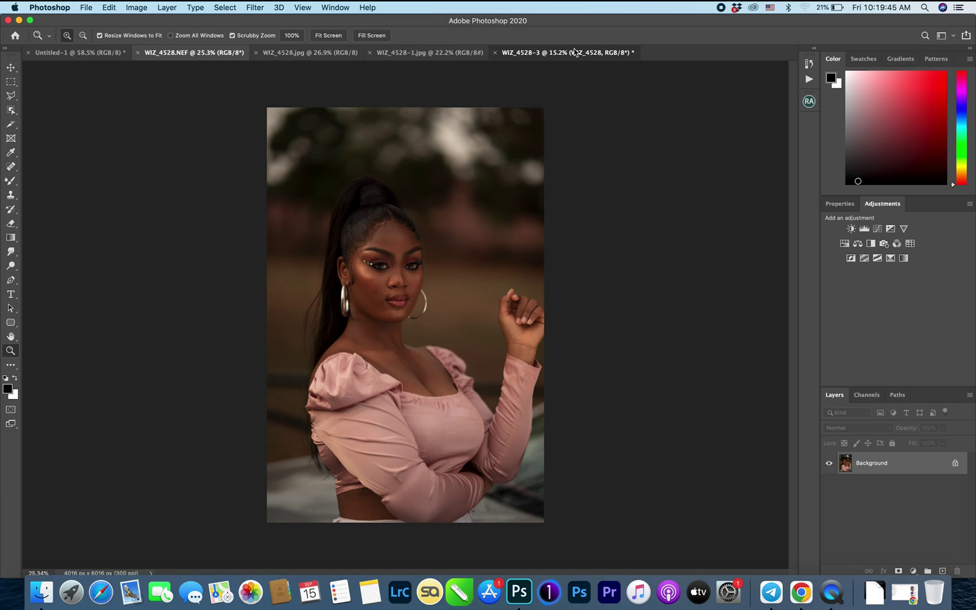
left_click_drag(405, 286, 423, 251)
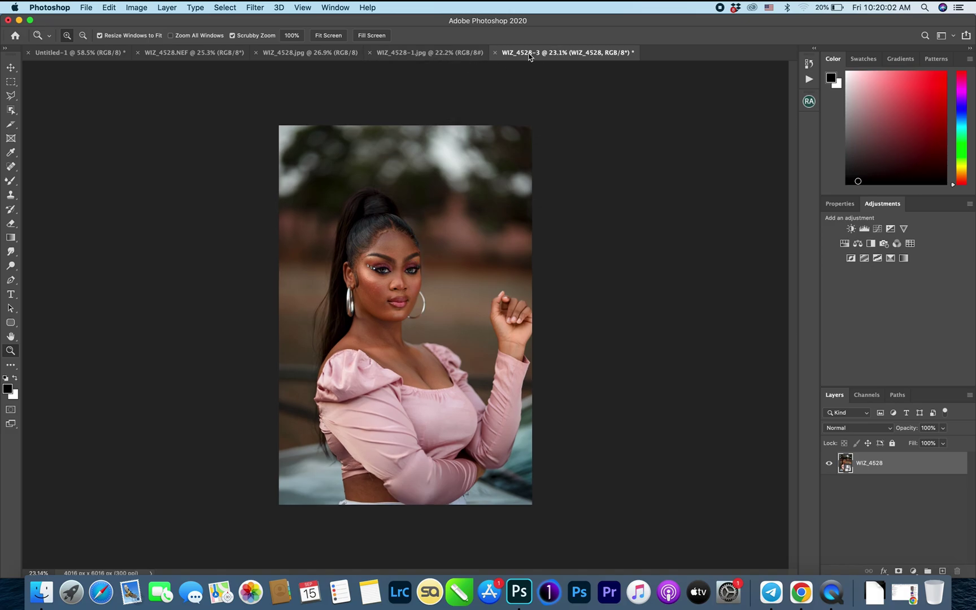
Compare the face and overall colours of WIZ_4528-3 with the retouched WIZ_4528-1.jpg at different magnifications
left_click(434, 53)
left_click_drag(398, 259, 438, 221)
left_click(524, 53)
left_click_drag(377, 236, 438, 165)
left_click(472, 56)
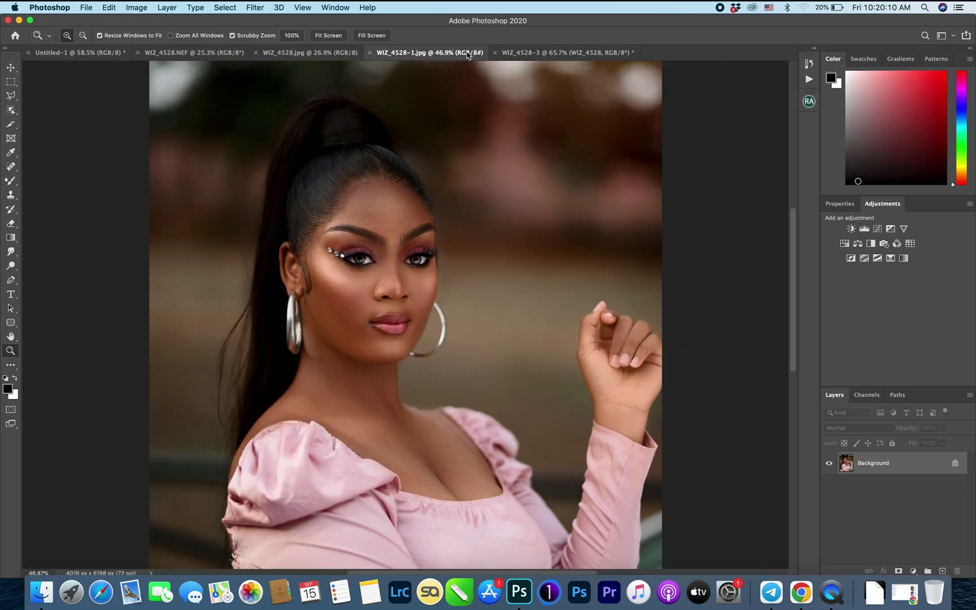
left_click(562, 53)
left_click_drag(472, 240, 442, 253)
left_click_drag(384, 303, 404, 298)
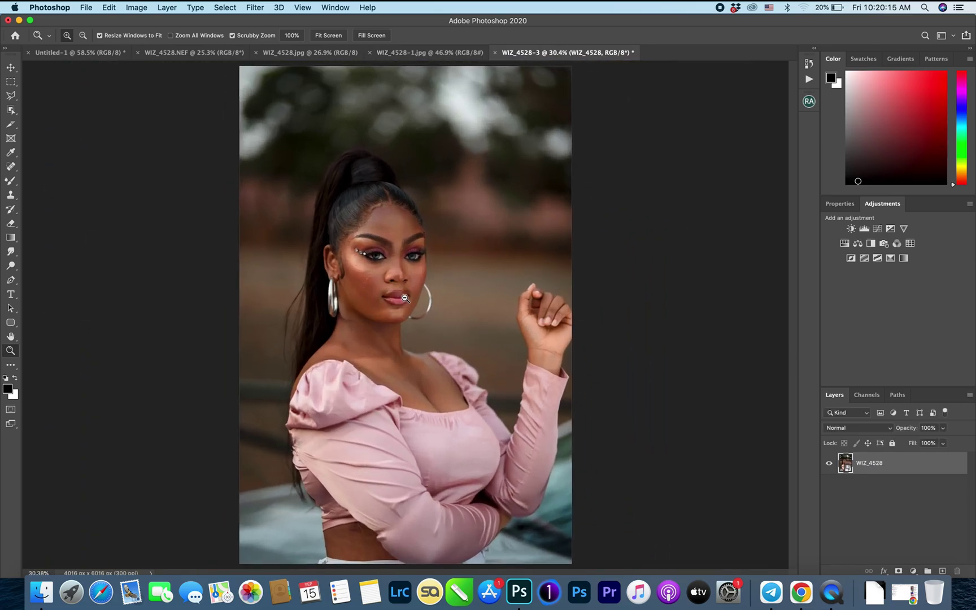
left_click(446, 54)
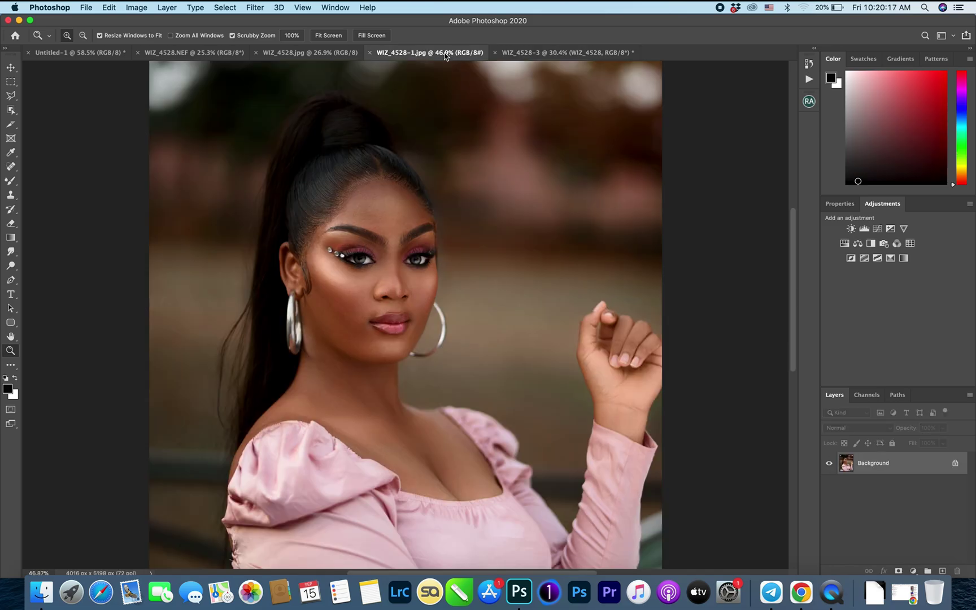
left_click(477, 138, "alt")
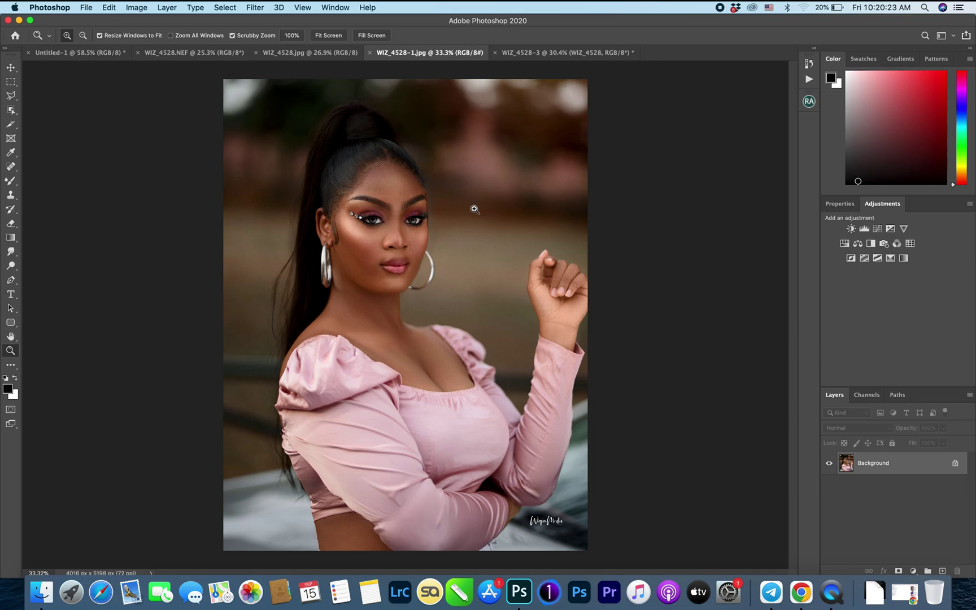
left_click_drag(474, 205, 455, 212)
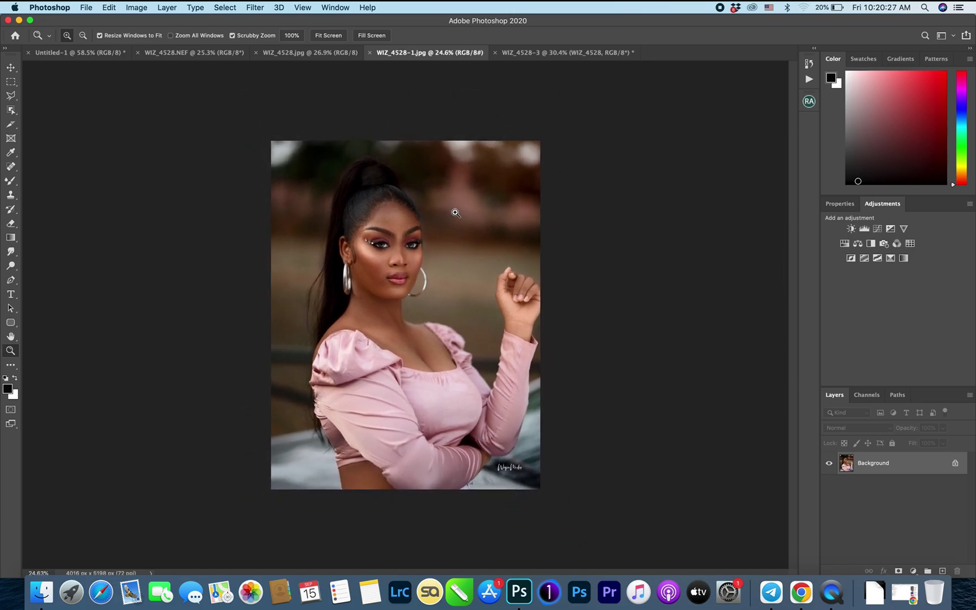